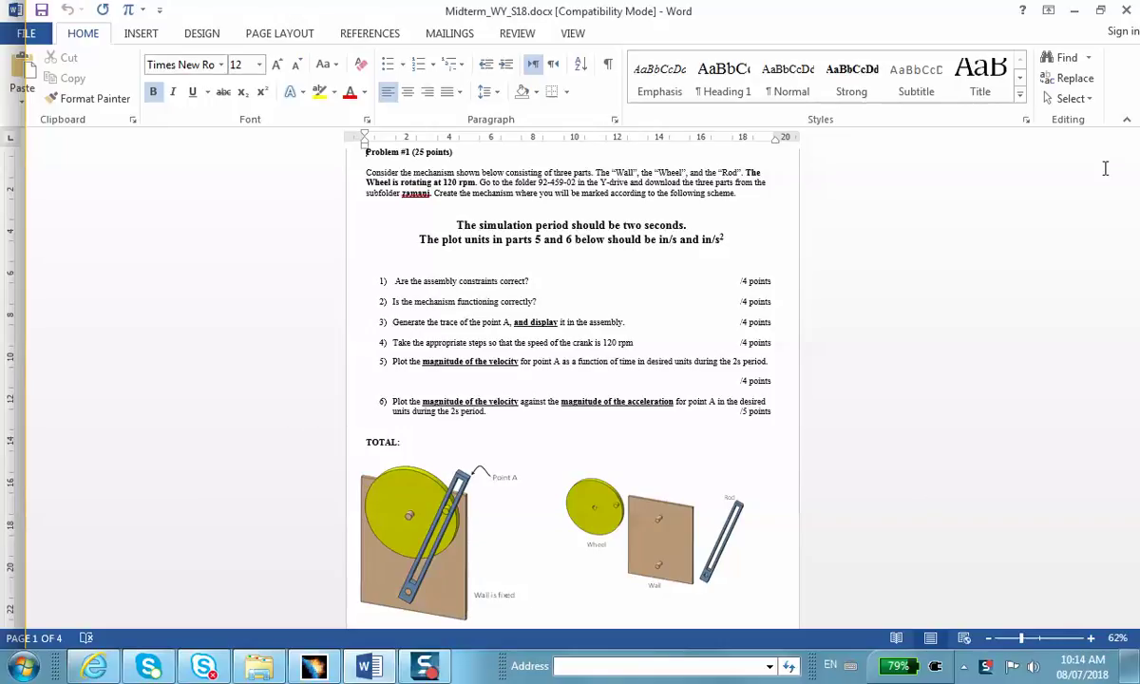
# Step: Switch from the Word exam sheet to CATIA and create a new Product document
pyautogui.click(1078, 10)
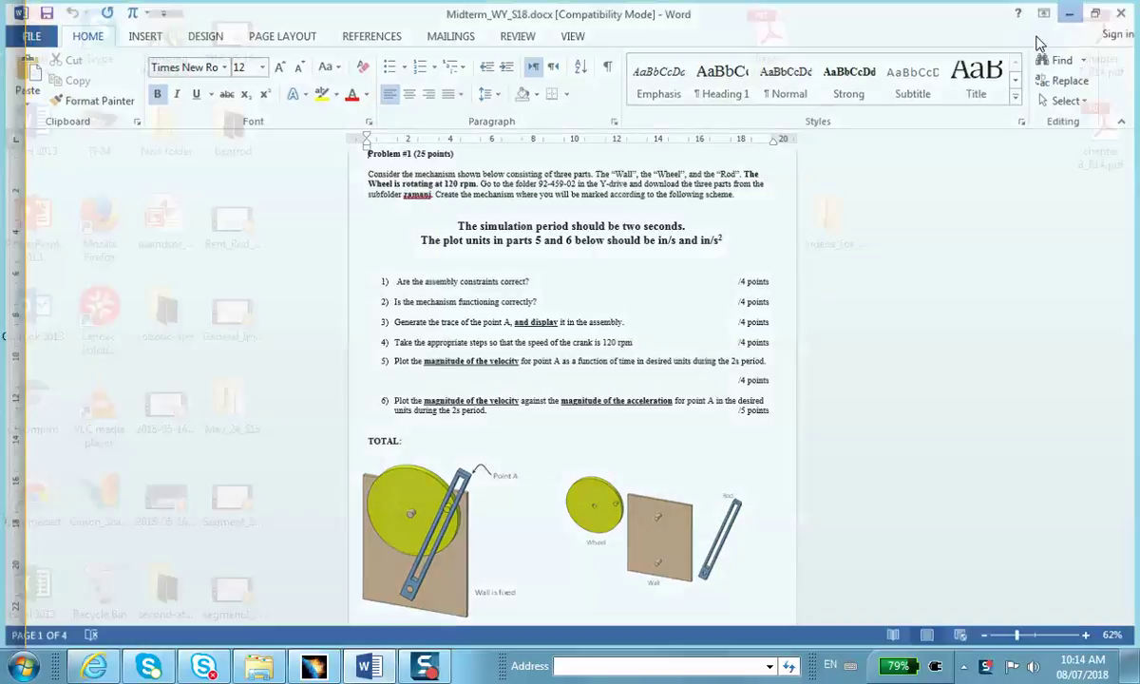
pyautogui.click(314, 667)
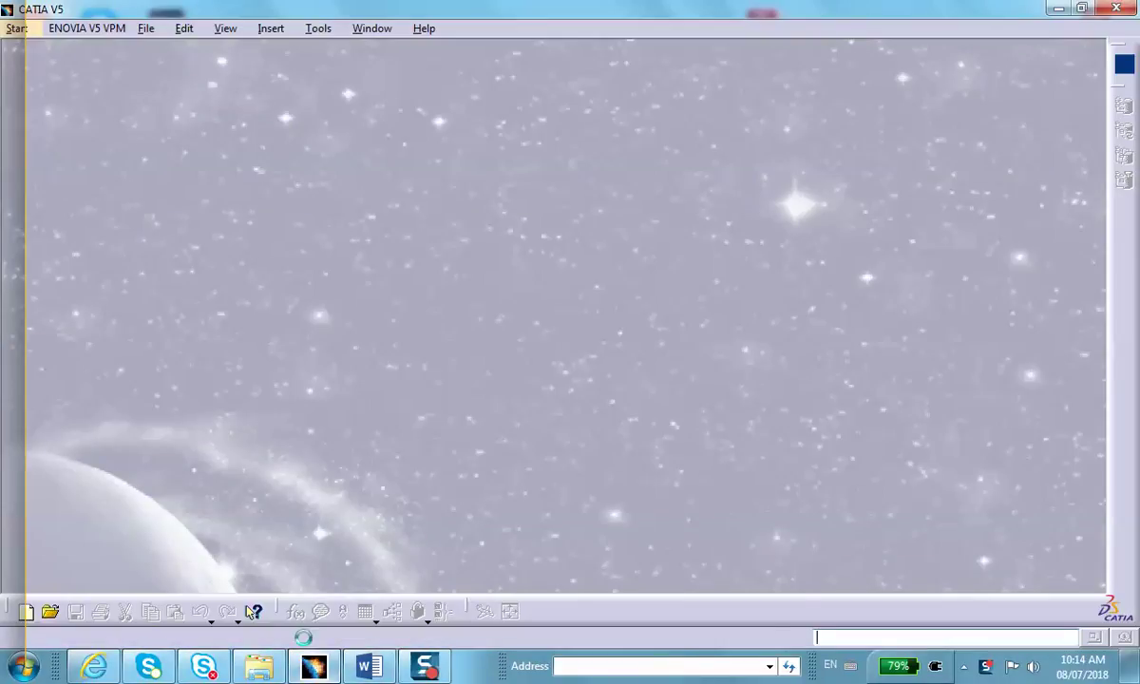
pyautogui.click(147, 30)
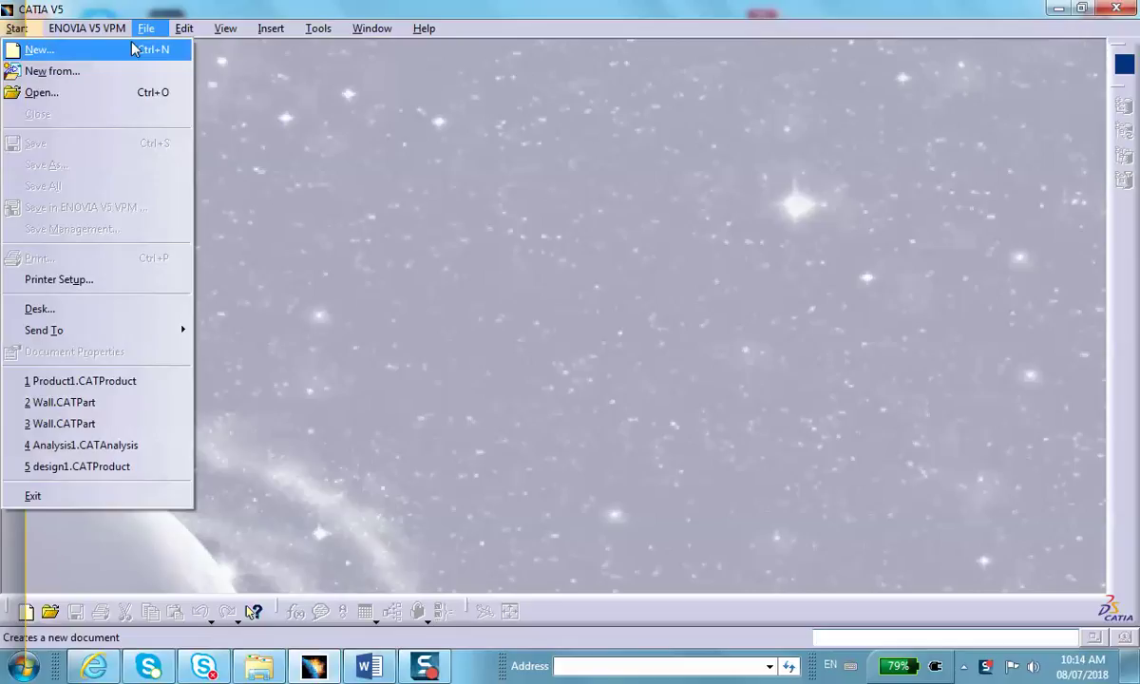
pyautogui.click(114, 49)
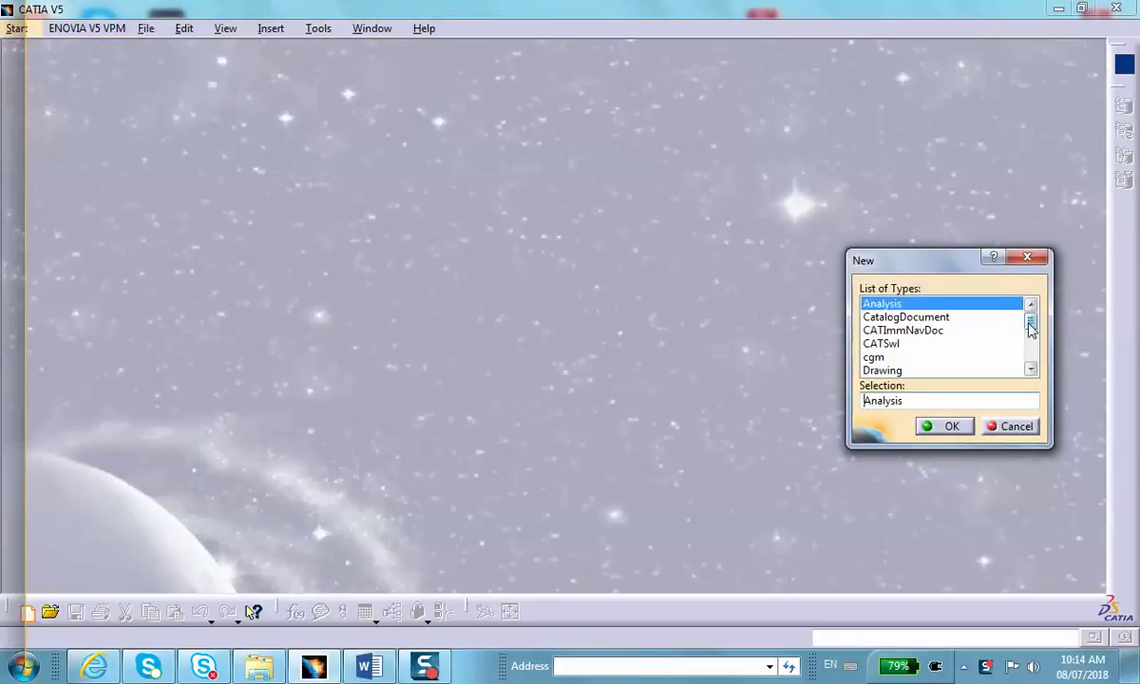
pyautogui.moveTo(1031, 328); pyautogui.dragTo(1031, 356)
pyautogui.click(896, 344)
pyautogui.click(941, 424)
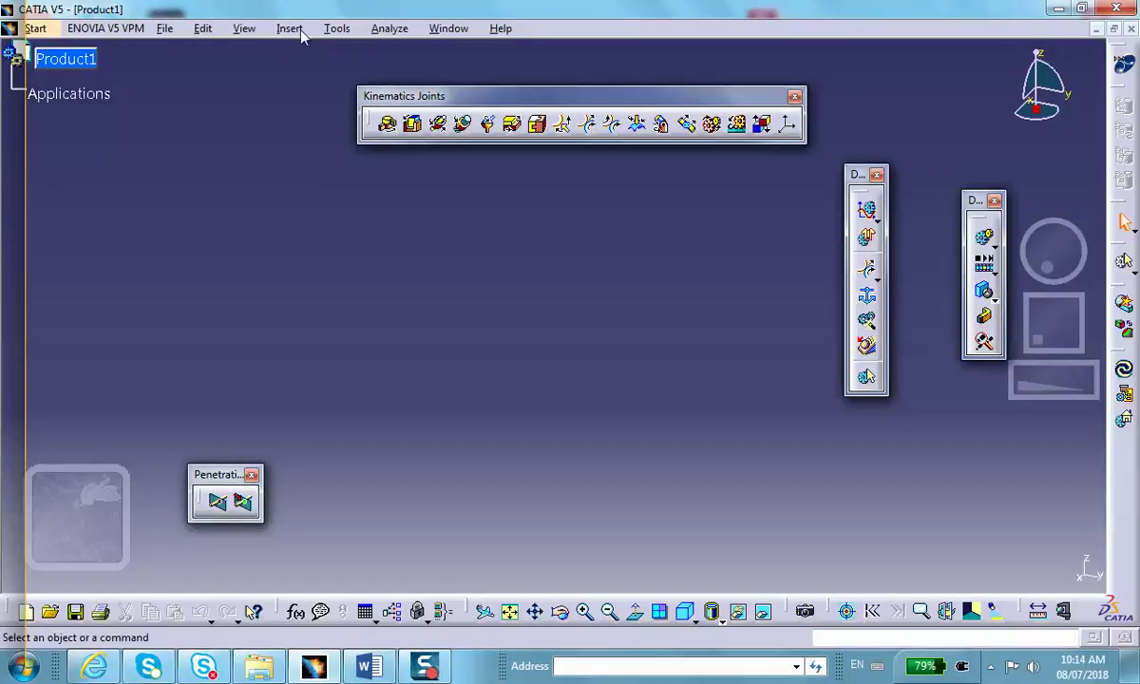
# Step: Insert the existing components Rod.CATPart, Wall.CATPart and Wheel.CATPart from the zamani-WY folder into Product1
pyautogui.click(300, 31)
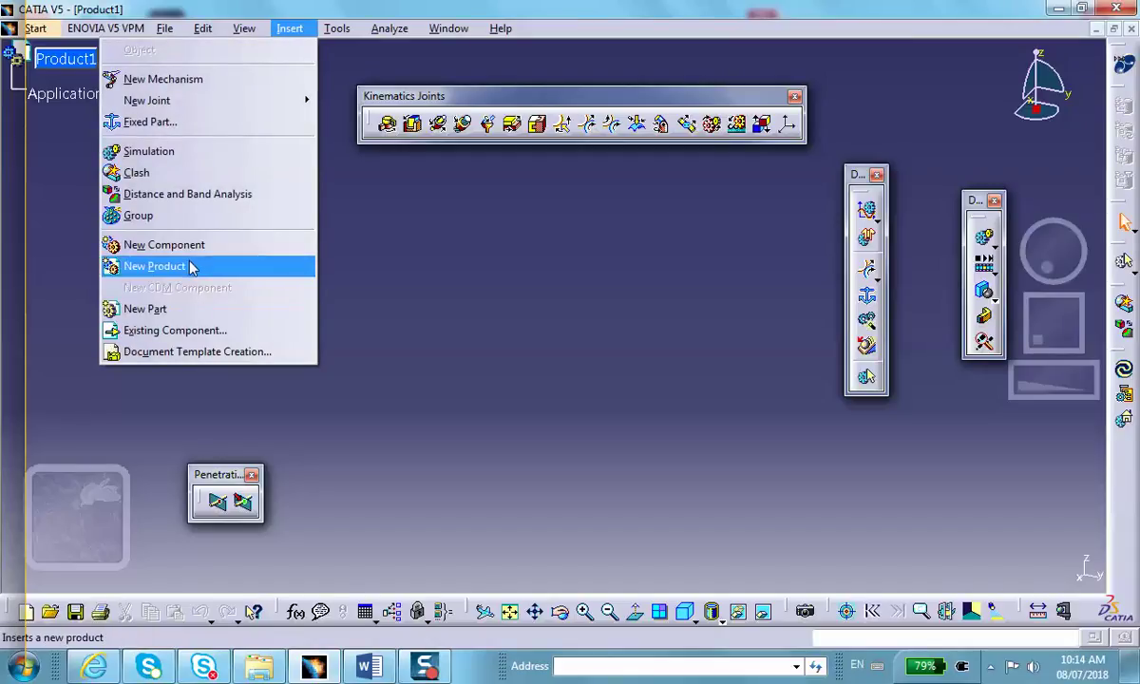
pyautogui.click(204, 330)
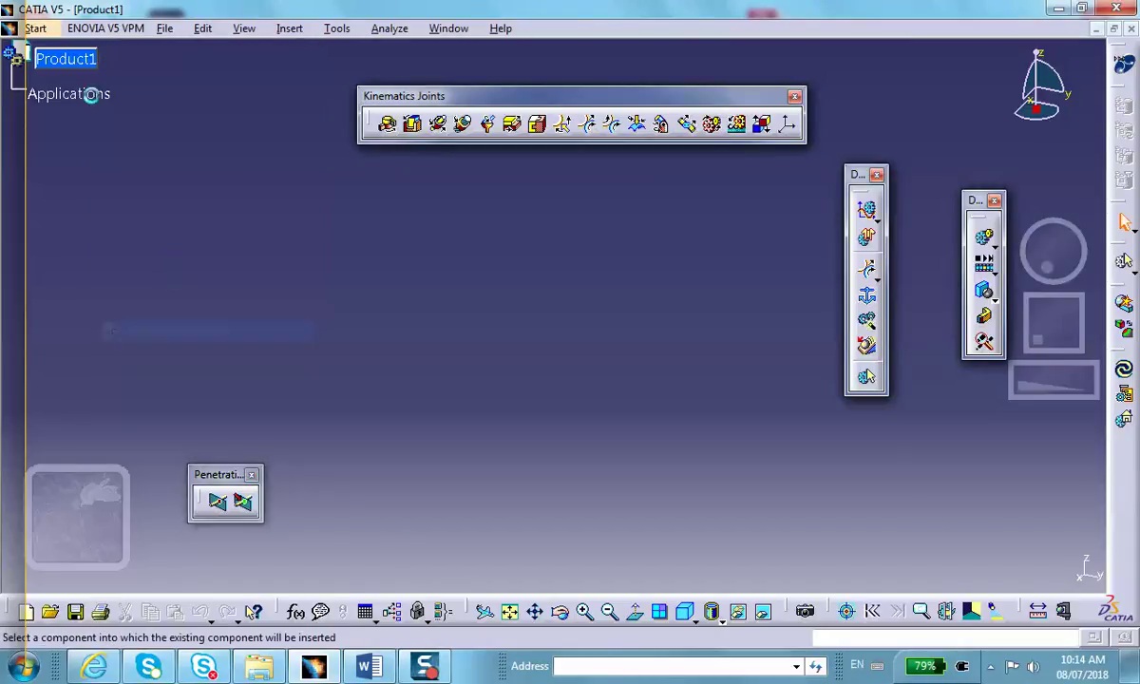
pyautogui.click(66, 58)
pyautogui.click(587, 385)
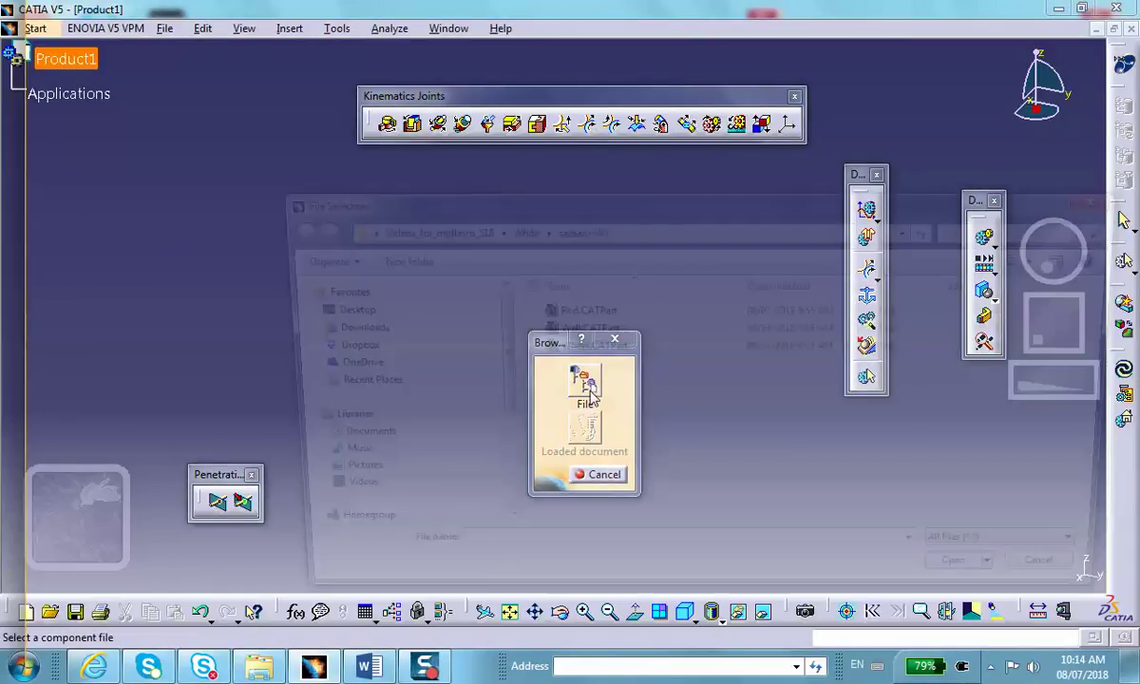
pyautogui.click(575, 310)
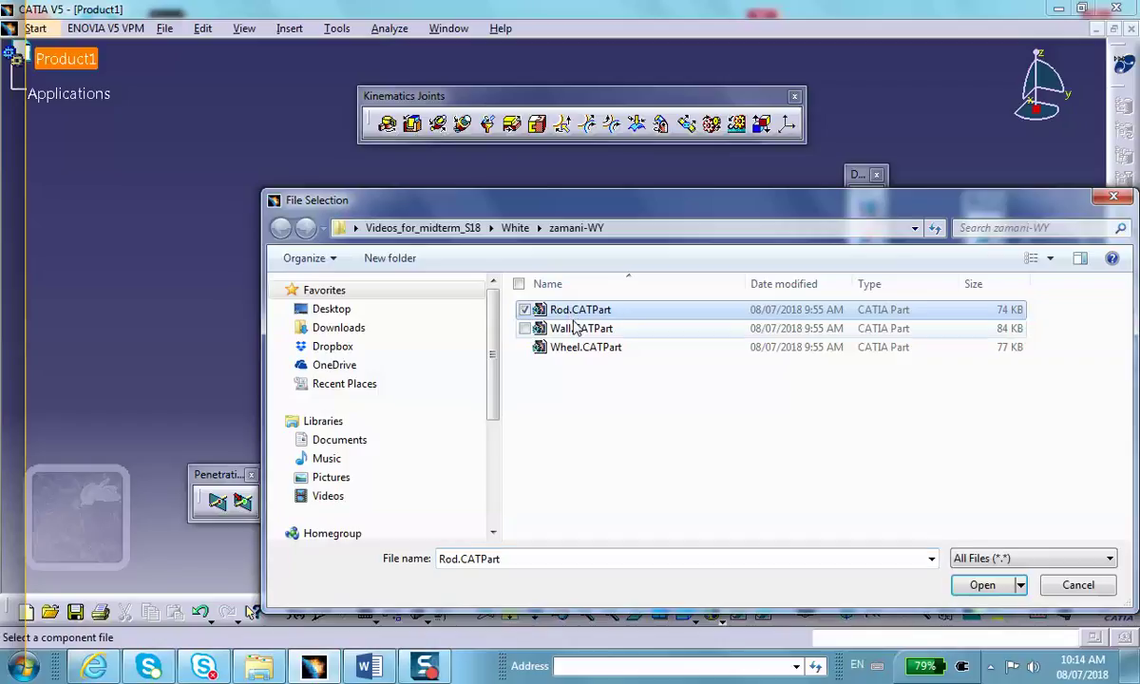
pyautogui.keyDown('ctrl'); pyautogui.click(575, 328); pyautogui.keyUp('ctrl')
pyautogui.keyDown('ctrl'); pyautogui.click(583, 348); pyautogui.keyUp('ctrl')
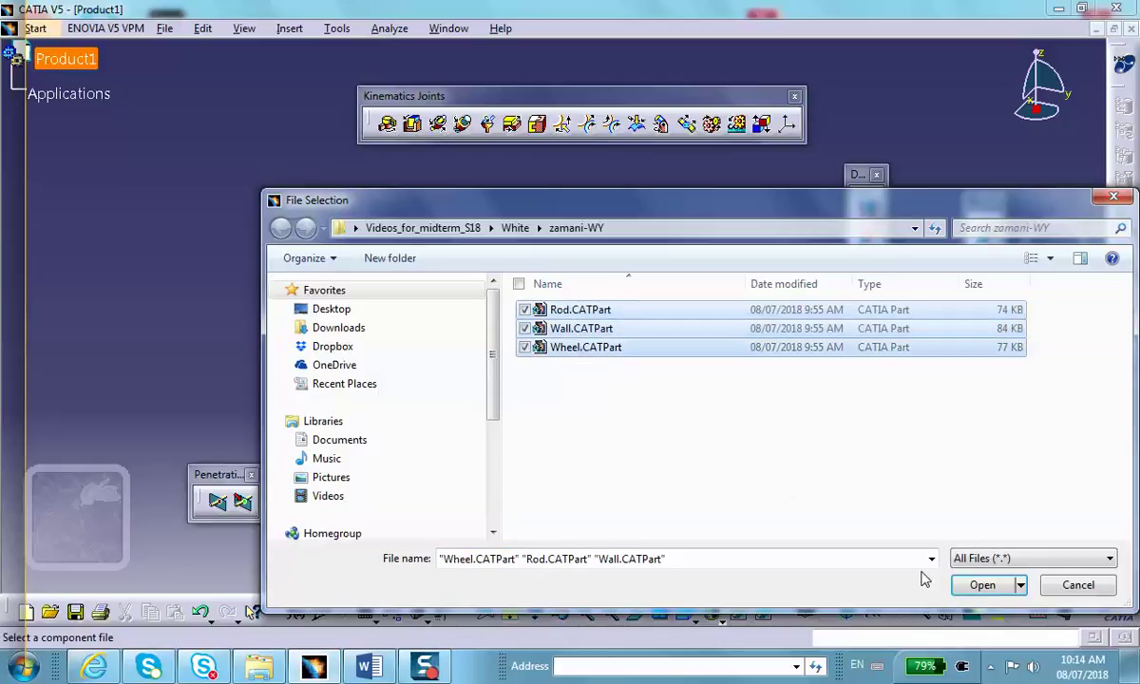
pyautogui.click(982, 584)
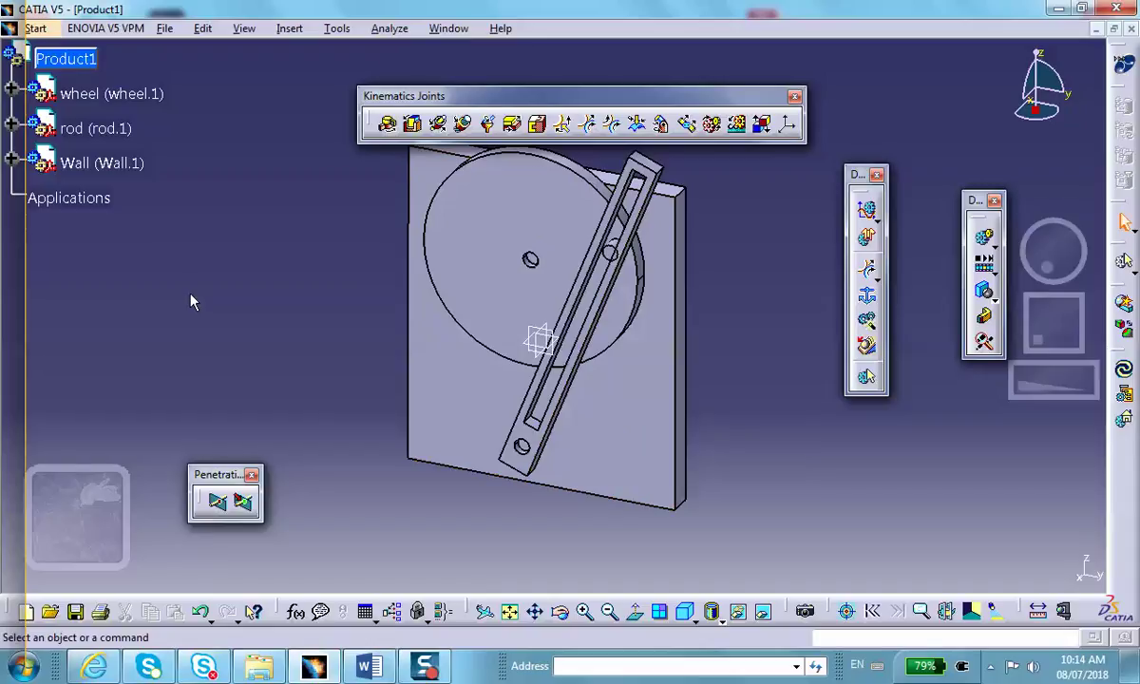
# Step: Move the Kinematics Joints toolbar clear of the model and switch to the Assembly Design workbench
pyautogui.moveTo(467, 96); pyautogui.dragTo(554, 76)
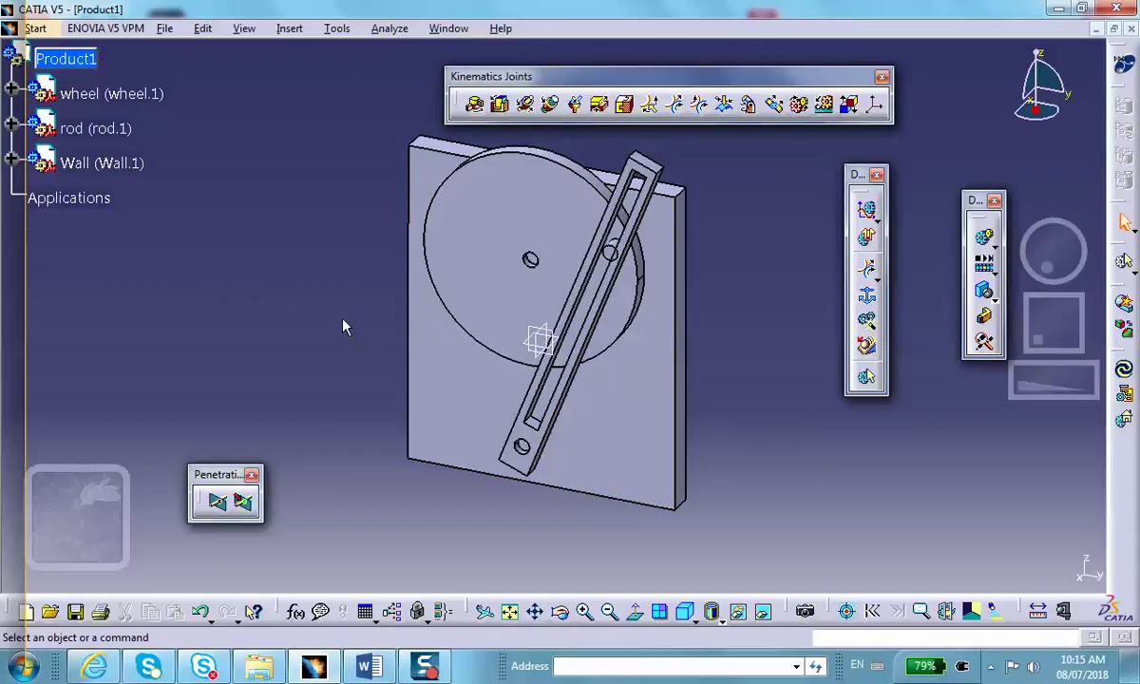
pyautogui.moveTo(341, 318); pyautogui.dragTo(331, 317, button='middle')
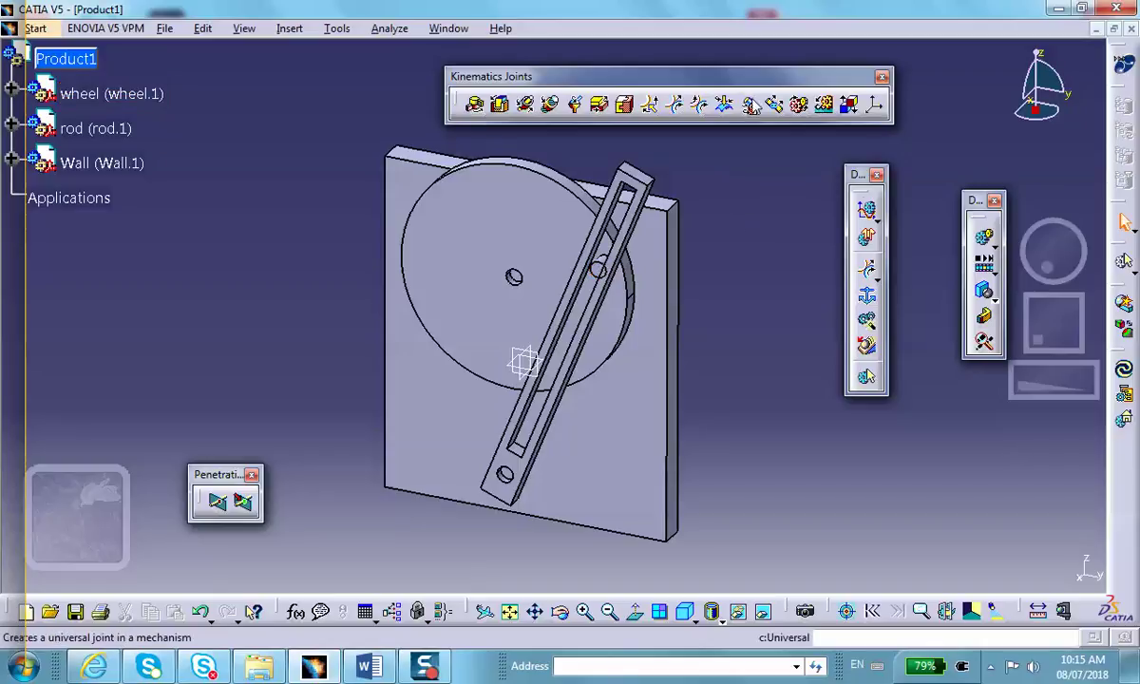
pyautogui.click(38, 29)
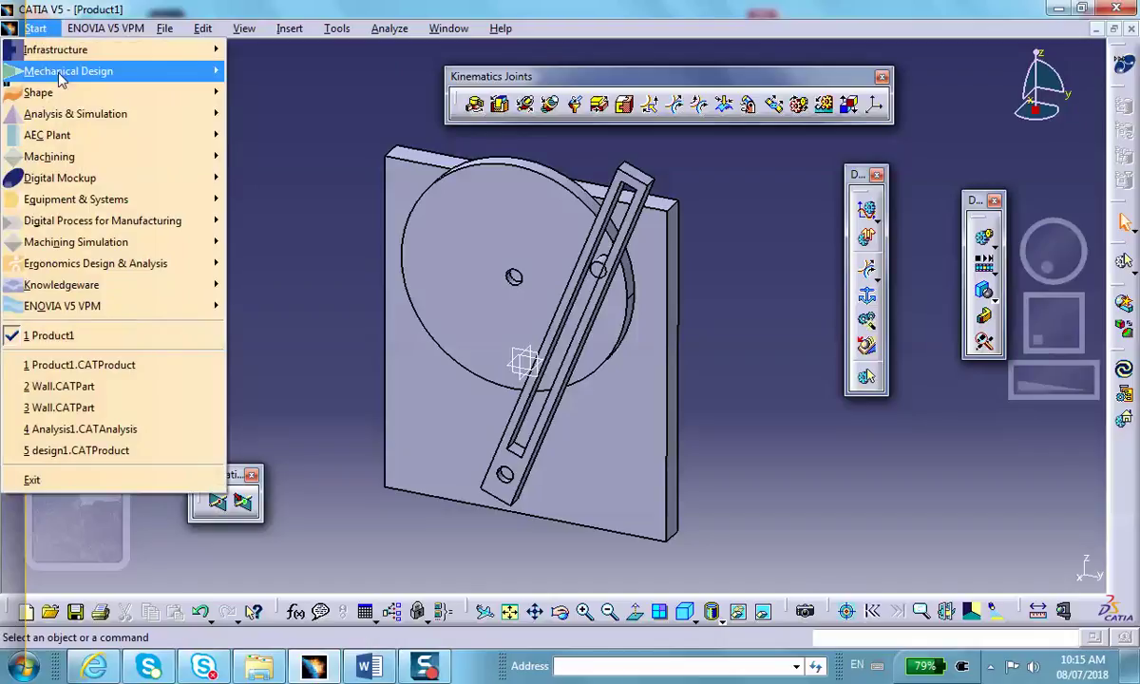
pyautogui.moveTo(57, 71)
pyautogui.click(258, 92)
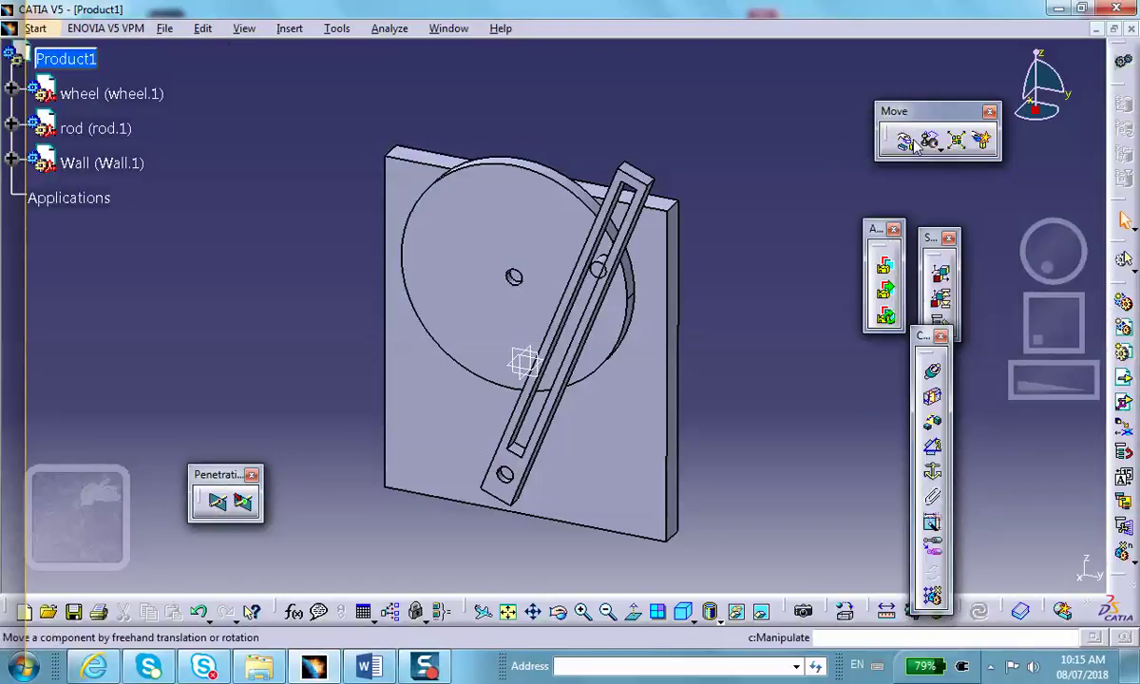
# Step: Manipulate the wheel and the rod along the Y axis to opposite sides of the wall, and fix the wall in place
pyautogui.click(903, 139)
pyautogui.moveTo(506, 260); pyautogui.dragTo(234, 150)
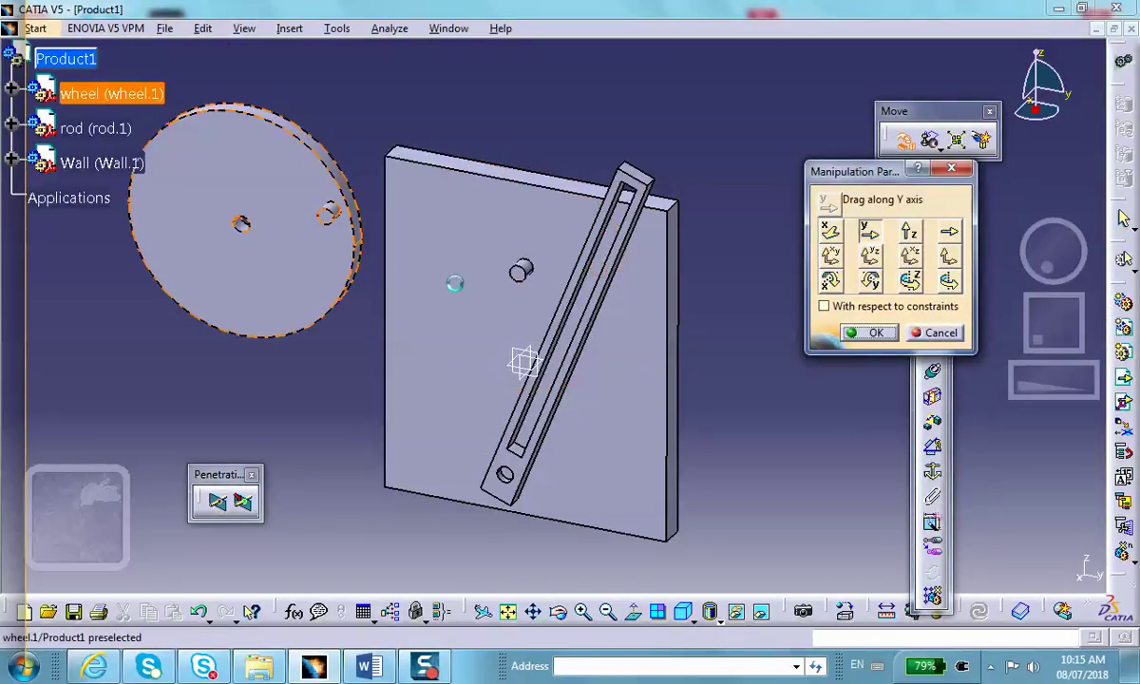
pyautogui.moveTo(590, 353); pyautogui.dragTo(867, 331)
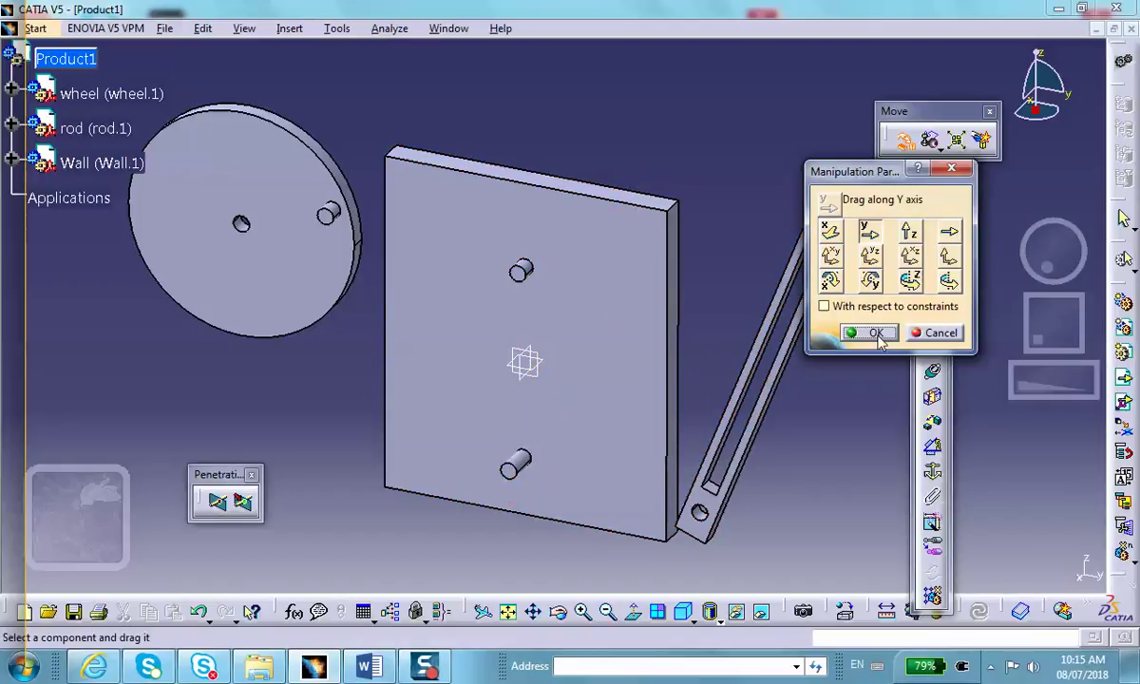
pyautogui.click(876, 333)
pyautogui.click(932, 472)
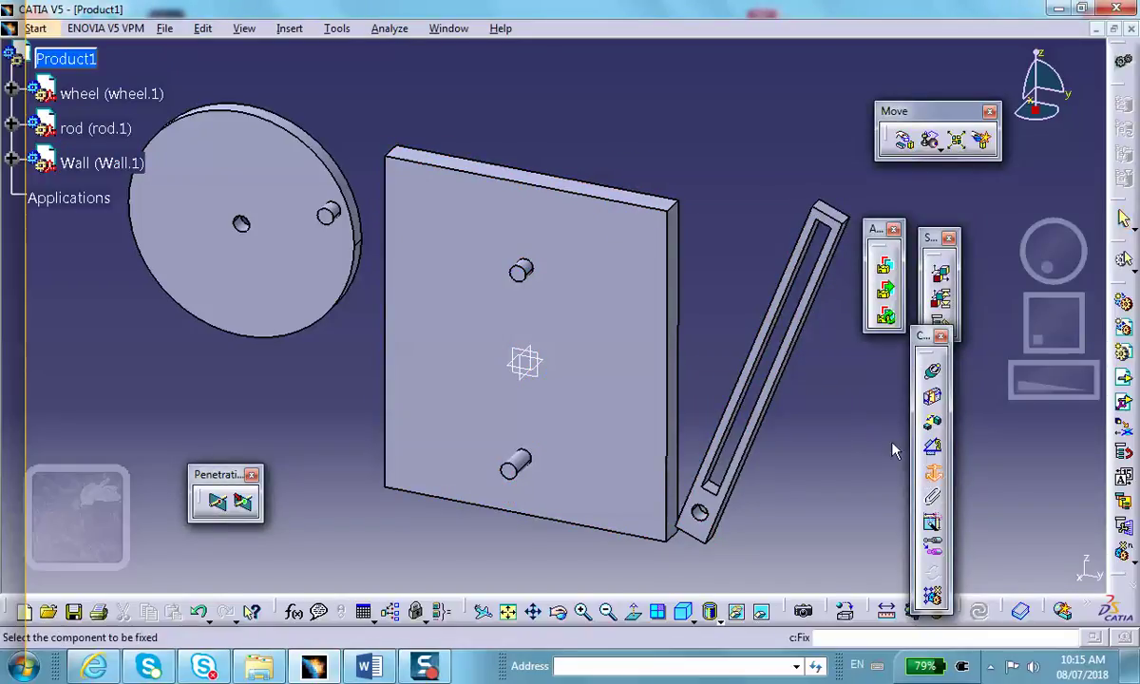
pyautogui.click(567, 299)
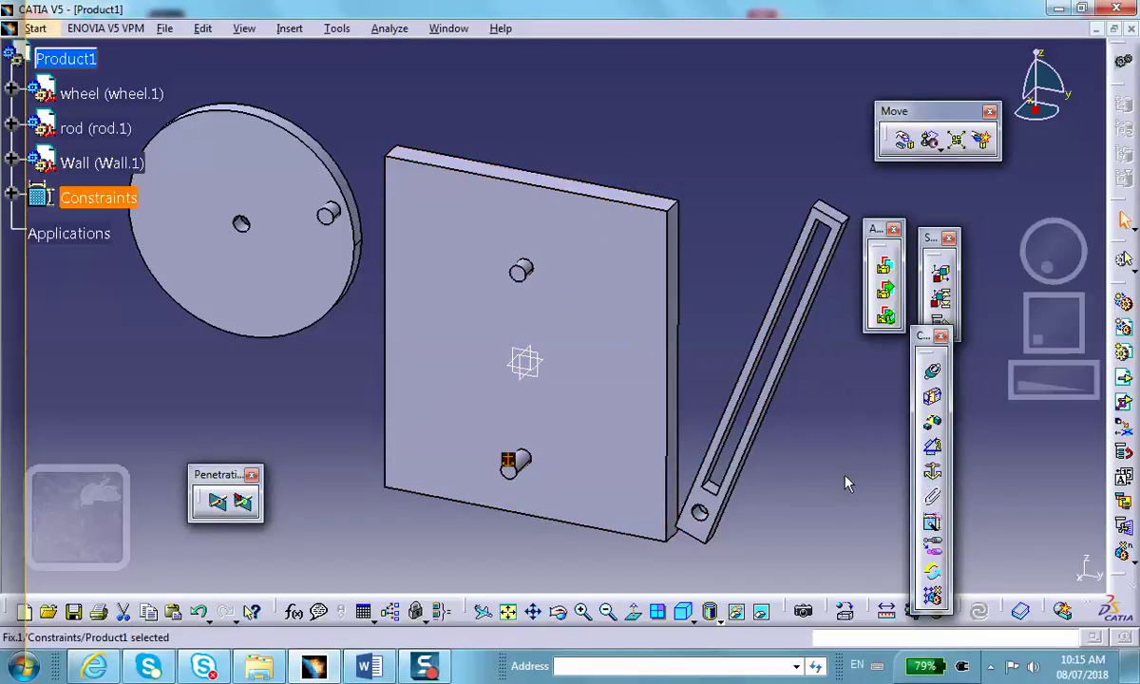
# Step: Add a coincidence constraint between the axes of the wall's upper pin and the wheel's centre hole
pyautogui.click(932, 371)
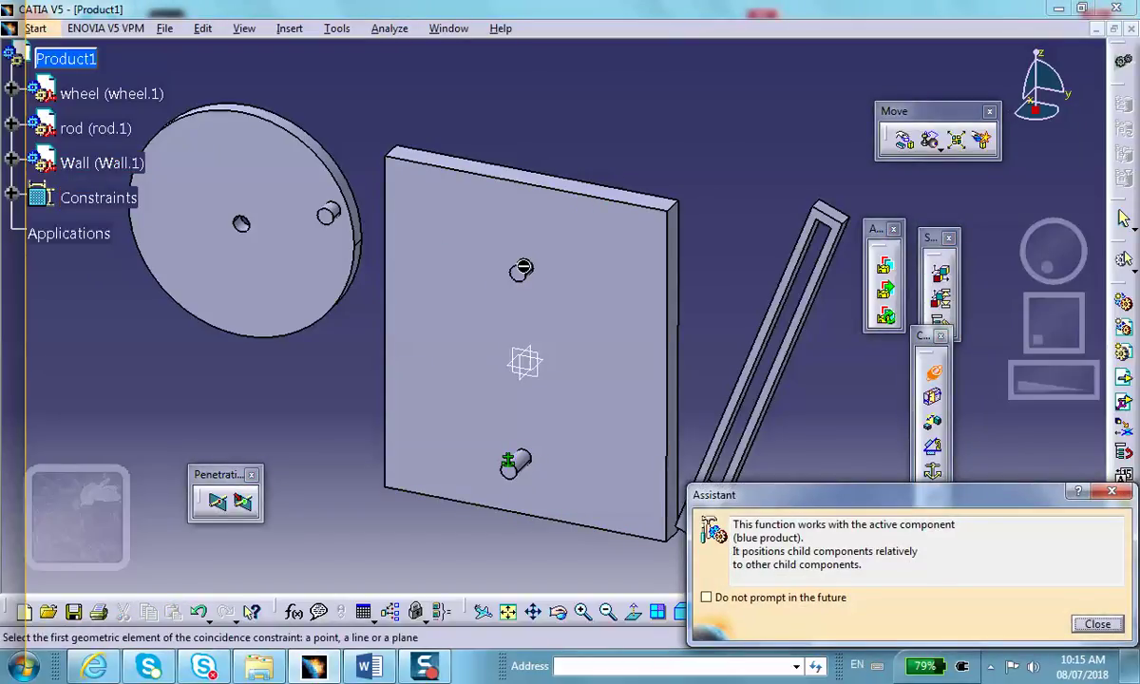
pyautogui.keyDown('ctrl'); pyautogui.moveTo(523, 268); pyautogui.dragTo(510, 243, button='middle'); pyautogui.keyUp('ctrl')
pyautogui.click(512, 243)
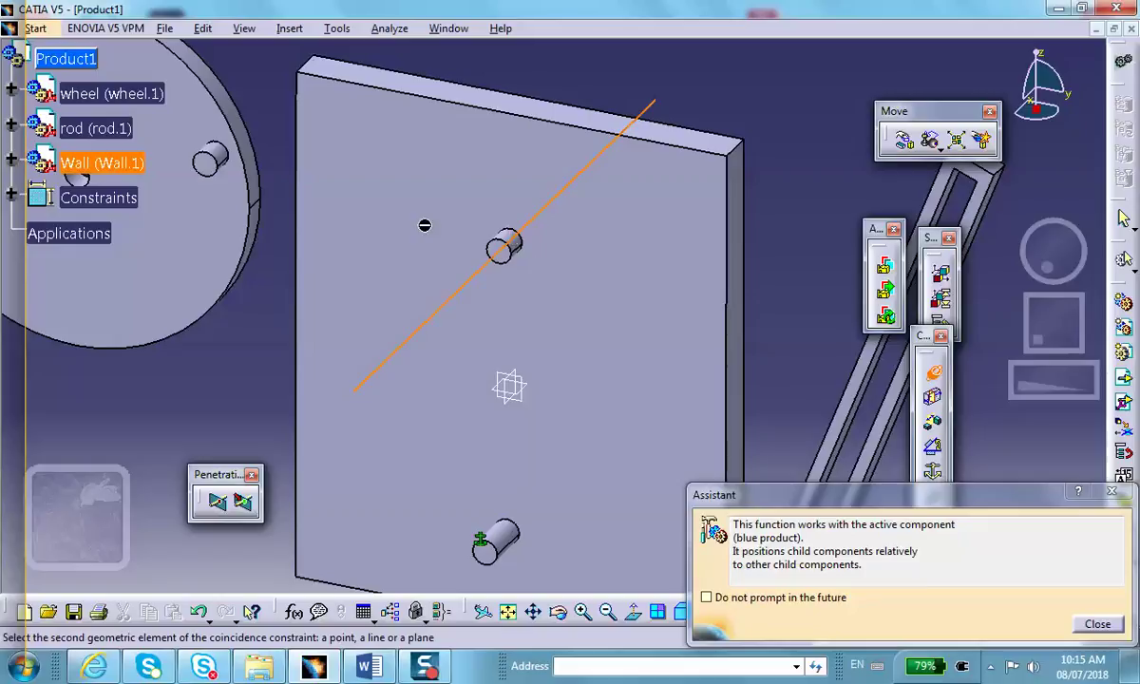
pyautogui.moveTo(425, 225); pyautogui.dragTo(631, 247, button='middle')
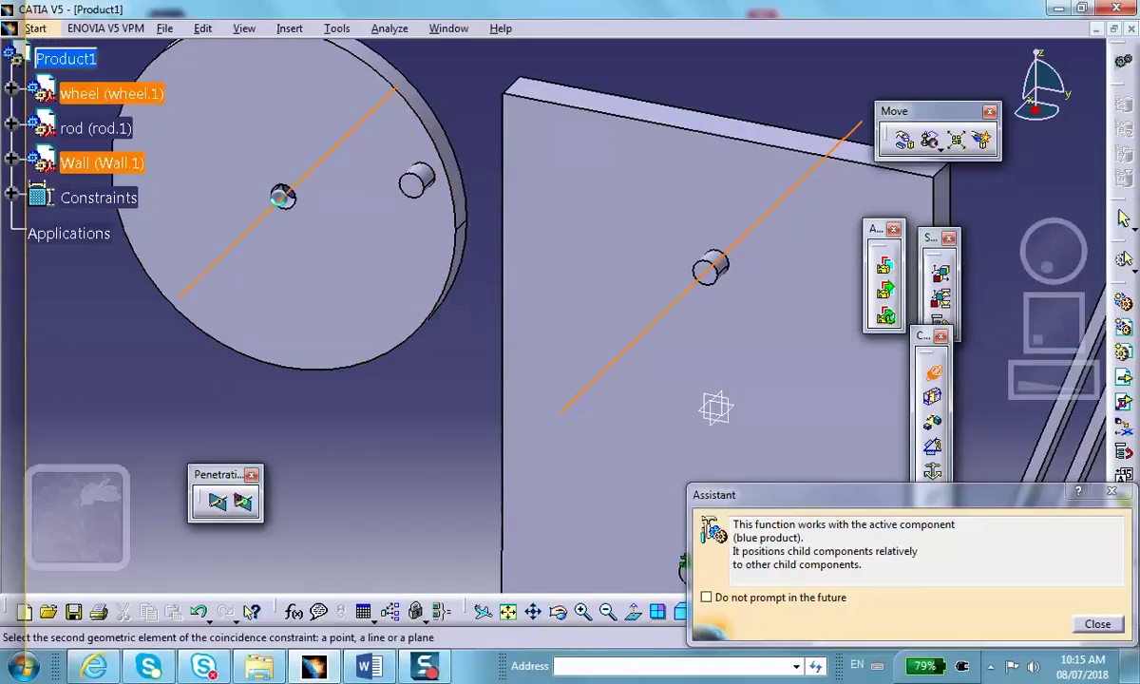
pyautogui.click(281, 197)
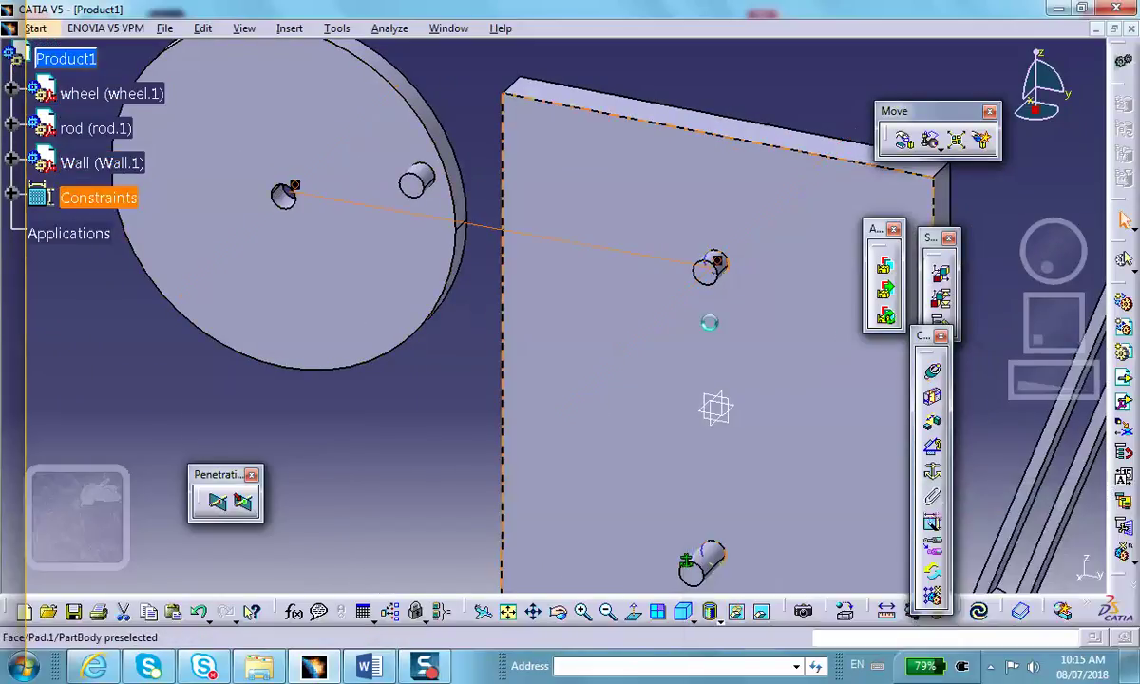
# Step: Make the wheel's back face coincident with the wall's front face and update the assembly
pyautogui.click(711, 199)
pyautogui.moveTo(714, 196); pyautogui.dragTo(491, 453, button='middle')
pyautogui.click(566, 129)
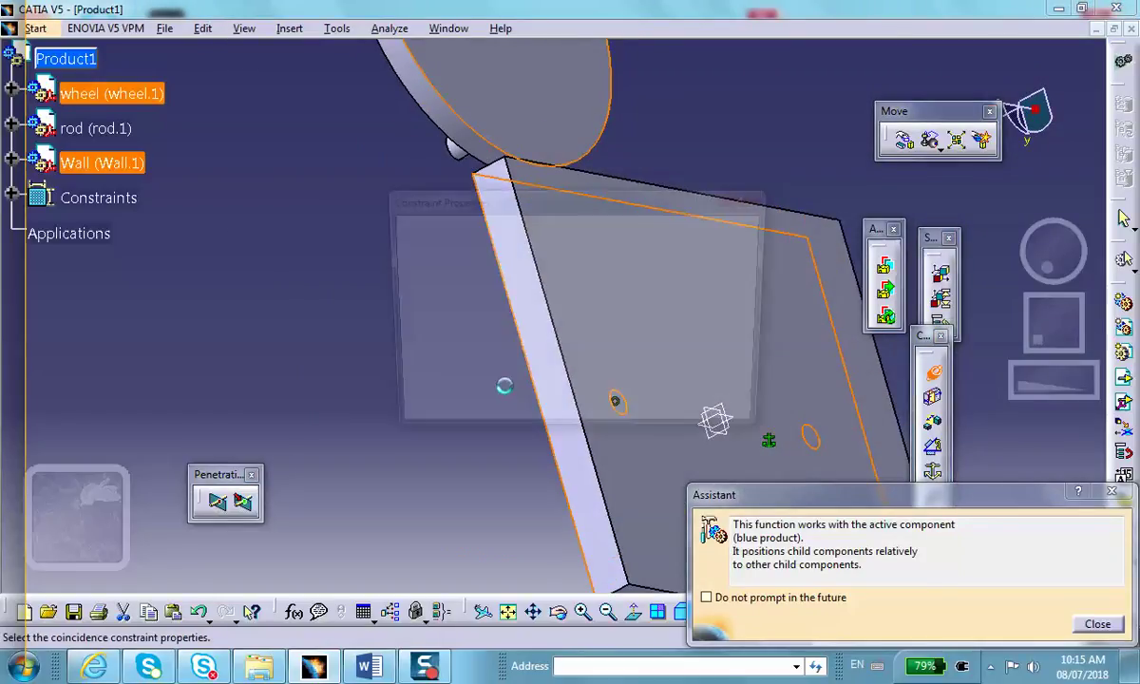
pyautogui.click(668, 419)
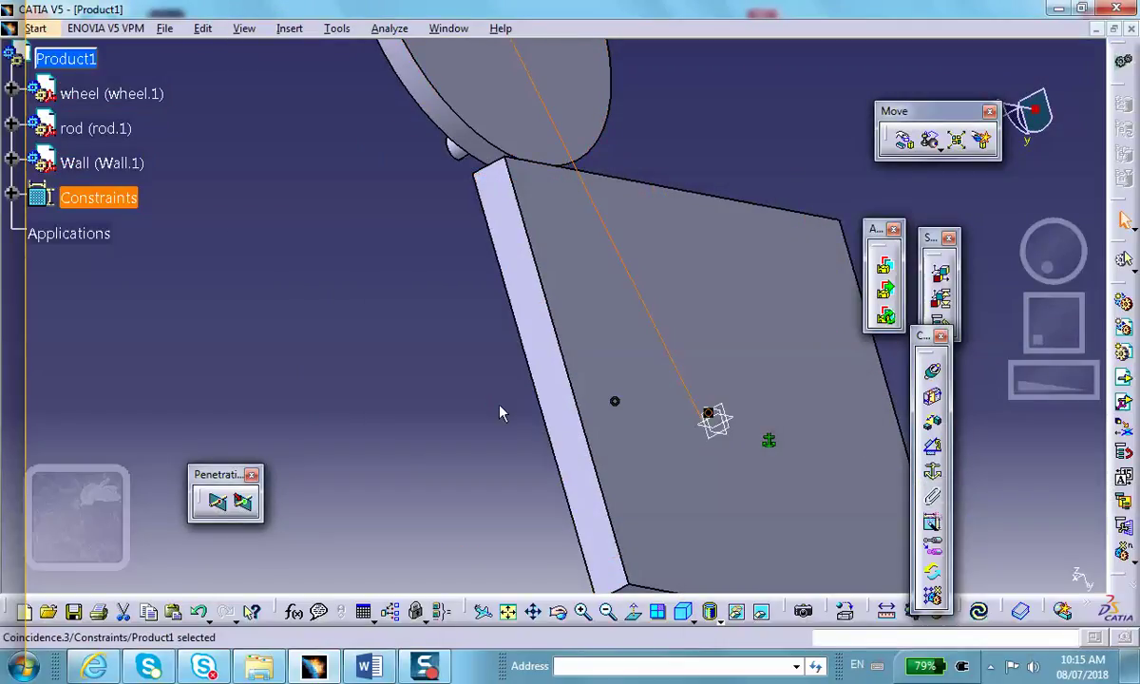
pyautogui.moveTo(501, 412); pyautogui.dragTo(702, 166, button='middle')
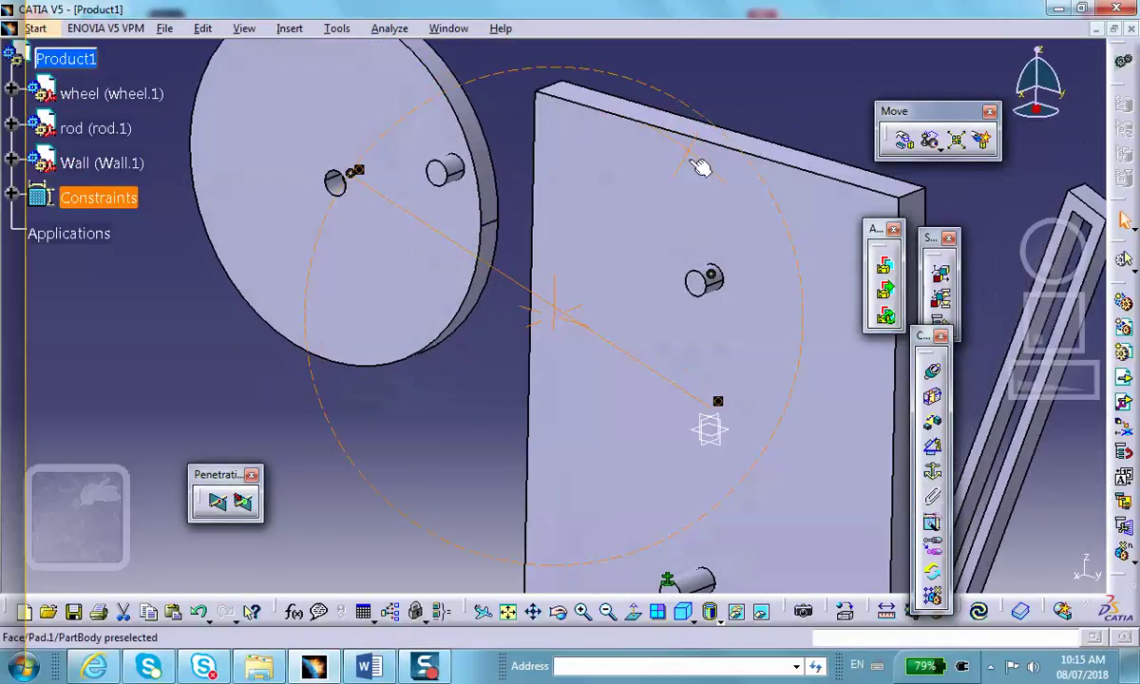
pyautogui.click(926, 576)
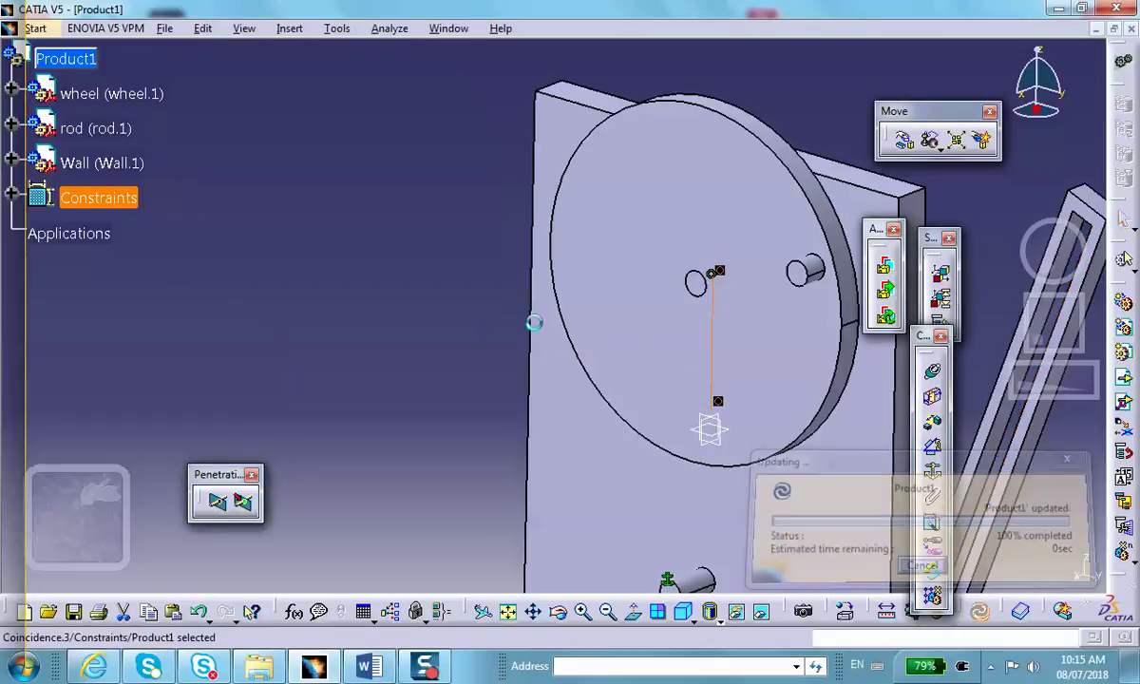
# Step: Add a coincidence constraint between the axes of the wall's lower pin and the round hole in the rod's lower end
pyautogui.moveTo(436, 269); pyautogui.dragTo(832, 258, button='middle')
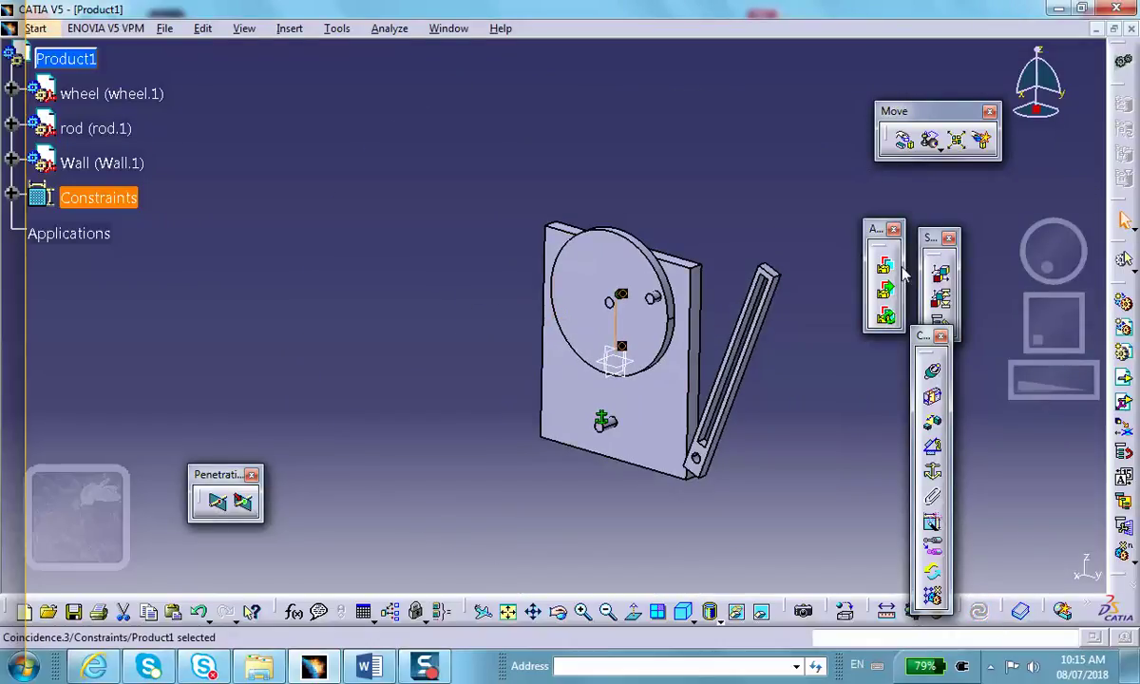
pyautogui.click(930, 373)
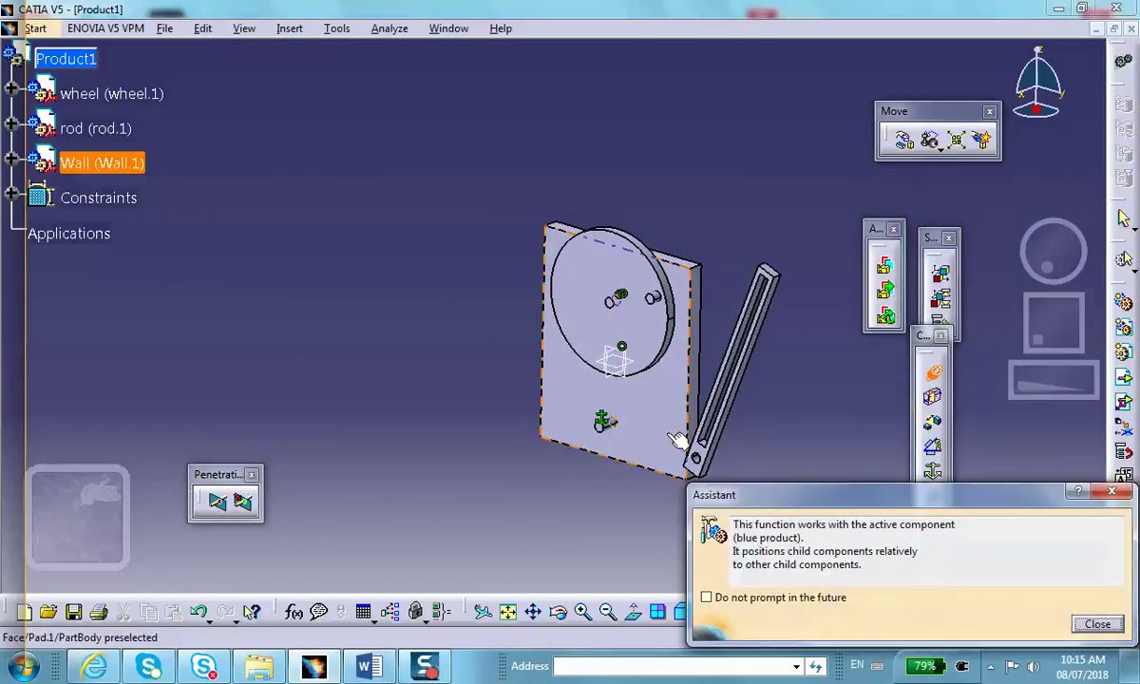
pyautogui.moveTo(682, 454); pyautogui.dragTo(446, 475, button='middle')
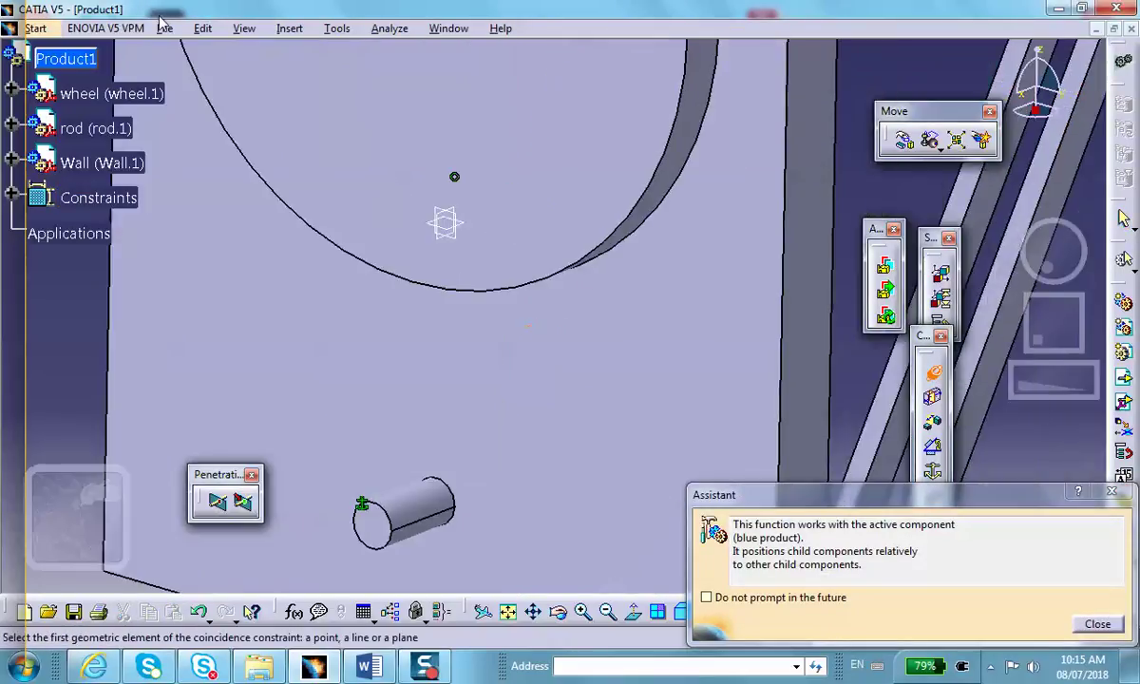
pyautogui.click(440, 507)
pyautogui.moveTo(522, 490); pyautogui.dragTo(497, 339, button='middle')
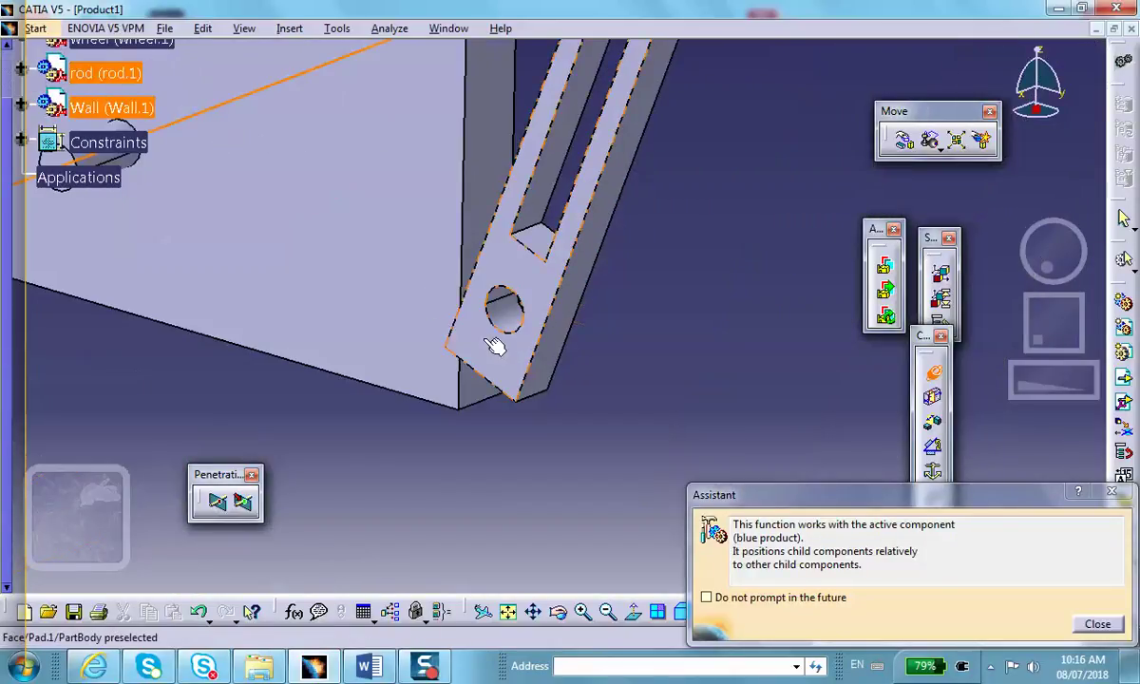
pyautogui.click(518, 318)
pyautogui.moveTo(447, 262); pyautogui.dragTo(824, 273, button='middle')
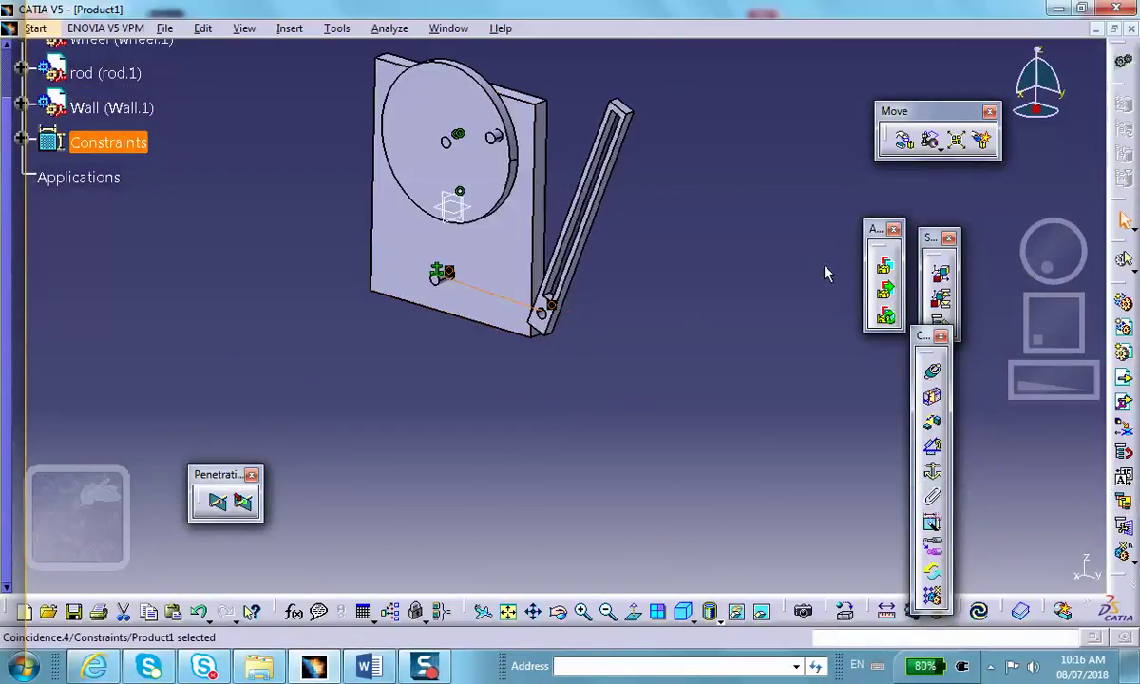
# Step: Make the rod's front face coincident with the end face of the wall's lower pin, using Same orientation, and update the assembly
pyautogui.click(934, 372)
pyautogui.moveTo(433, 230); pyautogui.dragTo(397, 99, button='middle')
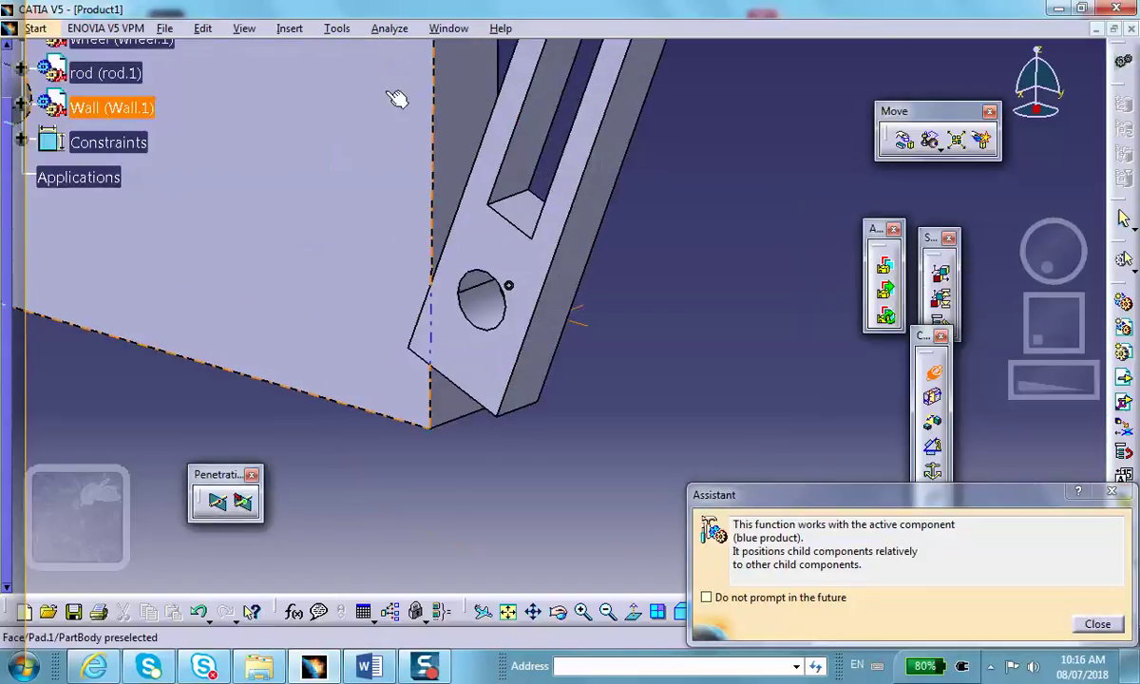
pyautogui.click(510, 283)
pyautogui.moveTo(255, 178); pyautogui.dragTo(711, 361, button='middle')
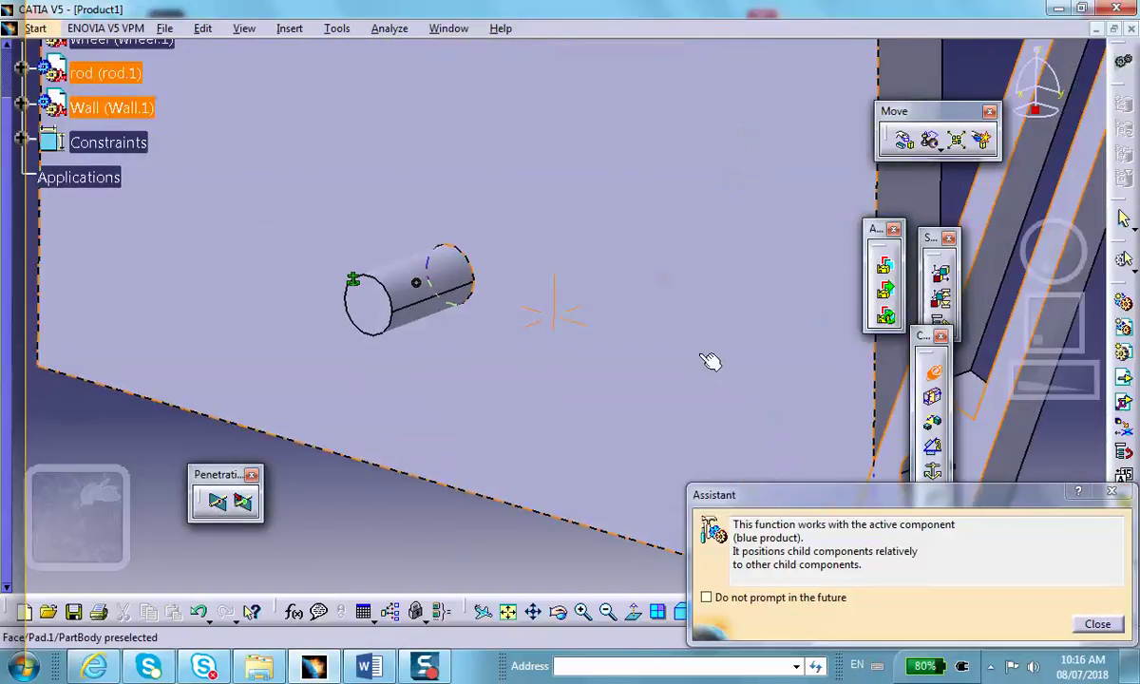
pyautogui.click(363, 299)
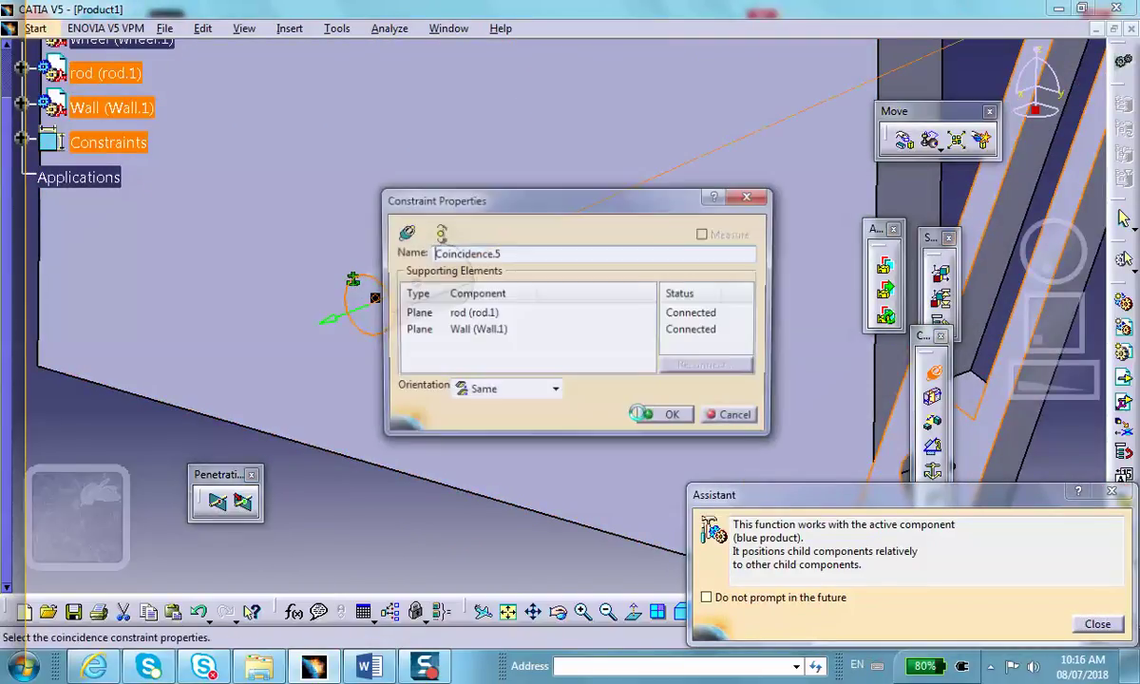
pyautogui.click(641, 415)
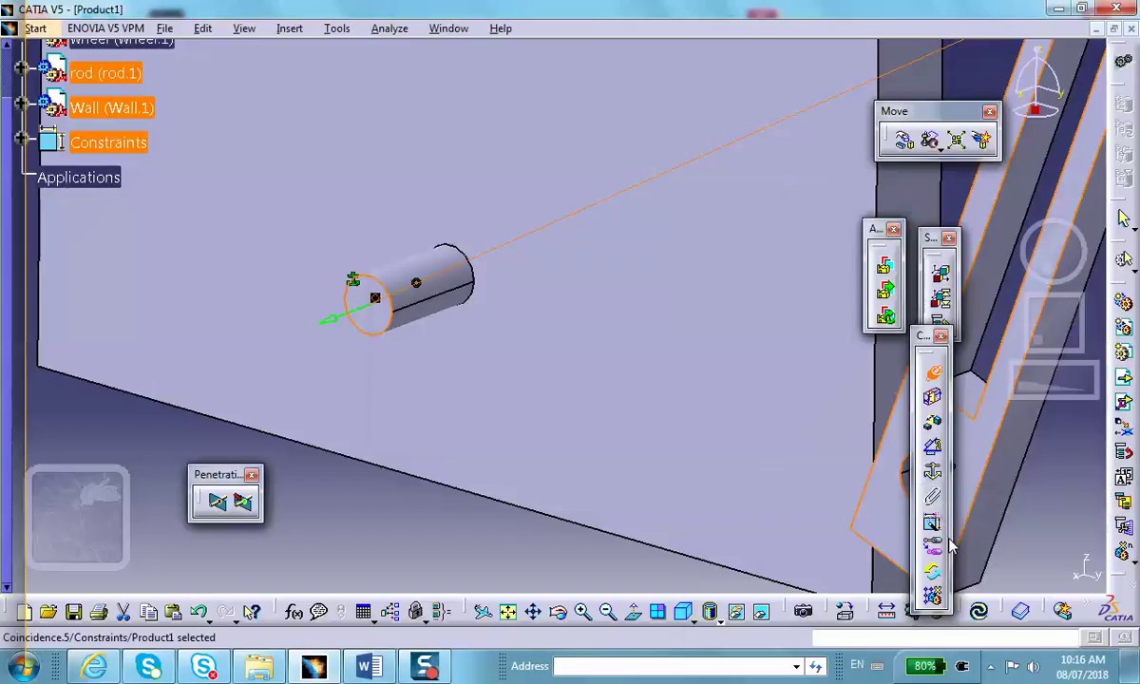
pyautogui.click(980, 611)
# Step: Add an external line contact constraint between the wheel's pin and the side face of the rod's slot, and update the assembly
pyautogui.moveTo(615, 384); pyautogui.dragTo(627, 285, button='middle')
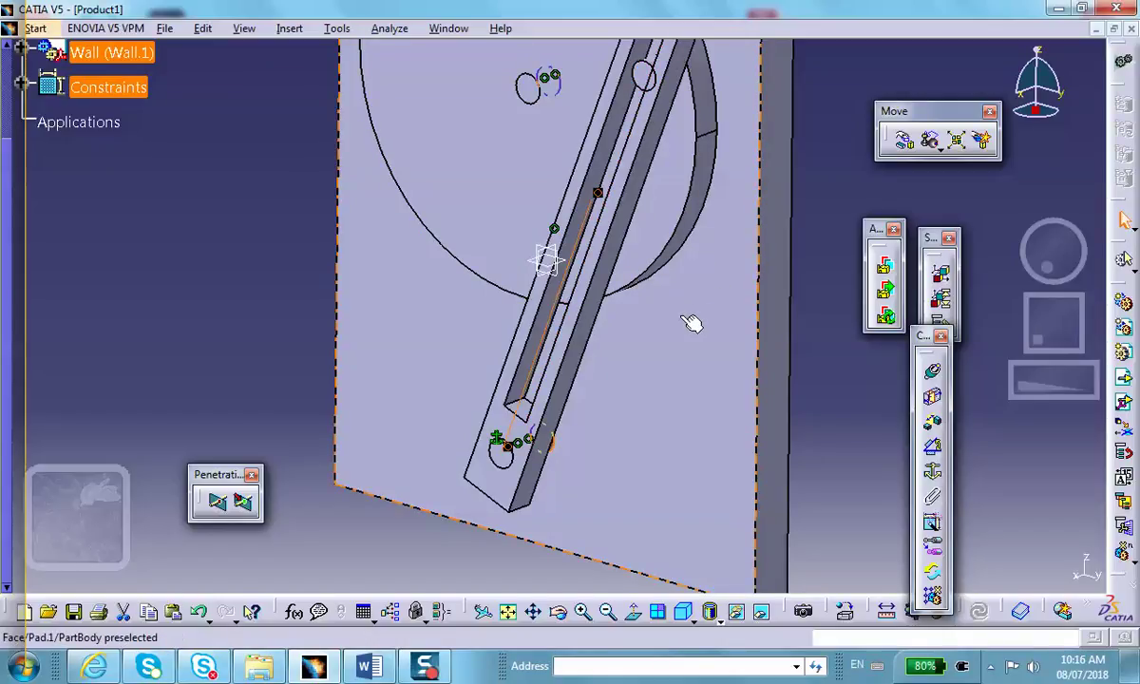
pyautogui.moveTo(660, 368); pyautogui.dragTo(542, 300, button='middle')
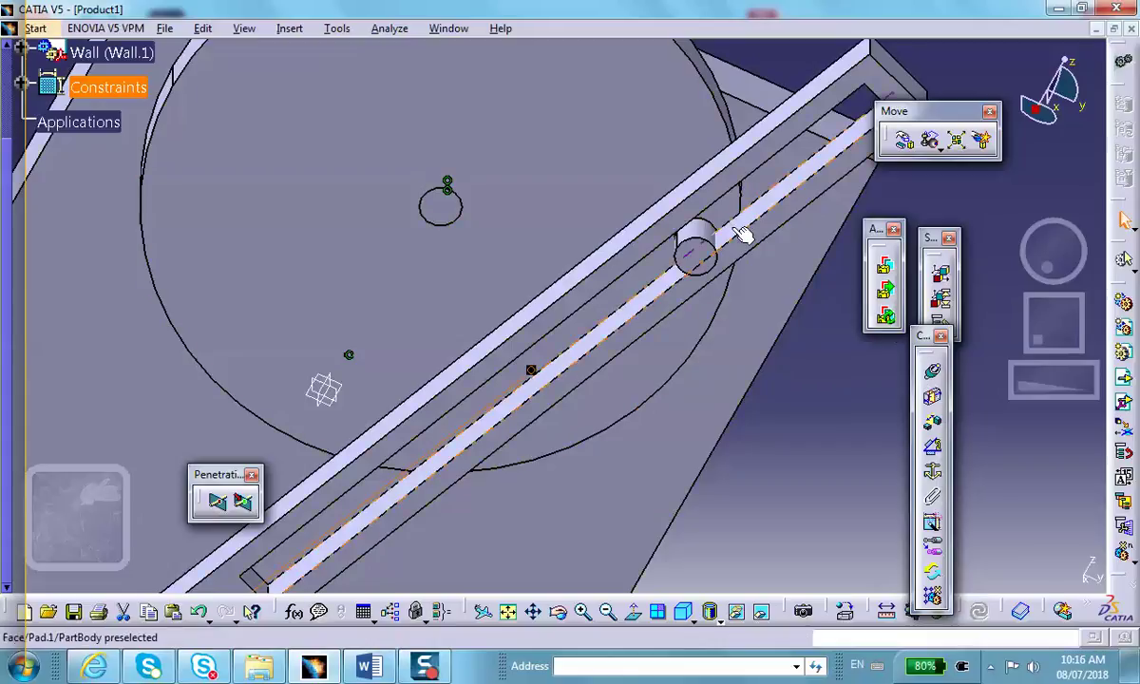
pyautogui.click(932, 399)
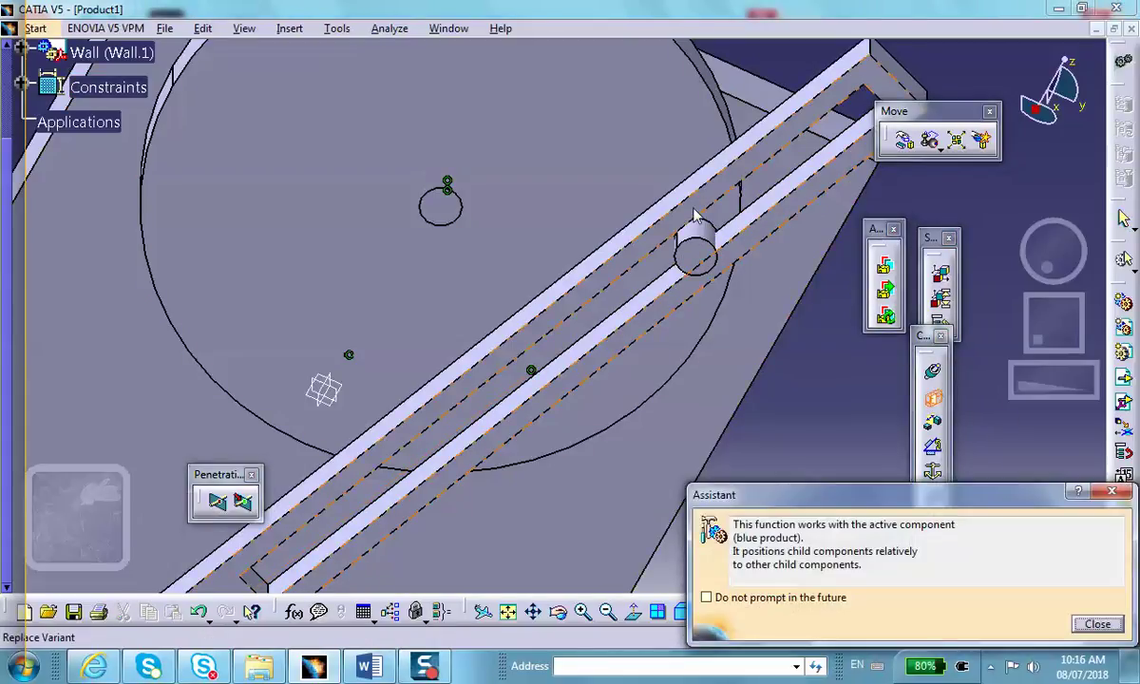
pyautogui.click(718, 231)
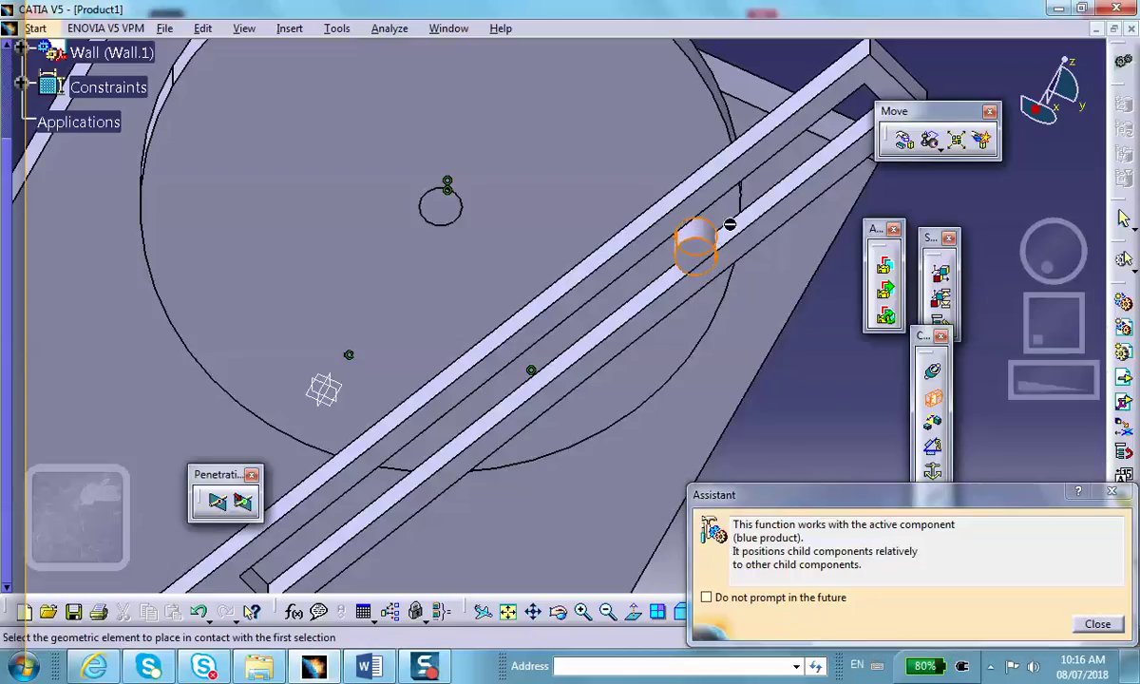
pyautogui.click(741, 232)
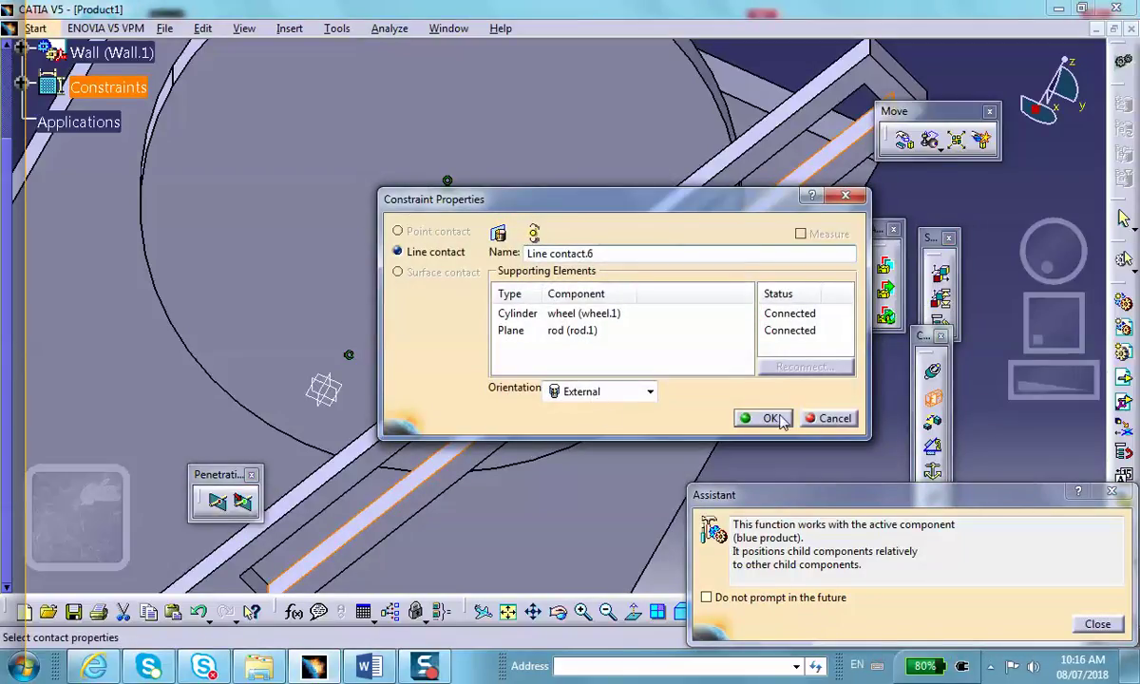
pyautogui.click(773, 418)
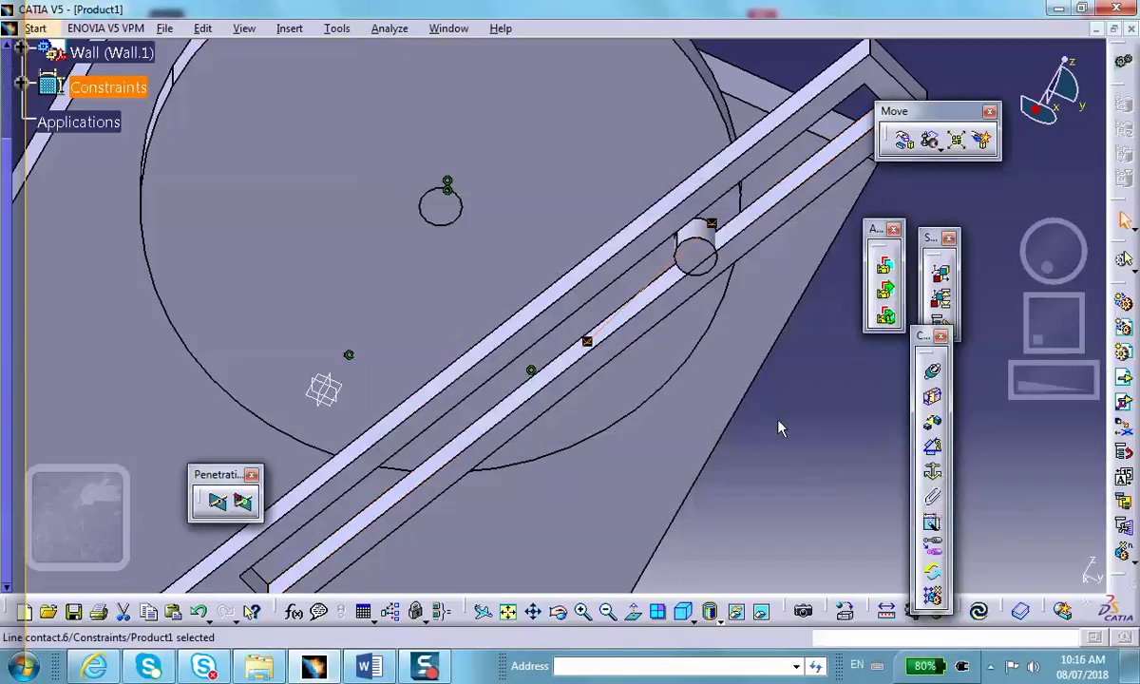
pyautogui.click(979, 611)
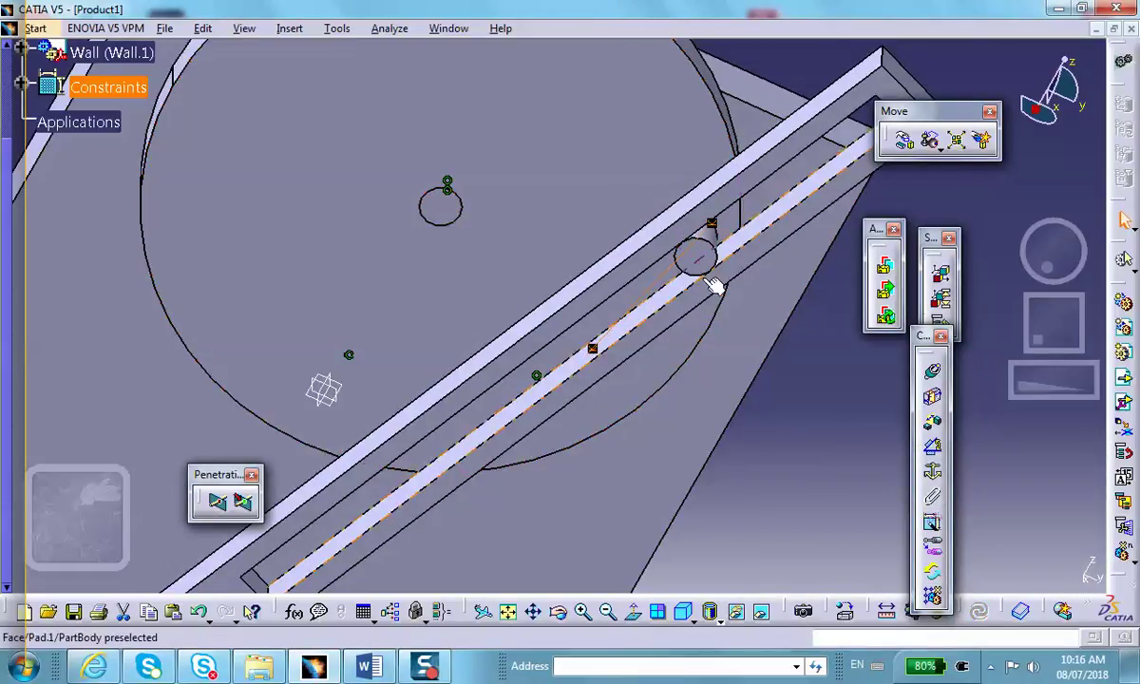
# Step: Save the new assembly as Product1.CATProduct through Save Management
pyautogui.moveTo(577, 221); pyautogui.dragTo(608, 237, button='middle')
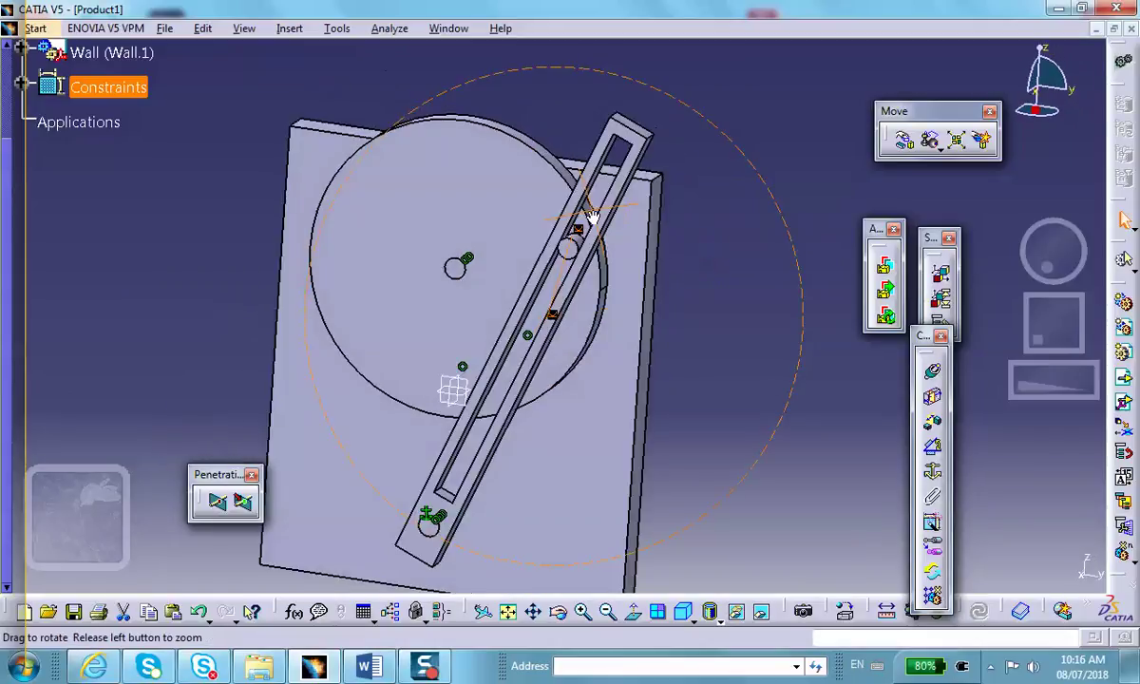
pyautogui.click(165, 28)
pyautogui.click(147, 229)
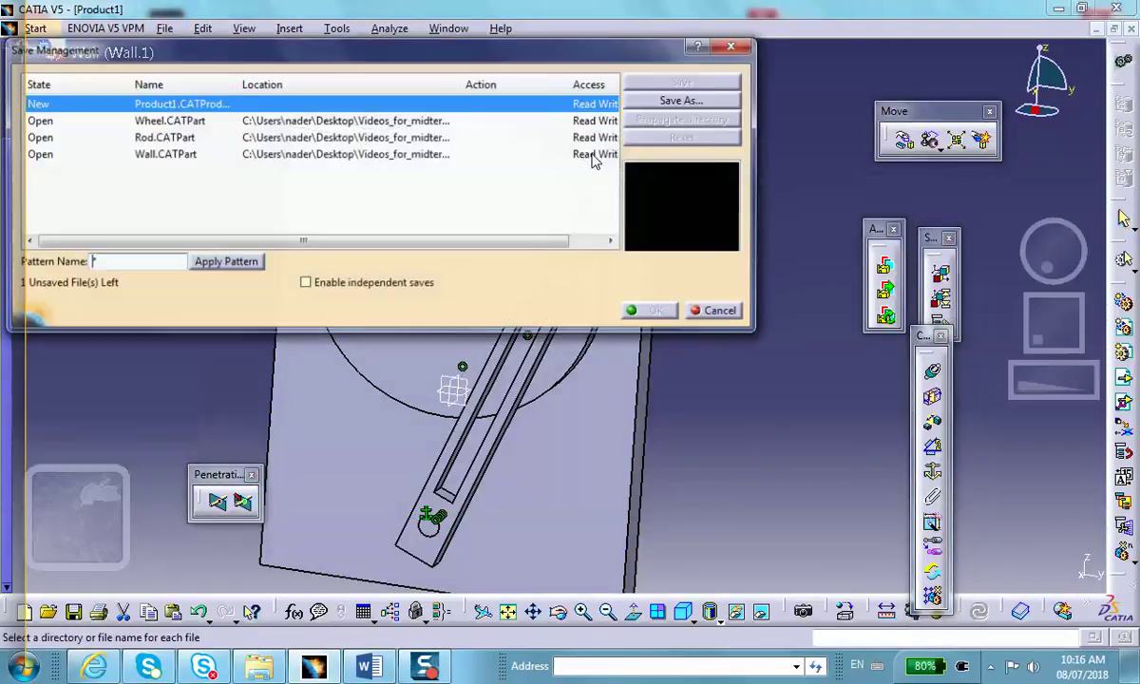
pyautogui.click(665, 100)
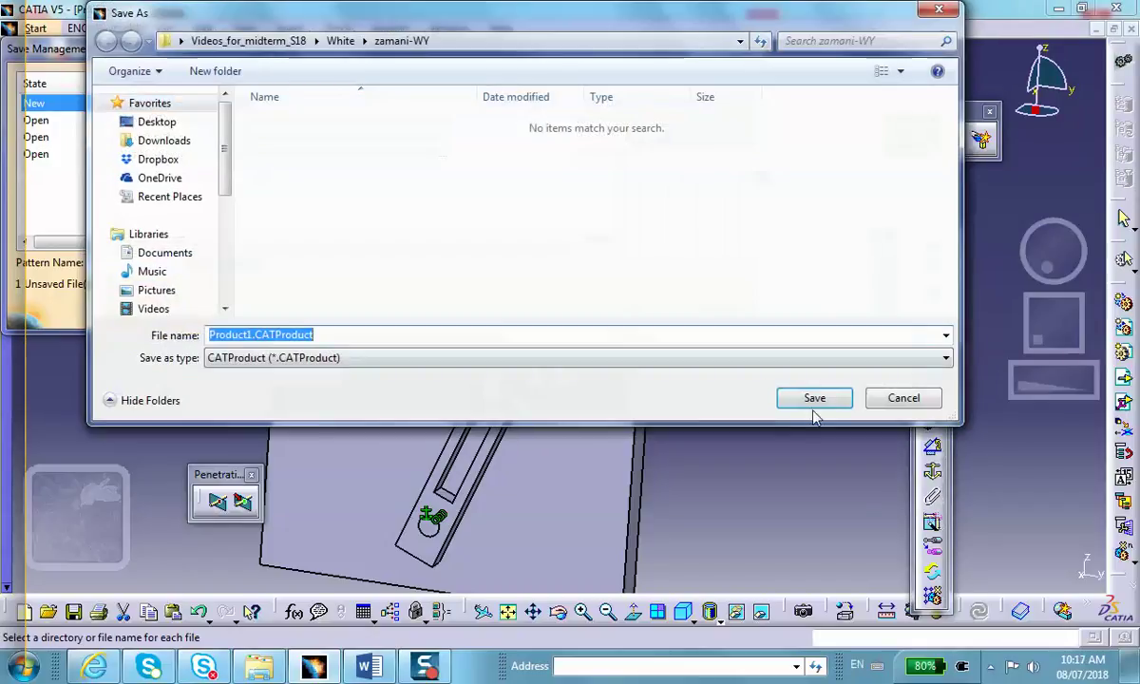
pyautogui.click(814, 398)
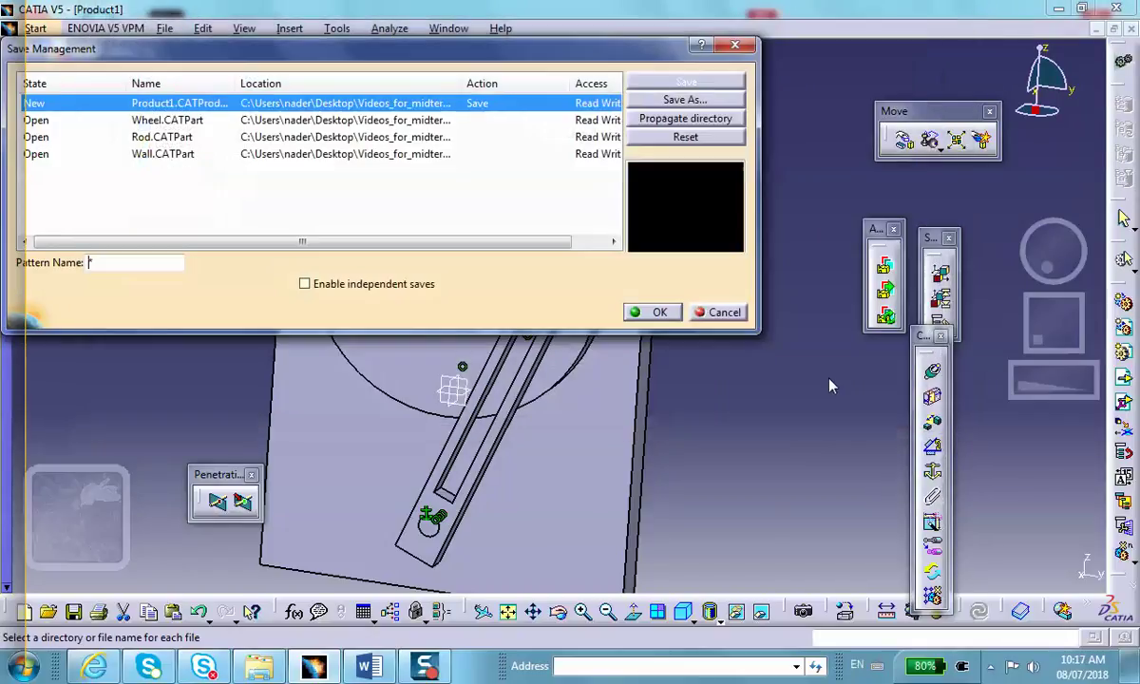
pyautogui.click(659, 312)
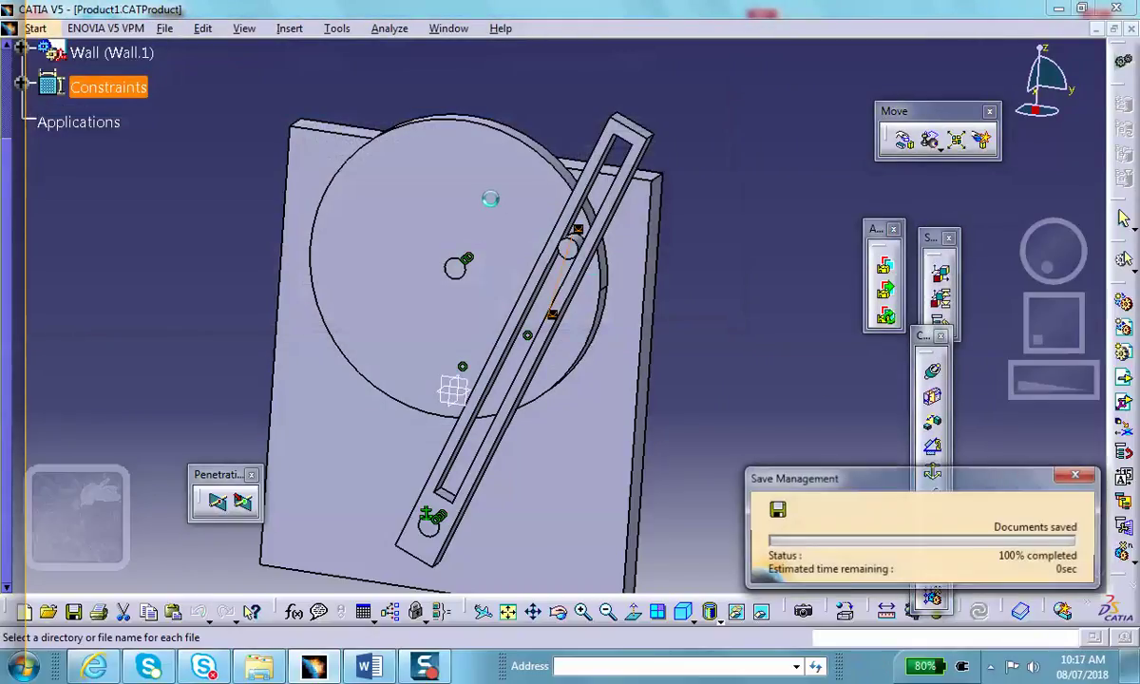
# Step: Switch the assembly to the DMU Kinematics workbench
pyautogui.moveTo(429, 277); pyautogui.dragTo(446, 203, button='middle')
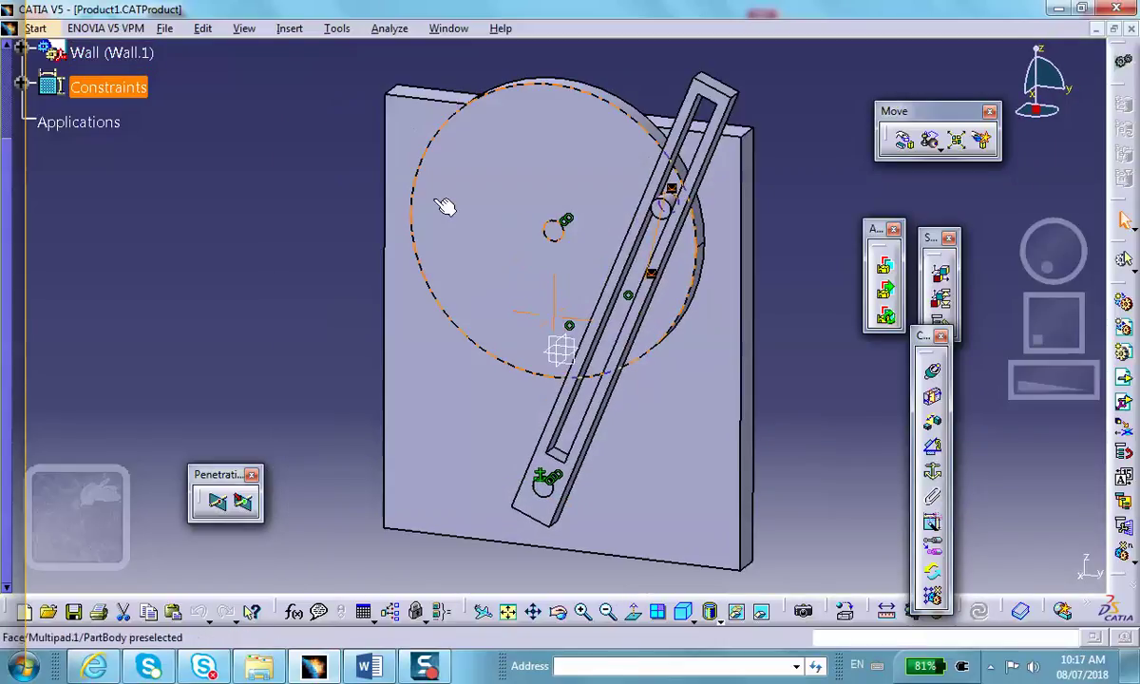
pyautogui.click(34, 28)
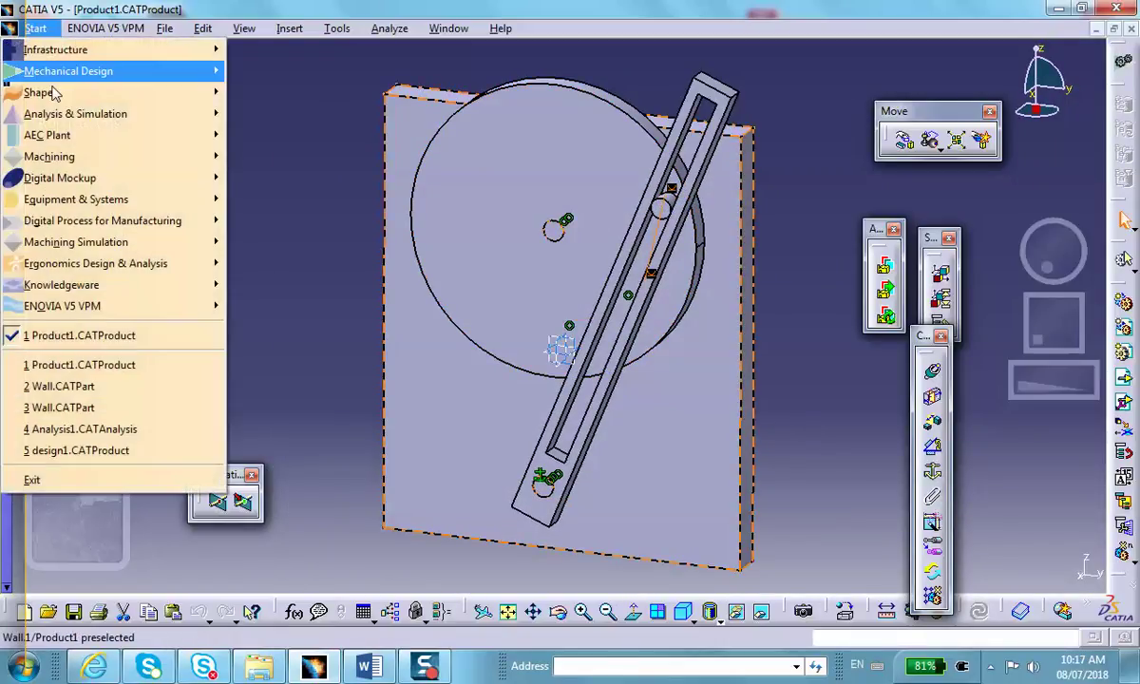
pyautogui.moveTo(183, 177)
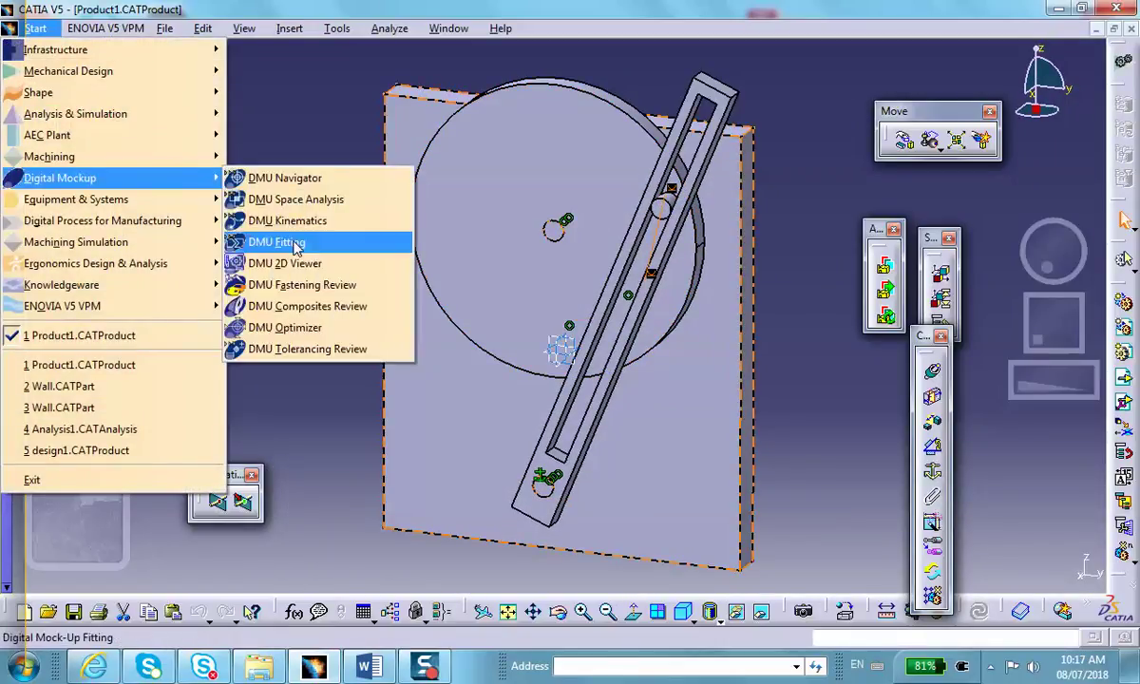
pyautogui.click(270, 222)
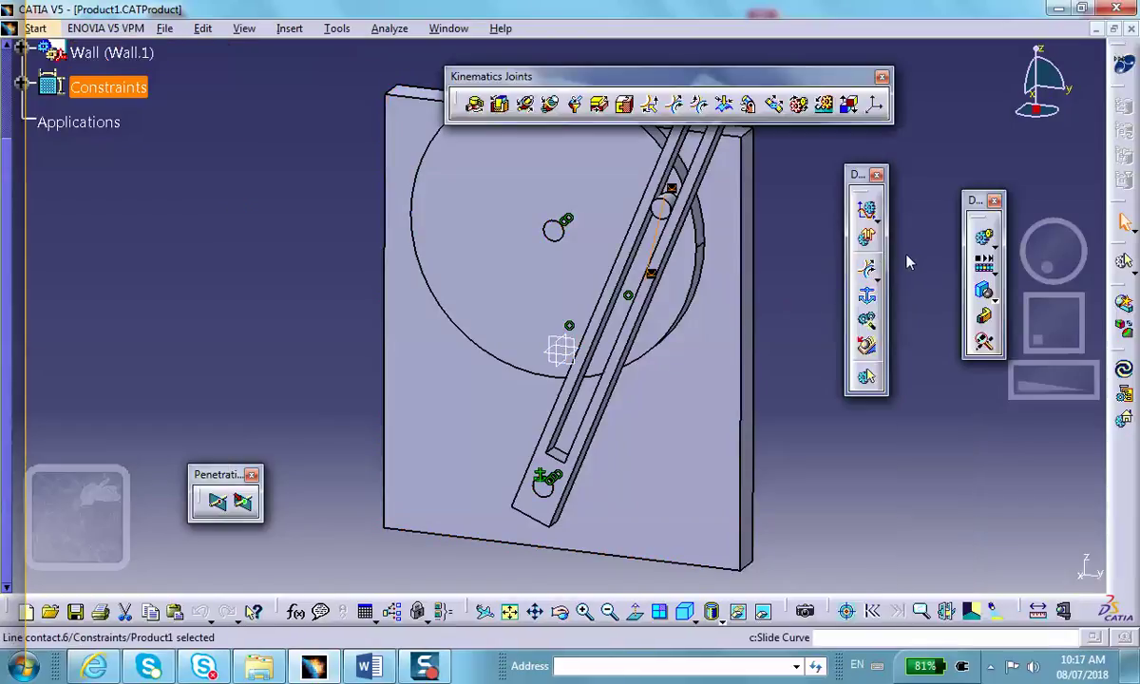
# Step: Convert the assembly constraints automatically into joints of a new mechanism, keeping the default mechanism name
pyautogui.click(866, 322)
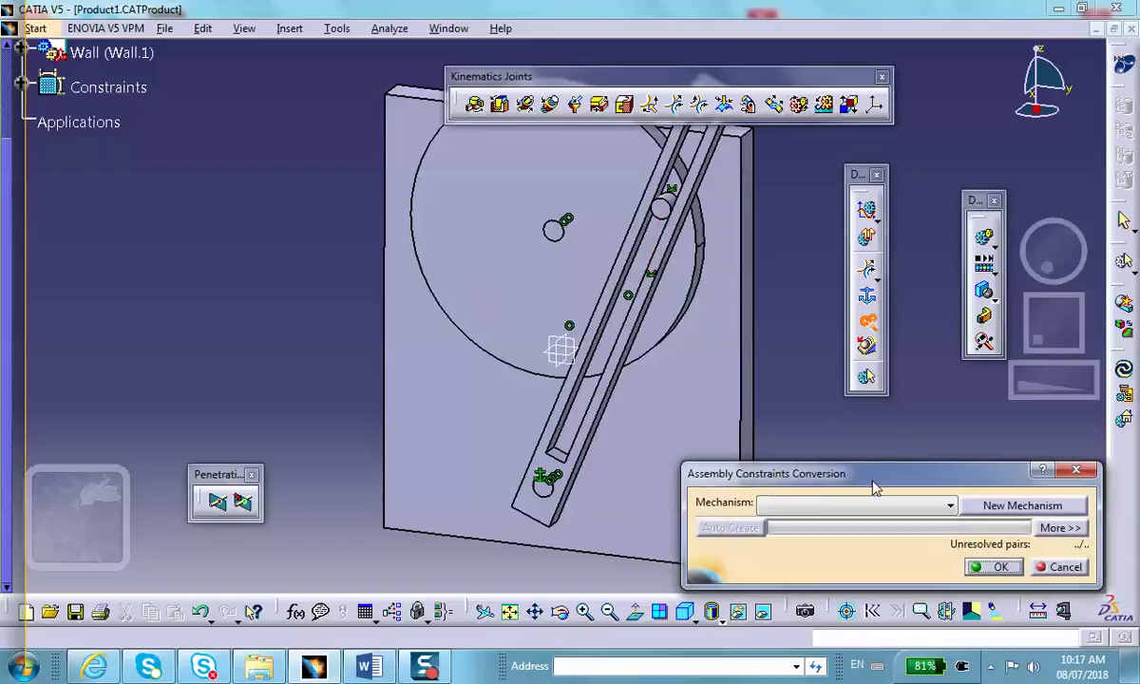
pyautogui.click(1023, 506)
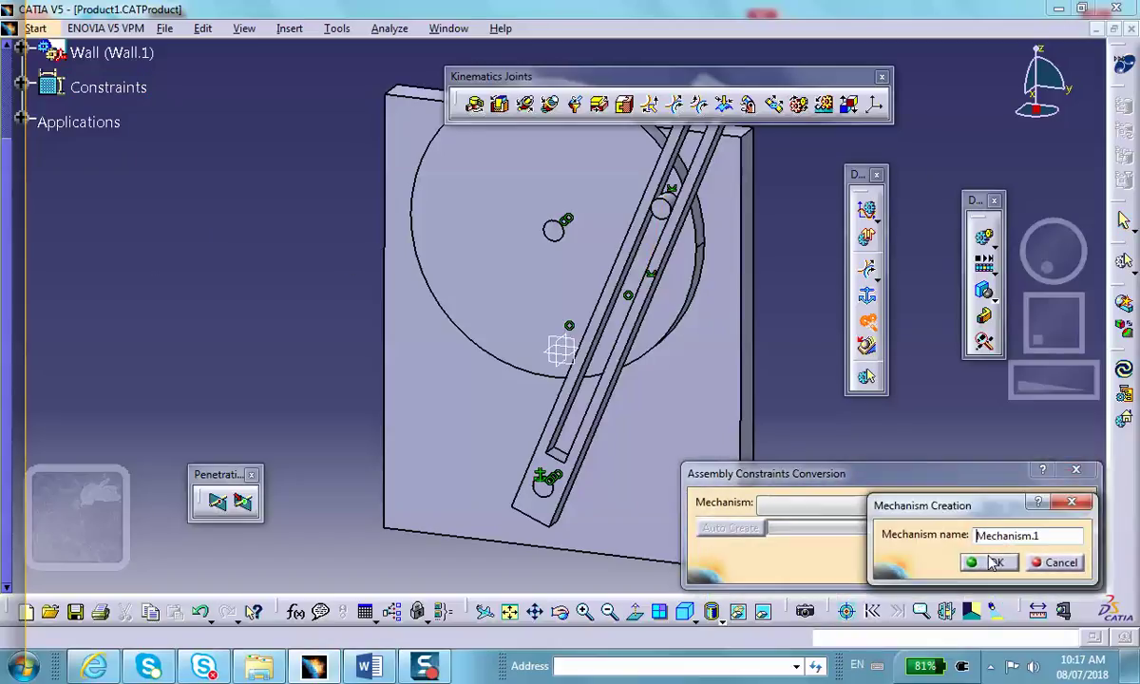
pyautogui.click(994, 564)
pyautogui.click(730, 527)
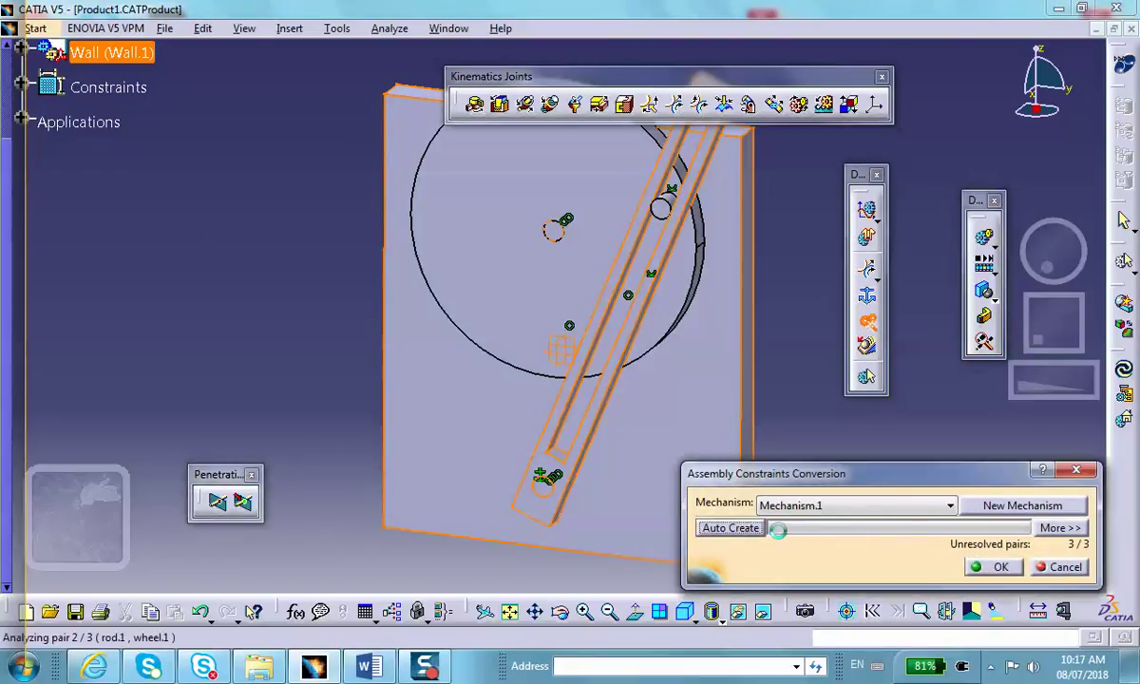
pyautogui.click(998, 568)
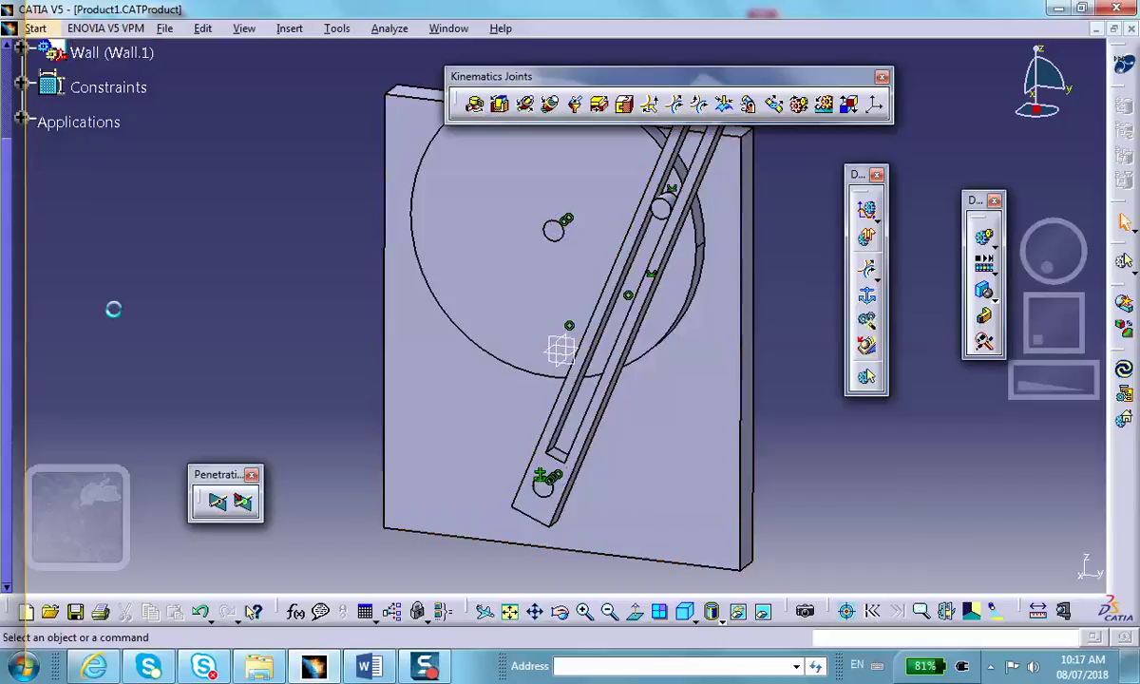
# Step: Expand the specification tree under Applications down to the new mechanism's list of joints
pyautogui.click(21, 121)
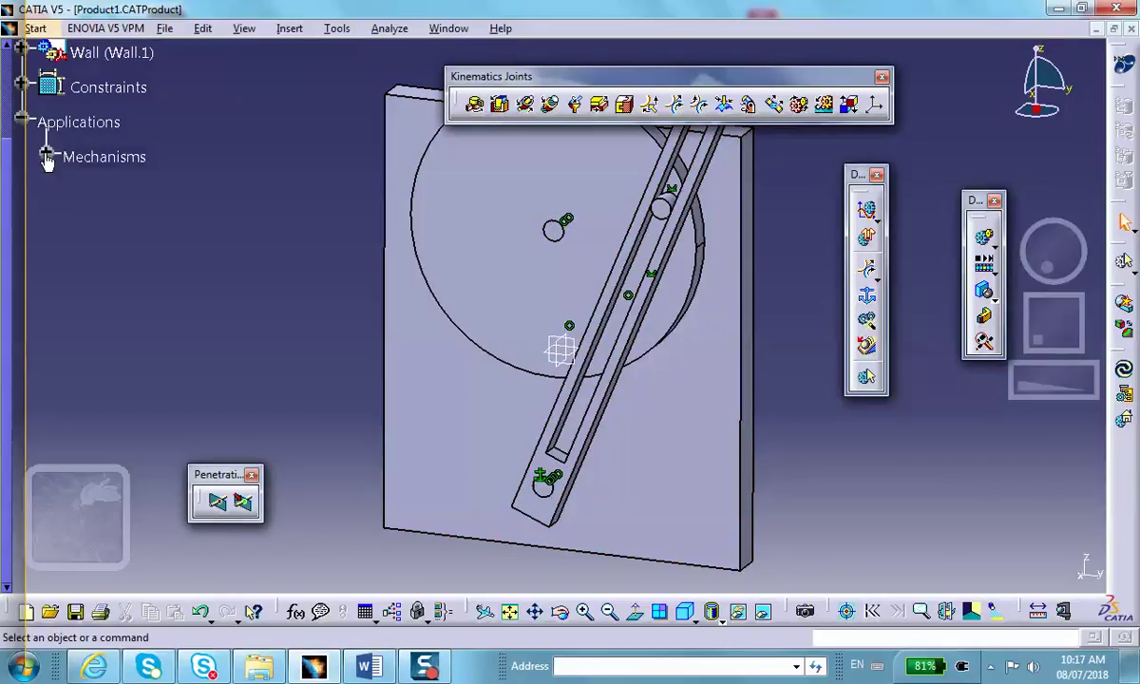
pyautogui.click(46, 155)
pyautogui.click(68, 187)
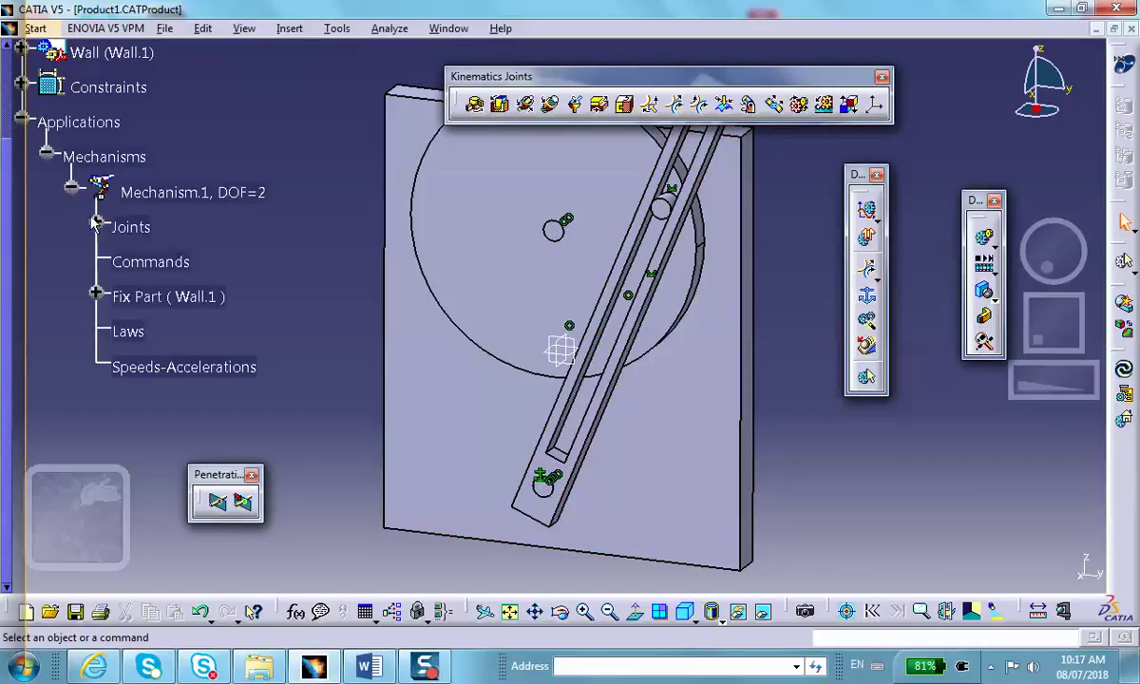
pyautogui.click(96, 221)
pyautogui.moveTo(335, 365); pyautogui.dragTo(356, 380, button='middle')
pyautogui.scroll(-3, 353, 380)
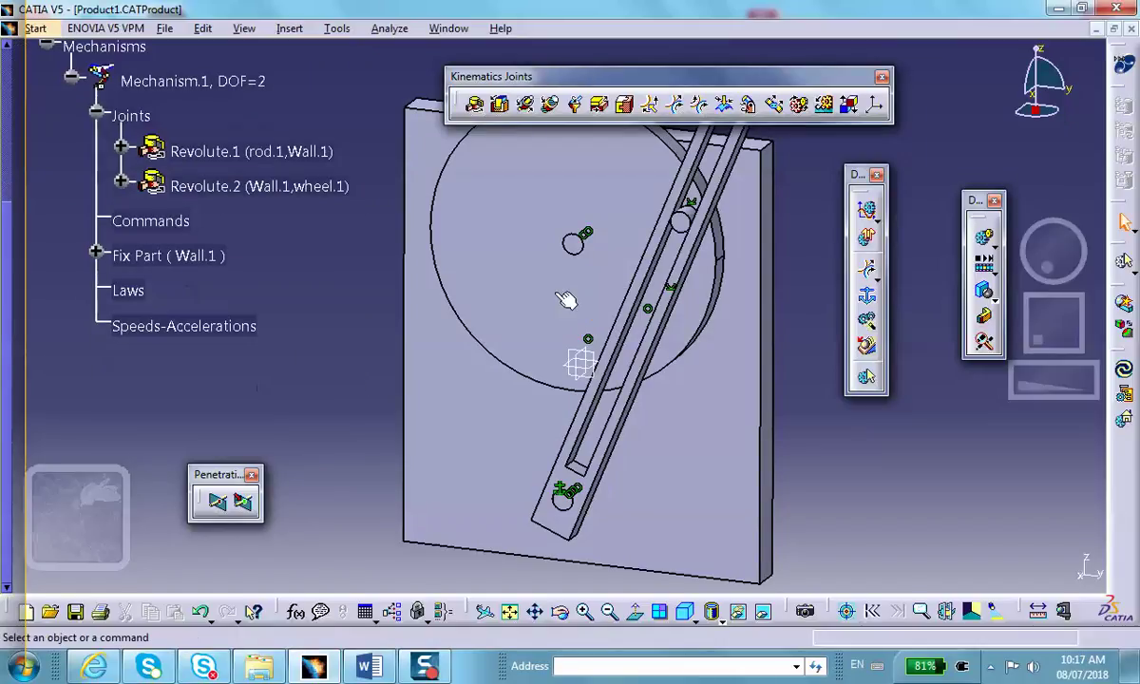
# Step: Create a Slide Curve joint between the circular end edge of the wheel's pin and the straight front edge of the rod's slot
pyautogui.click(675, 102)
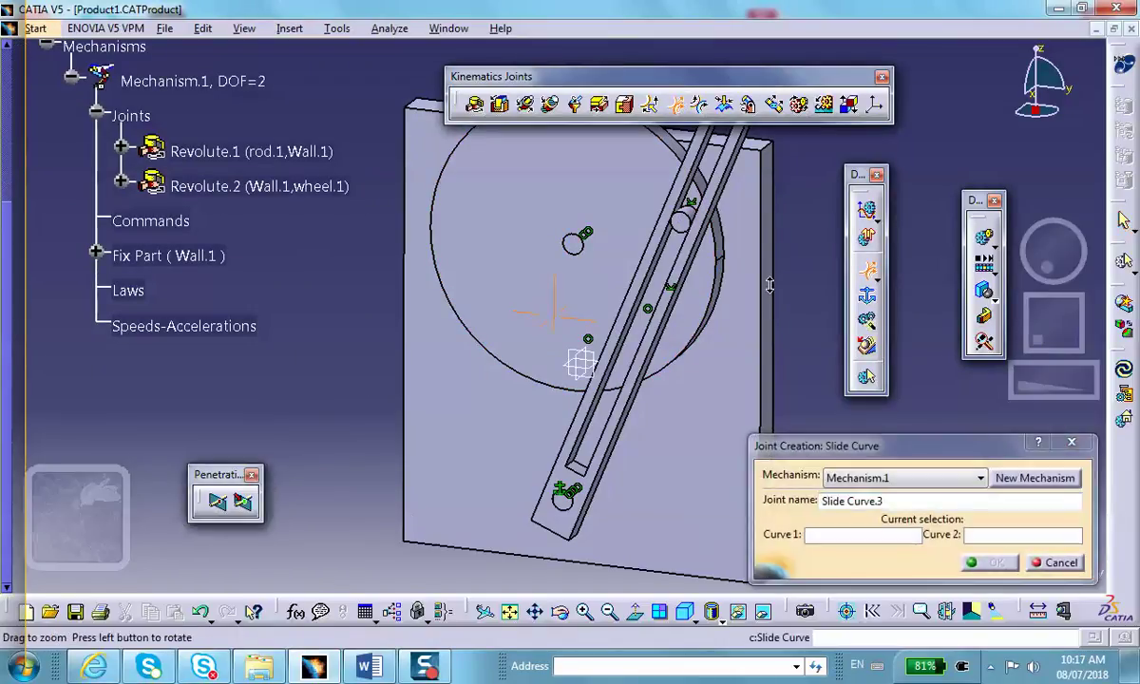
pyautogui.moveTo(729, 277); pyautogui.dragTo(680, 379, button='middle')
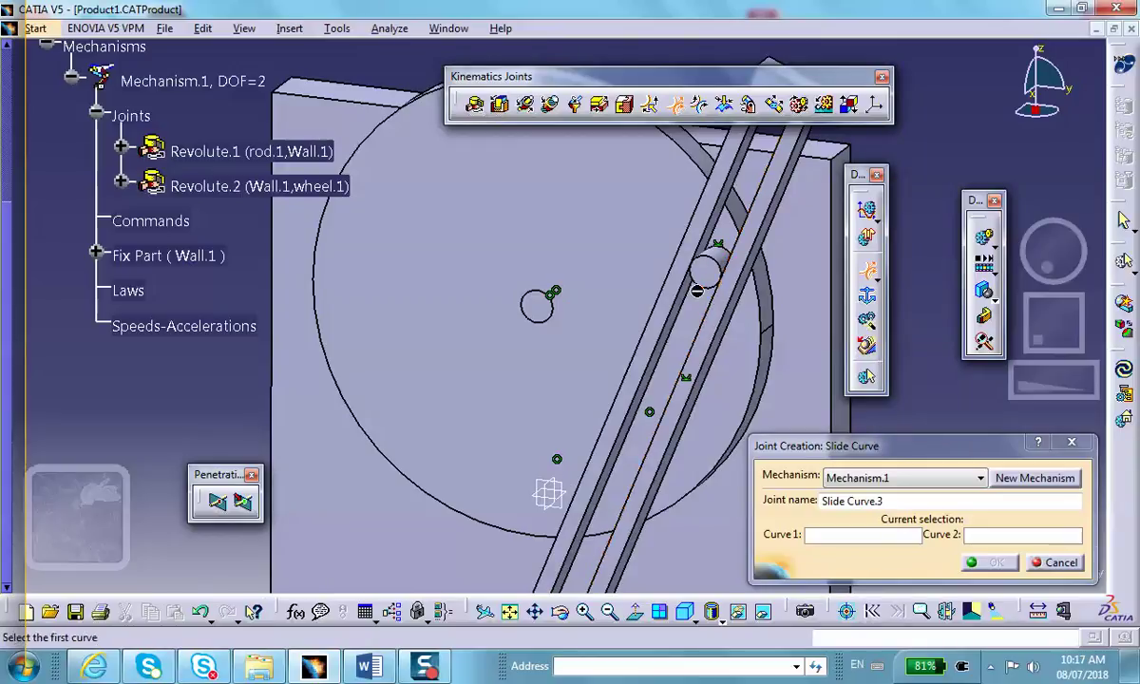
pyautogui.click(701, 283)
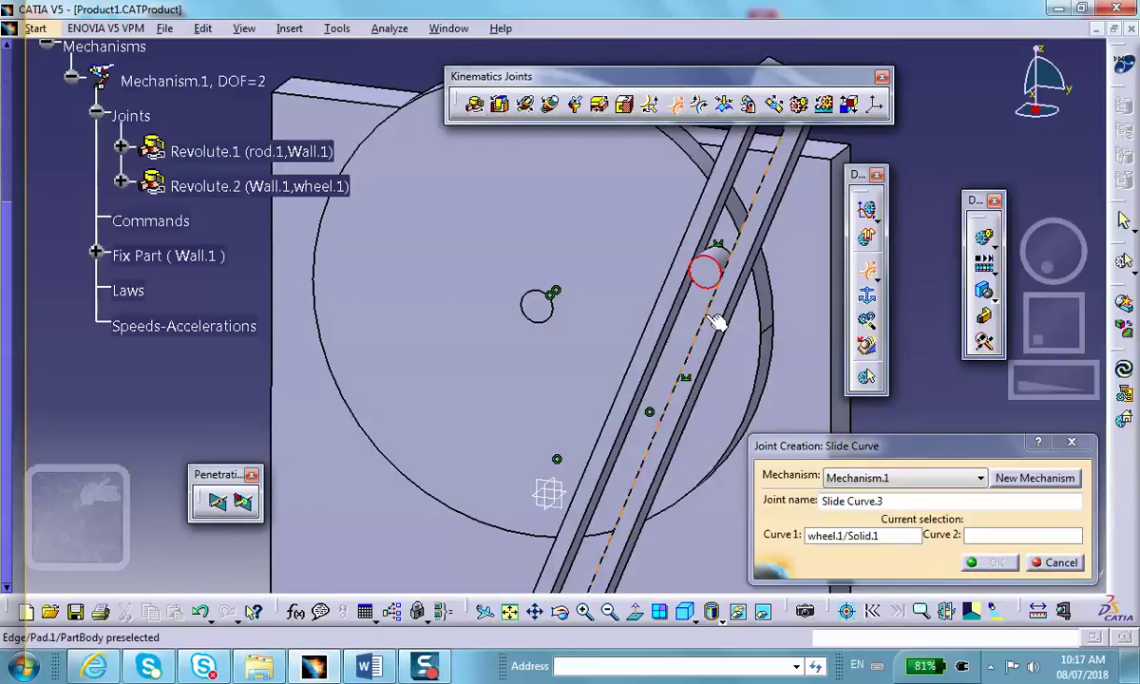
pyautogui.click(703, 317)
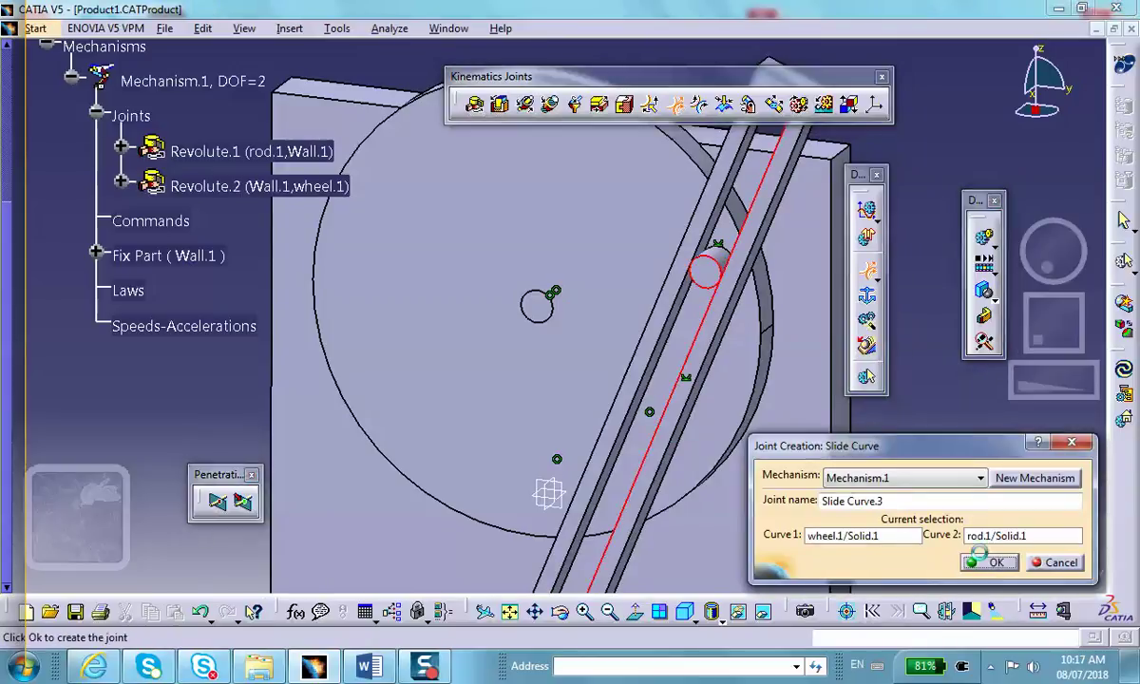
pyautogui.click(993, 563)
# Step: Make the revolute joint between the wall and the wheel angle driven, with a lower limit of 0 degrees
pyautogui.moveTo(499, 275); pyautogui.dragTo(496, 328, button='middle')
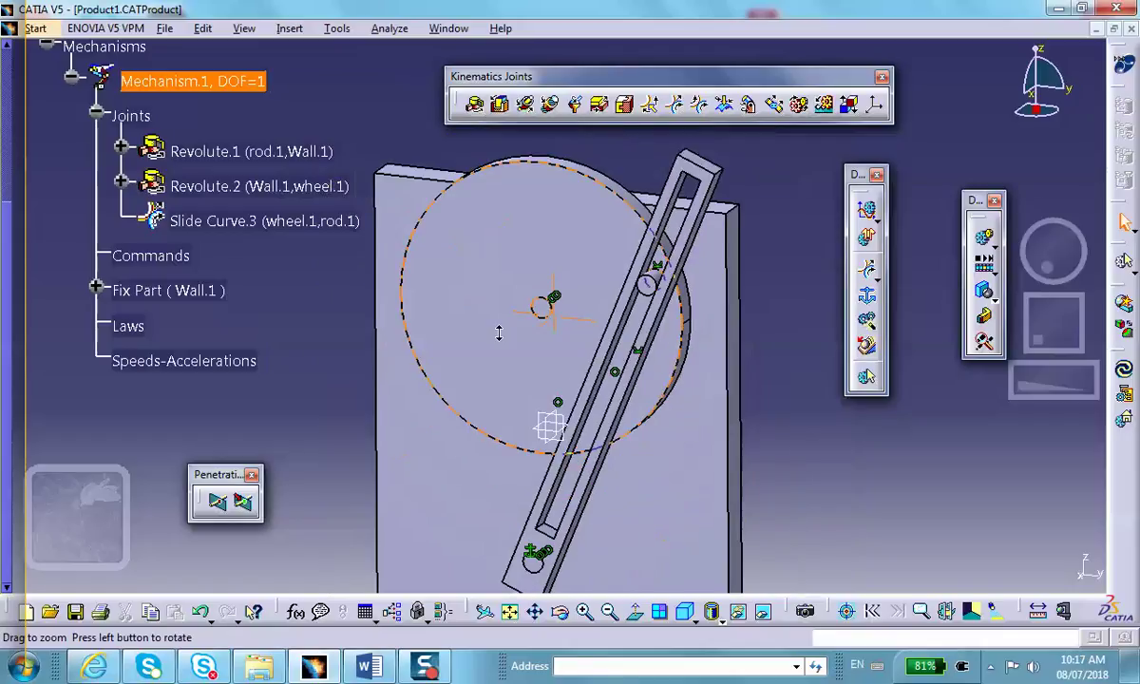
pyautogui.scroll(-1, 285, 190)
pyautogui.scroll(2, 224, 100)
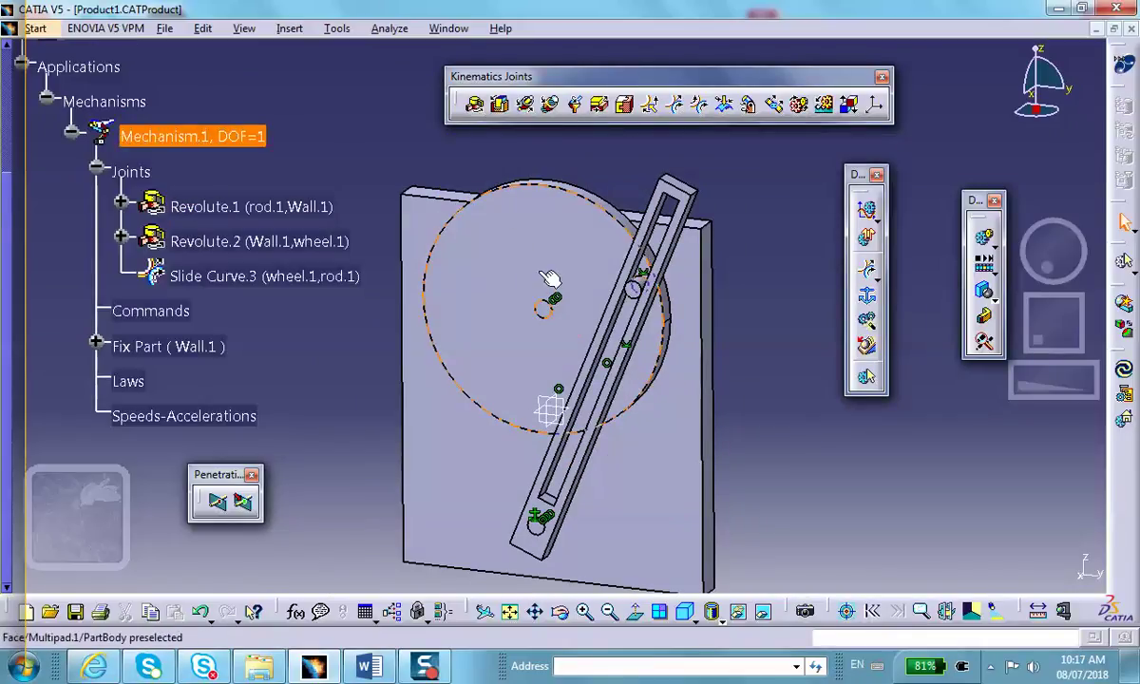
pyautogui.doubleClick(264, 246)
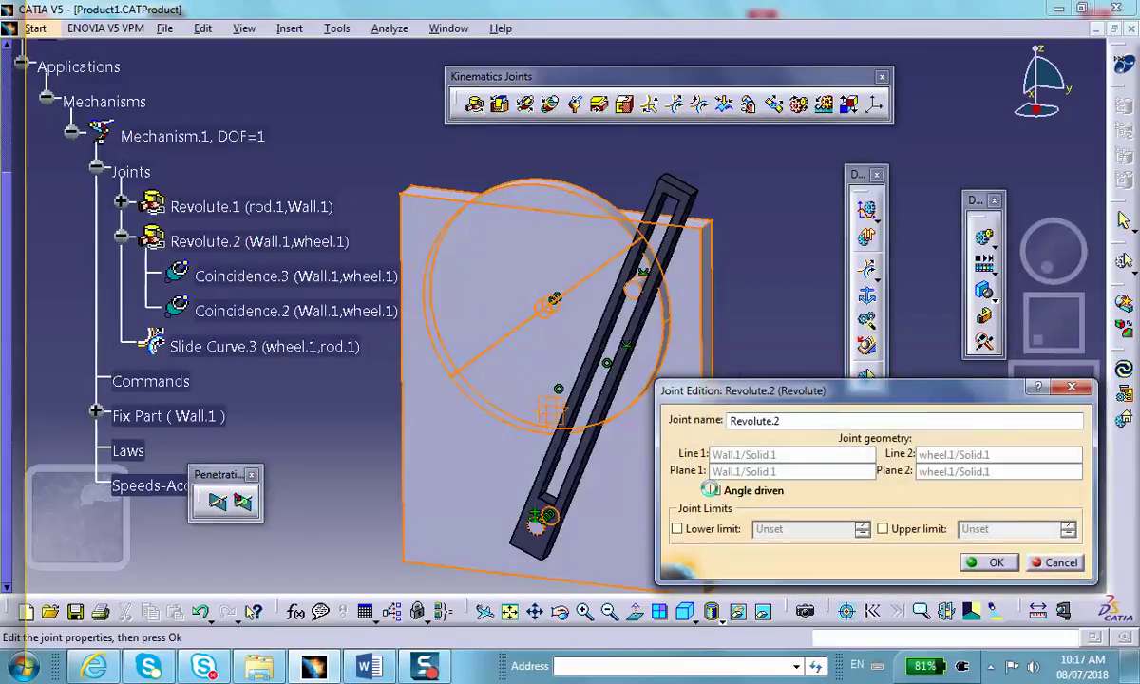
pyautogui.click(711, 490)
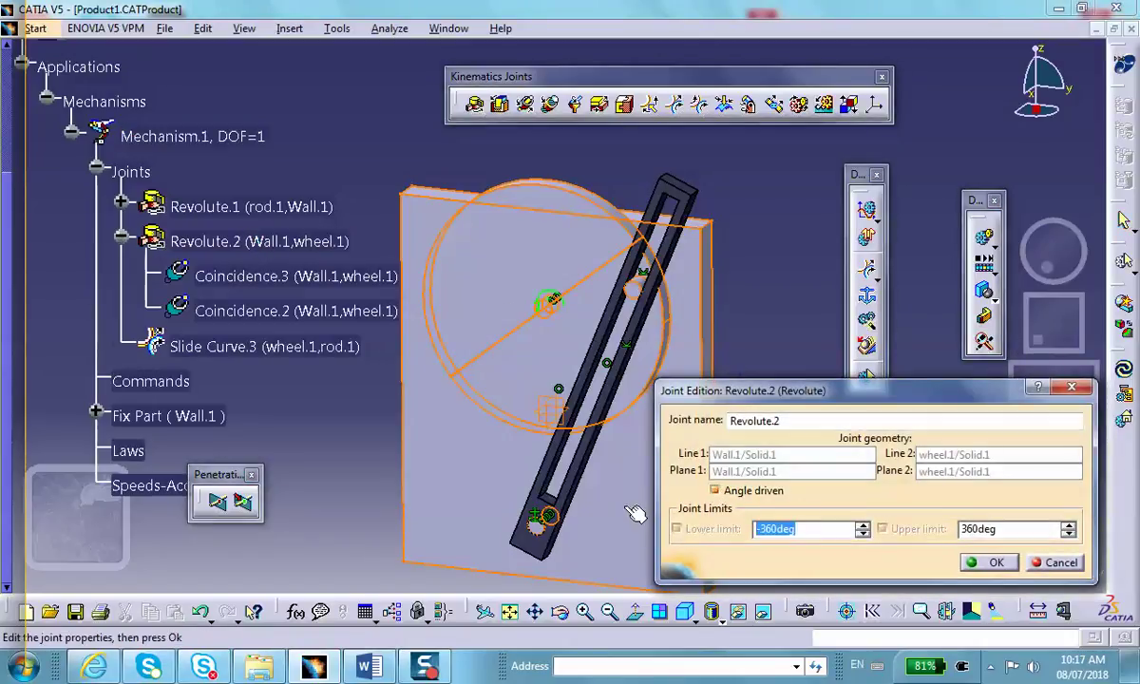
pyautogui.write('0')
pyautogui.press('Return')
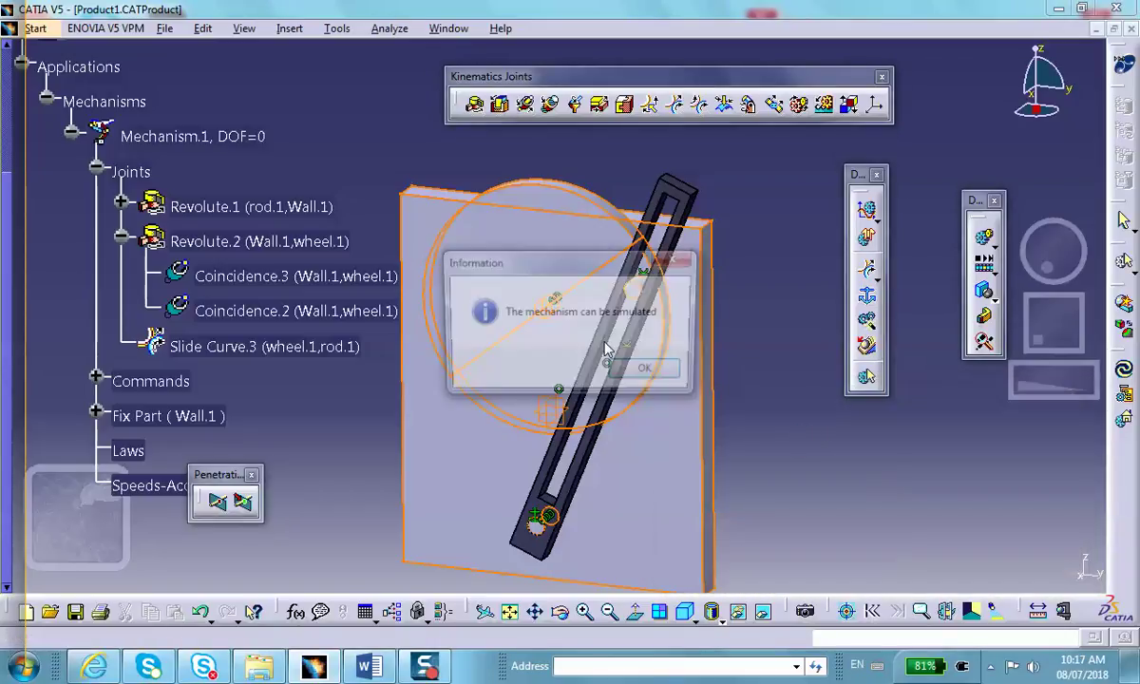
pyautogui.click(649, 374)
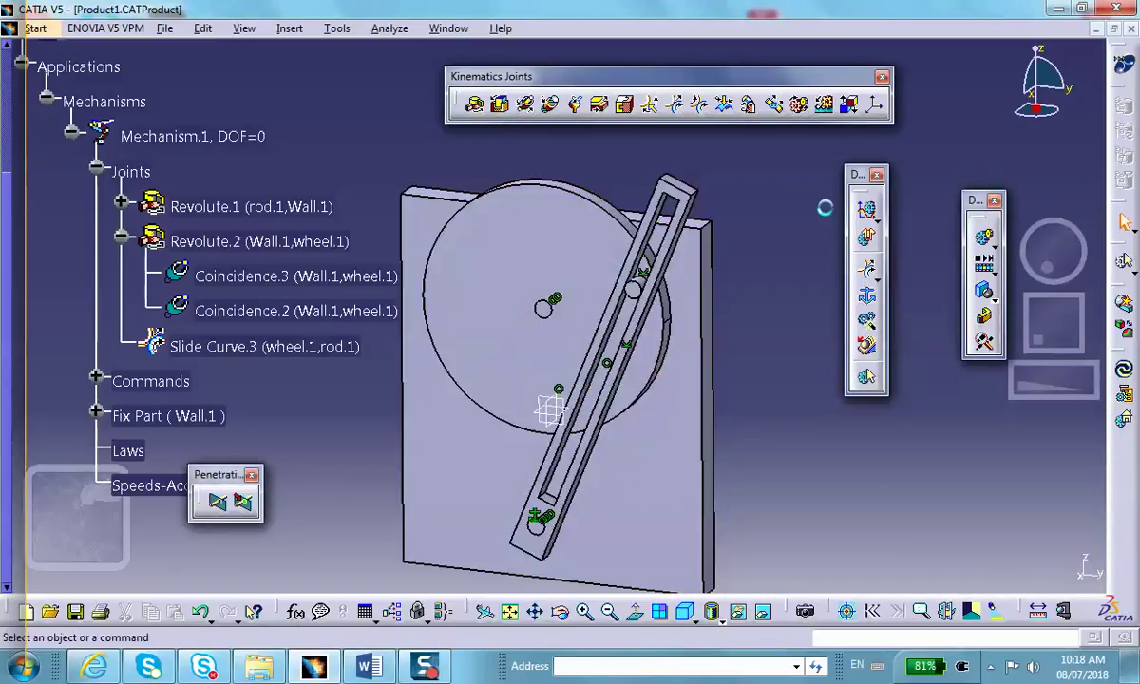
# Step: Preview the mechanism's motion by running its angle command through the range in a simulation with commands
pyautogui.click(878, 215)
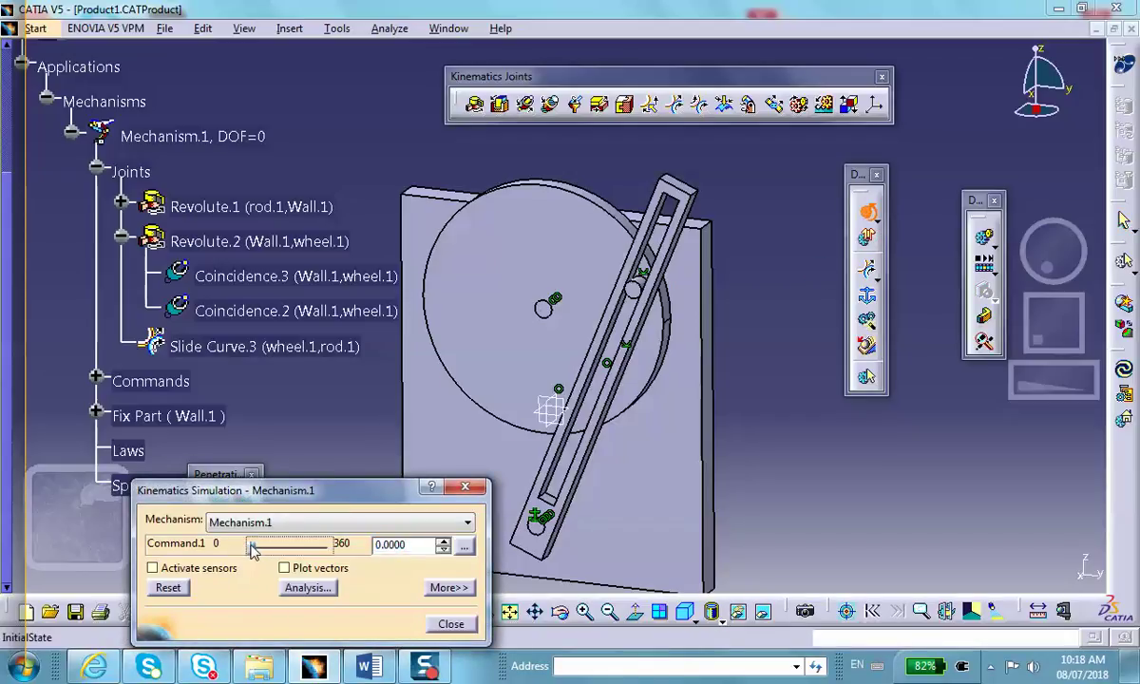
pyautogui.moveTo(251, 551); pyautogui.dragTo(176, 542)
pyautogui.click(449, 624)
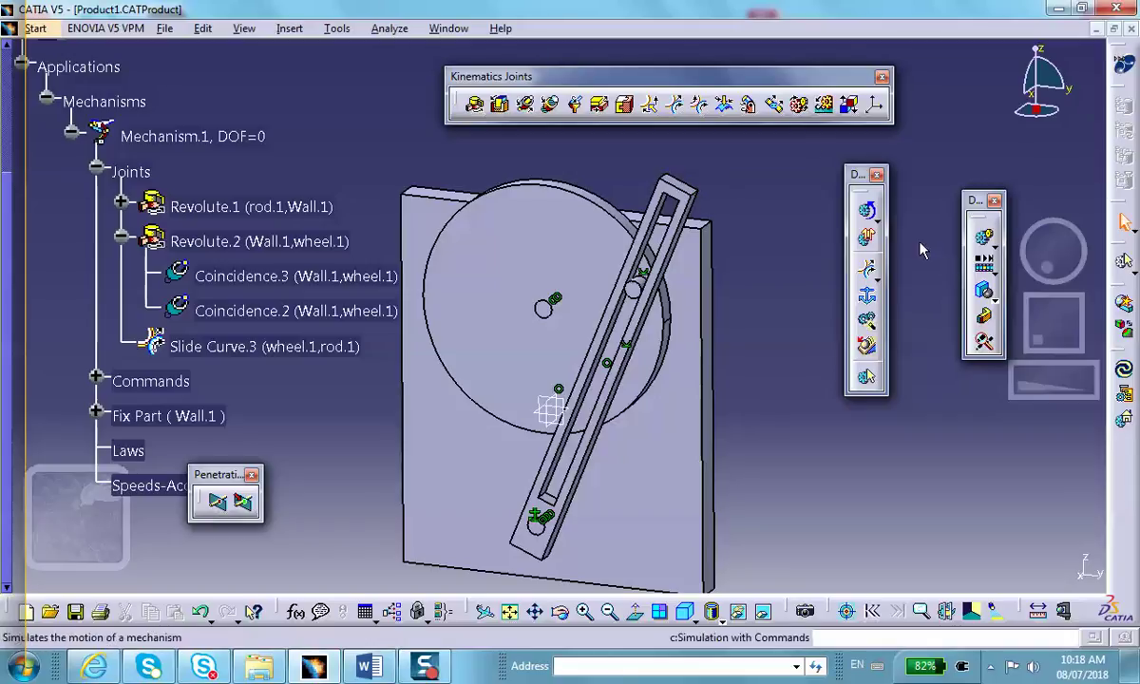
# Step: Add a speed and acceleration sensor with the wall as reference product and the rod's upper corner vertex as the measured point
pyautogui.click(868, 351)
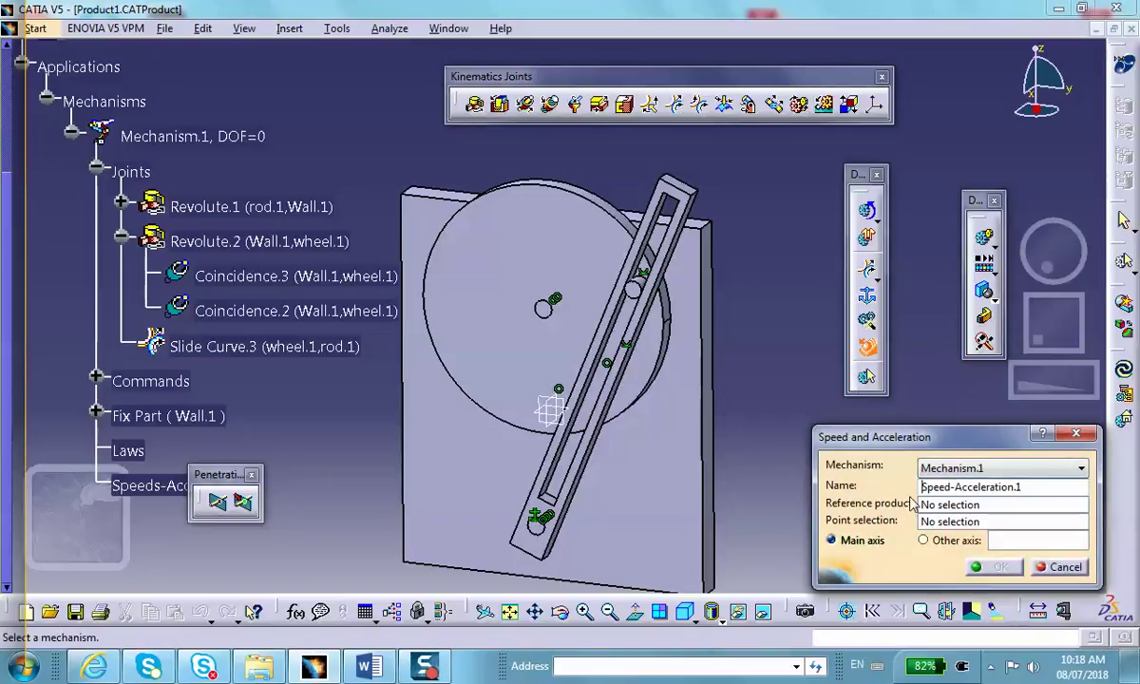
pyautogui.click(938, 508)
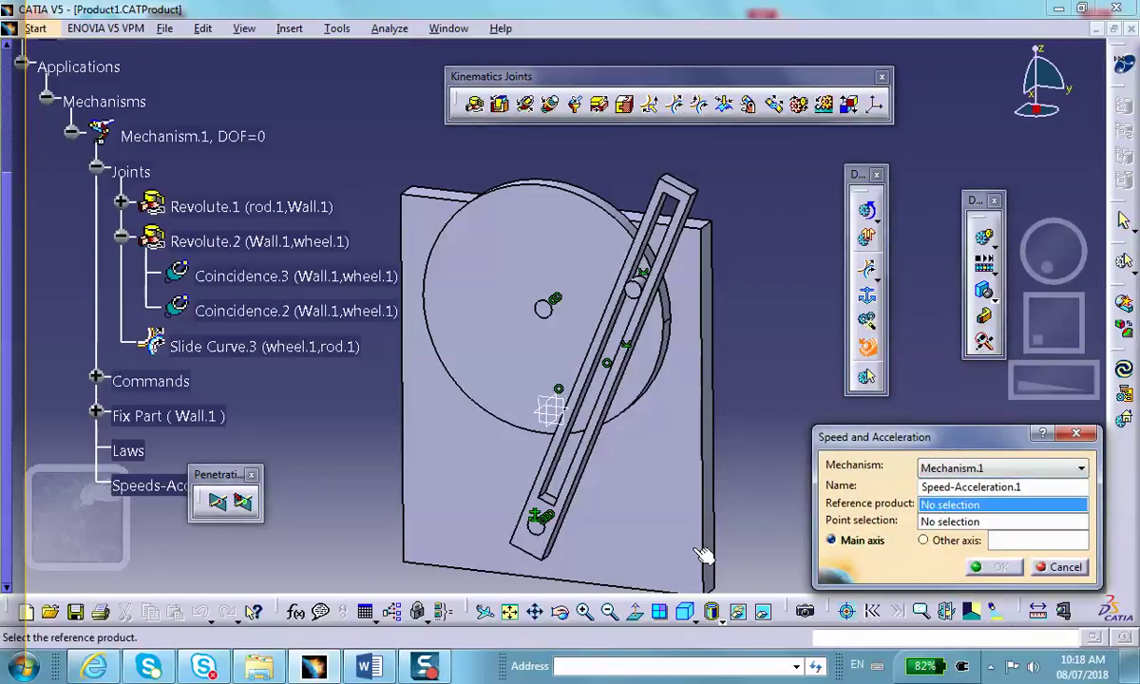
pyautogui.click(656, 543)
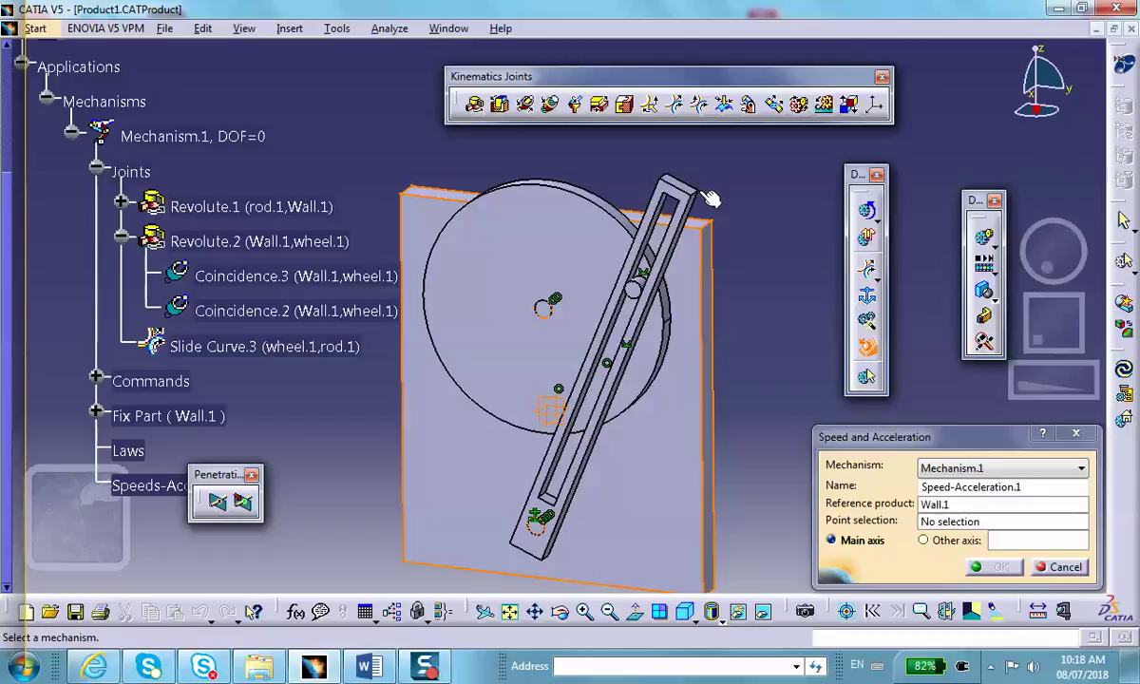
pyautogui.click(958, 522)
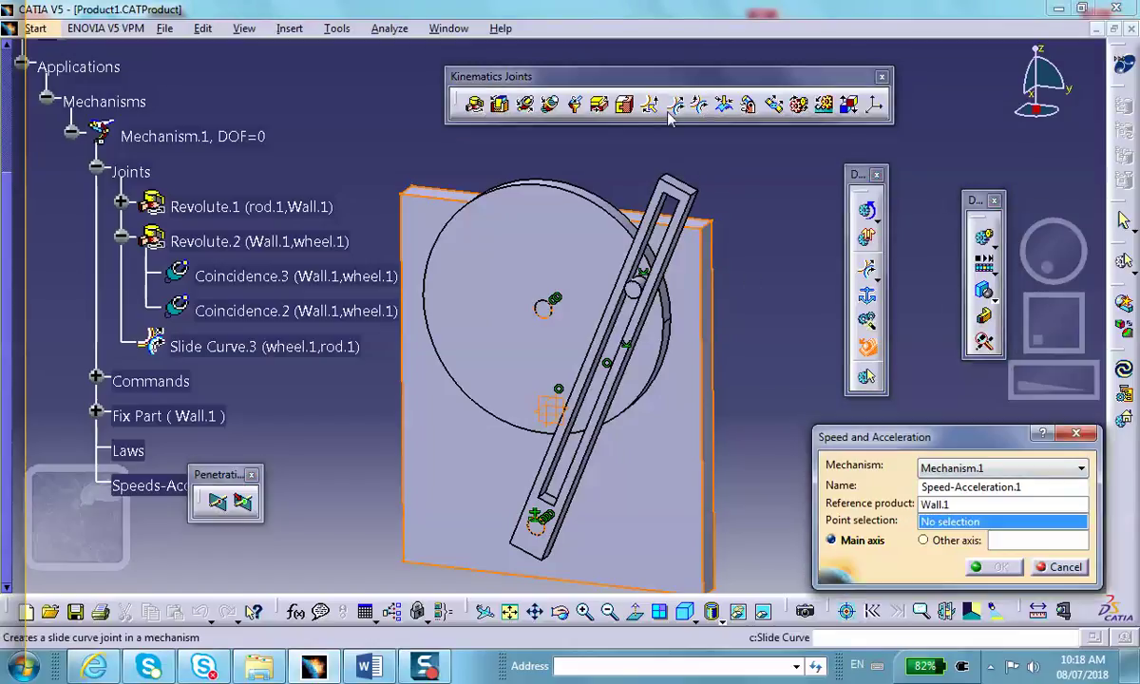
pyautogui.click(705, 196)
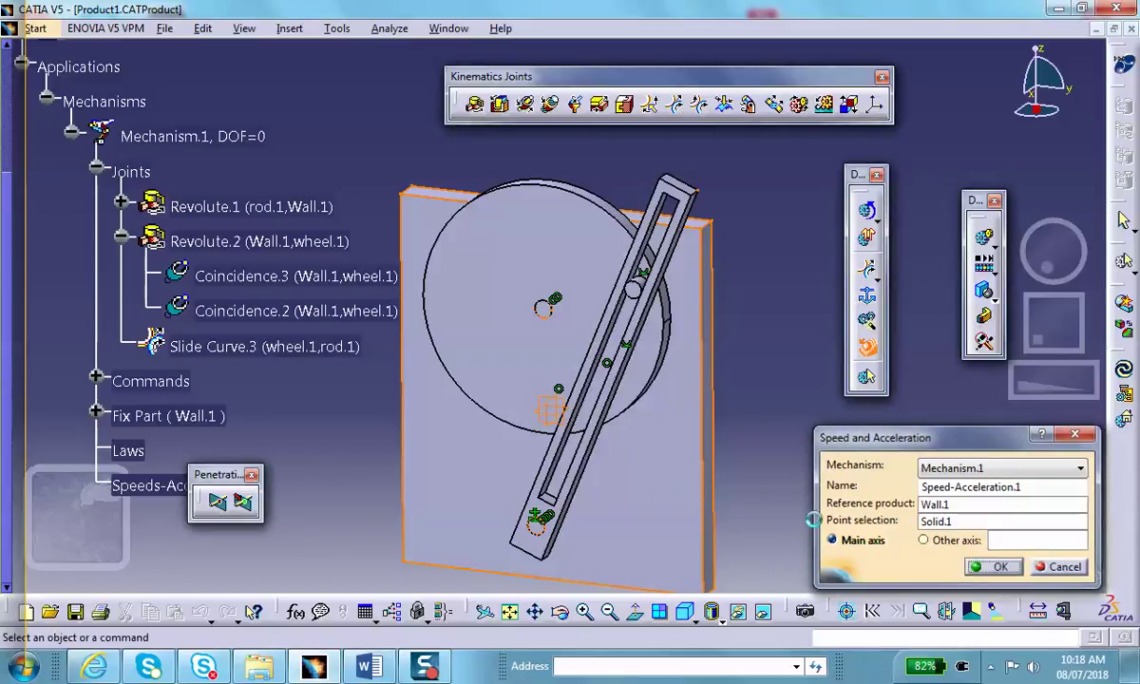
pyautogui.click(1000, 567)
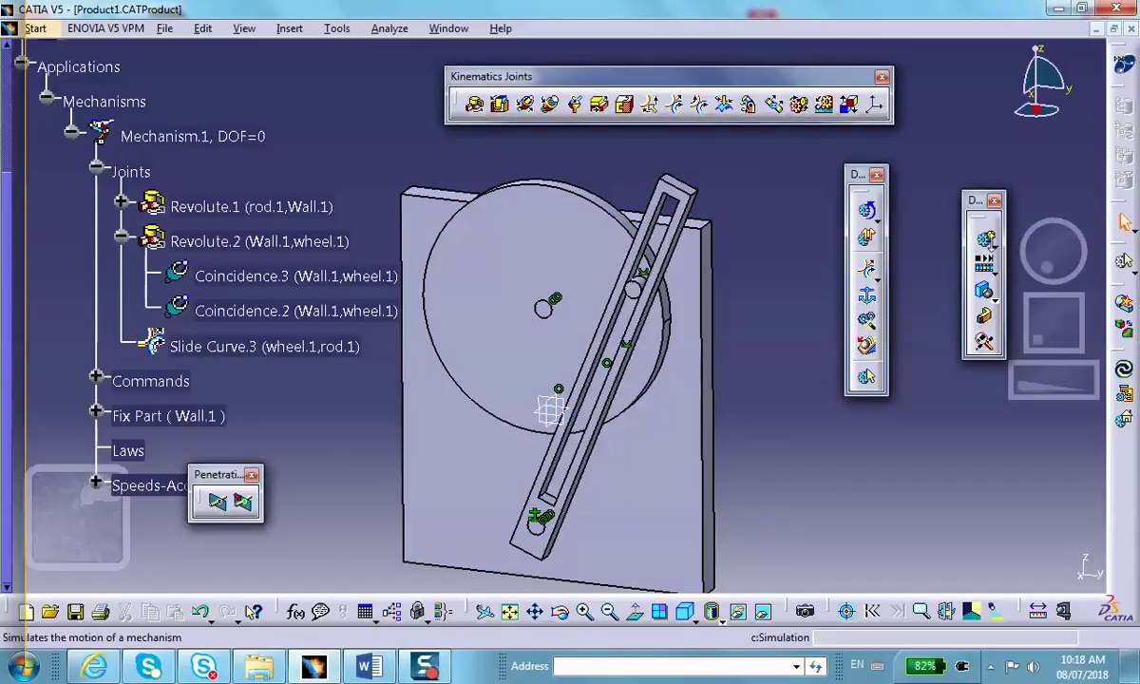
# Step: Create a simulation of Mechanism.1, insert a position with the angle command at 360, and rewind to the start
pyautogui.moveTo(631, 249); pyautogui.dragTo(515, 277, button='middle')
pyautogui.scroll(-2, 323, 245)
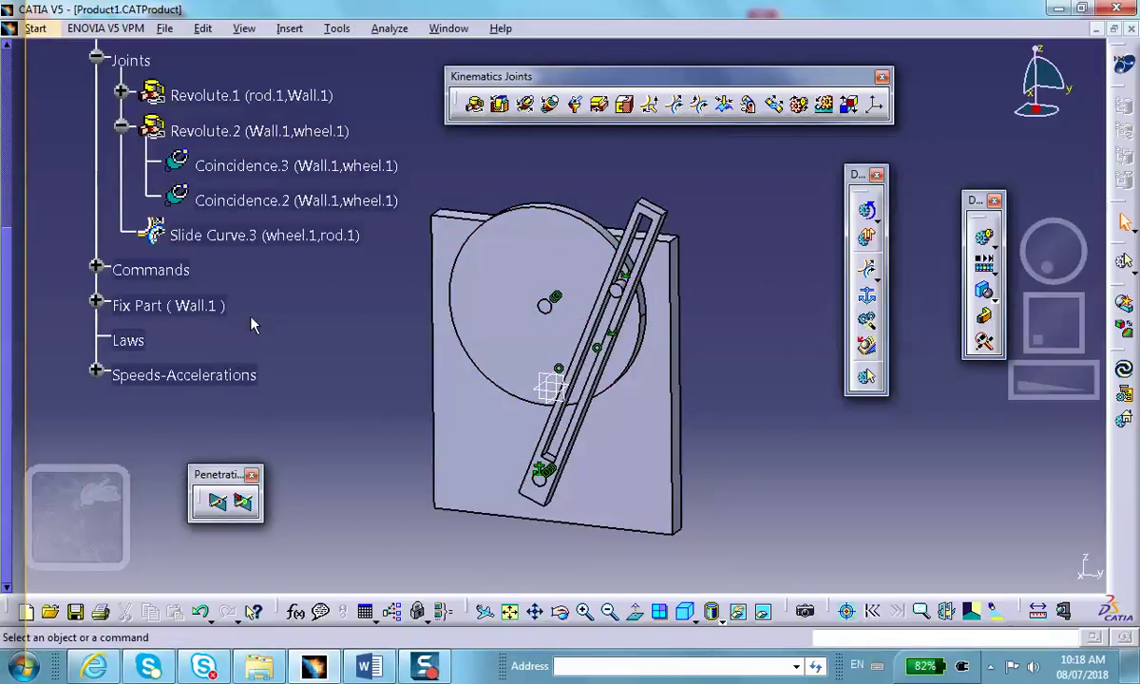
pyautogui.click(987, 239)
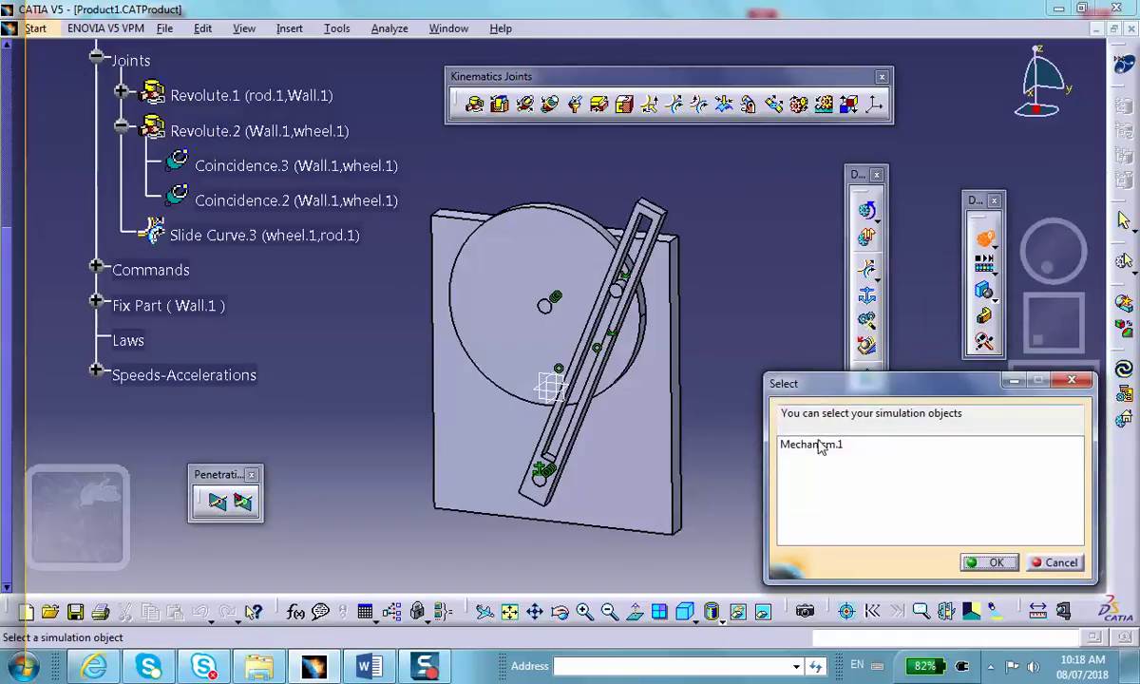
pyautogui.click(822, 446)
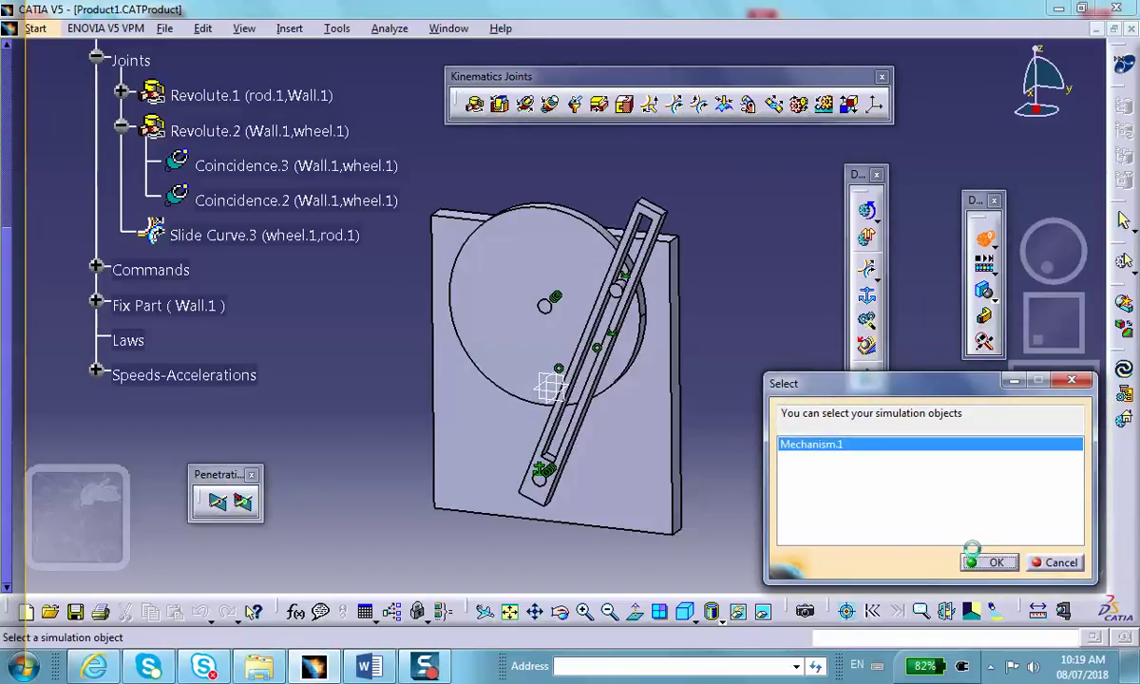
pyautogui.click(973, 557)
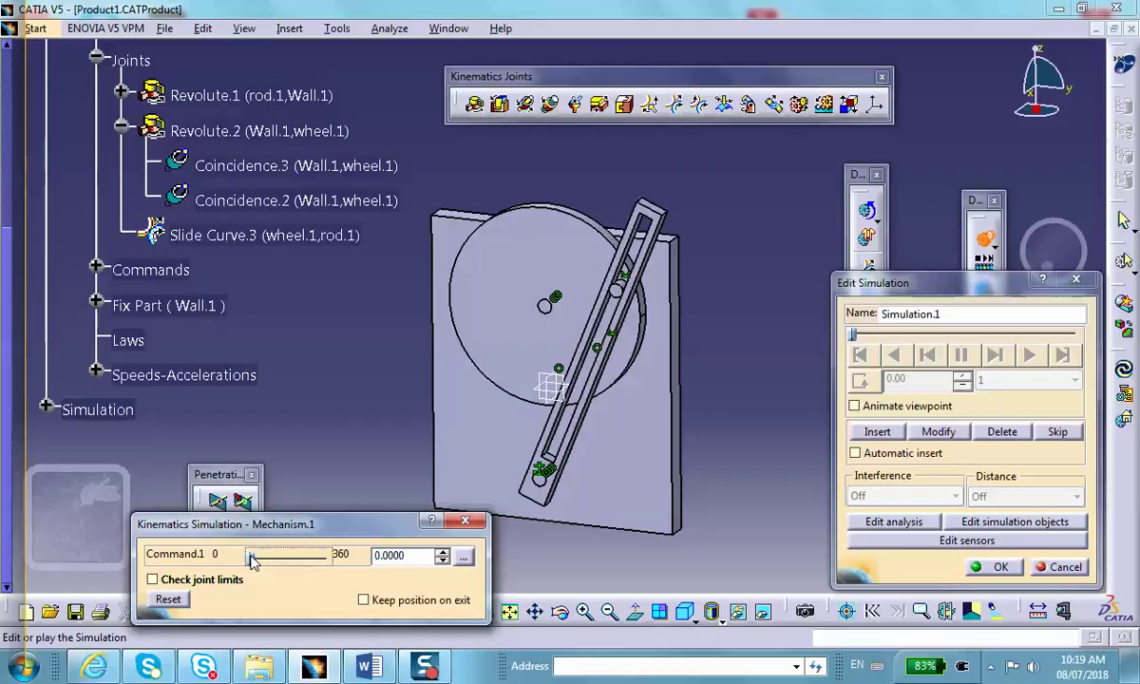
pyautogui.moveTo(254, 561); pyautogui.dragTo(340, 567)
pyautogui.click(858, 431)
pyautogui.click(858, 354)
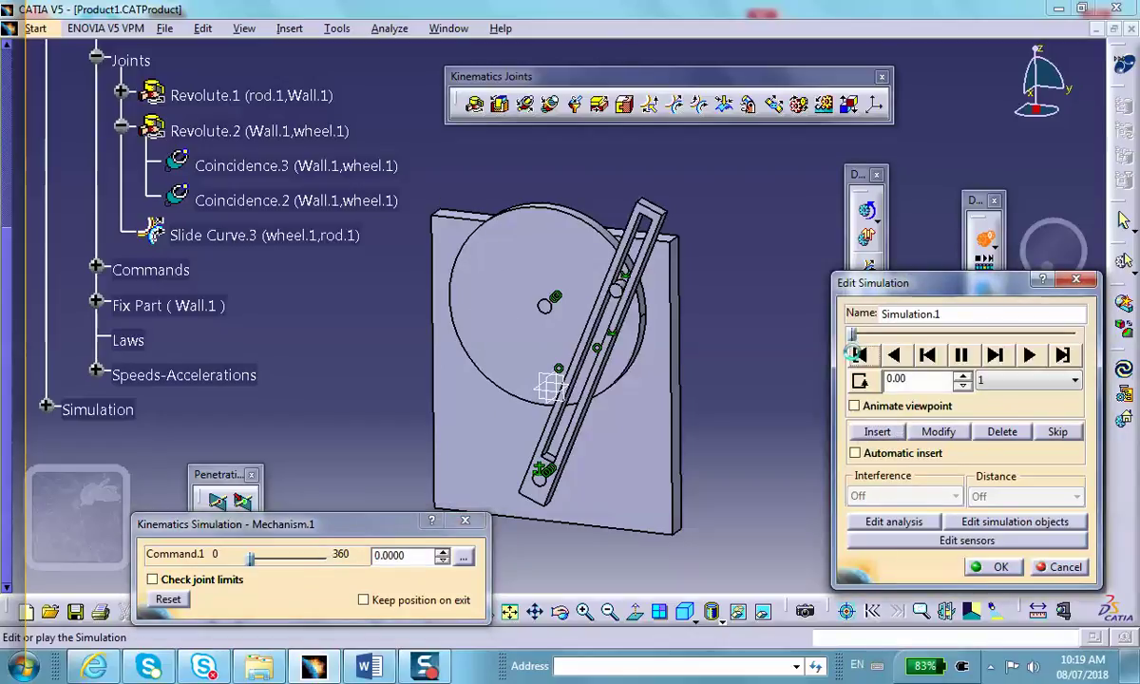
# Step: Set the simulation's interpolation step to 0.01, change its loop mode, play it, and accept it rewound to the start
pyautogui.click(1057, 381)
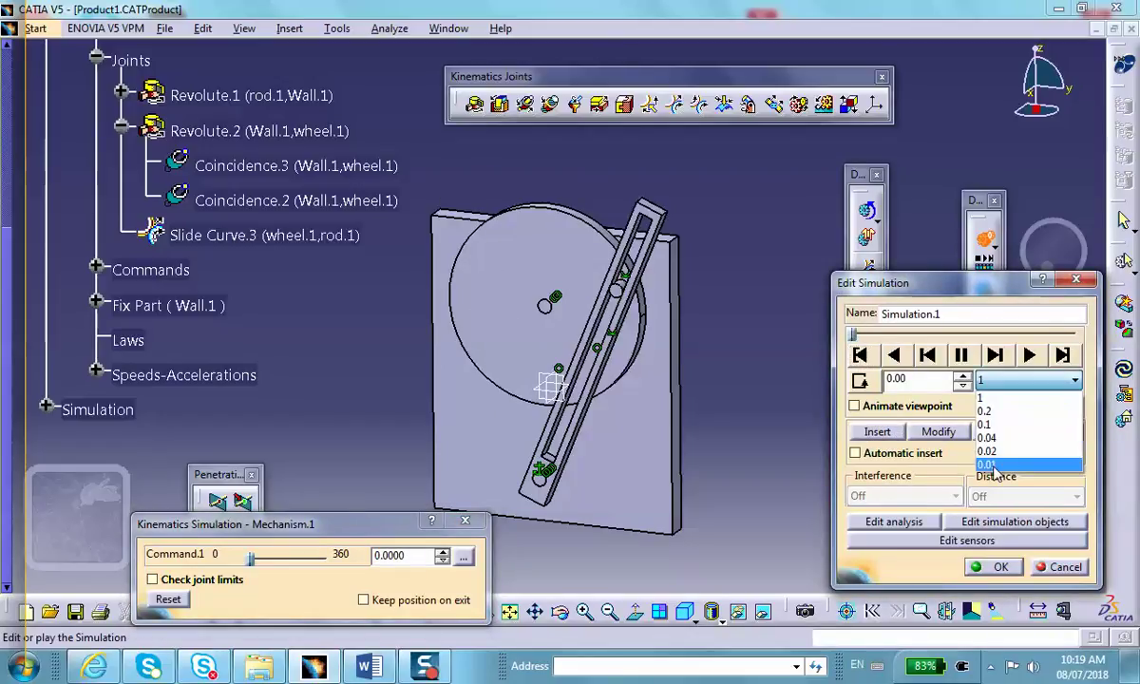
pyautogui.click(992, 443)
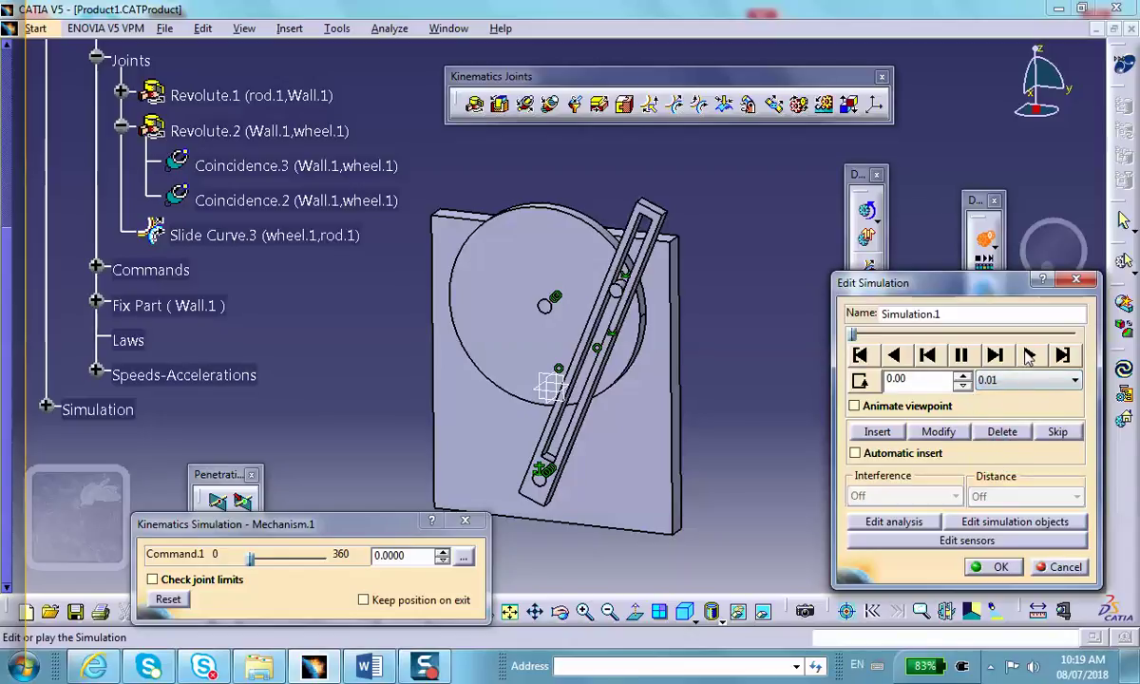
pyautogui.click(859, 380)
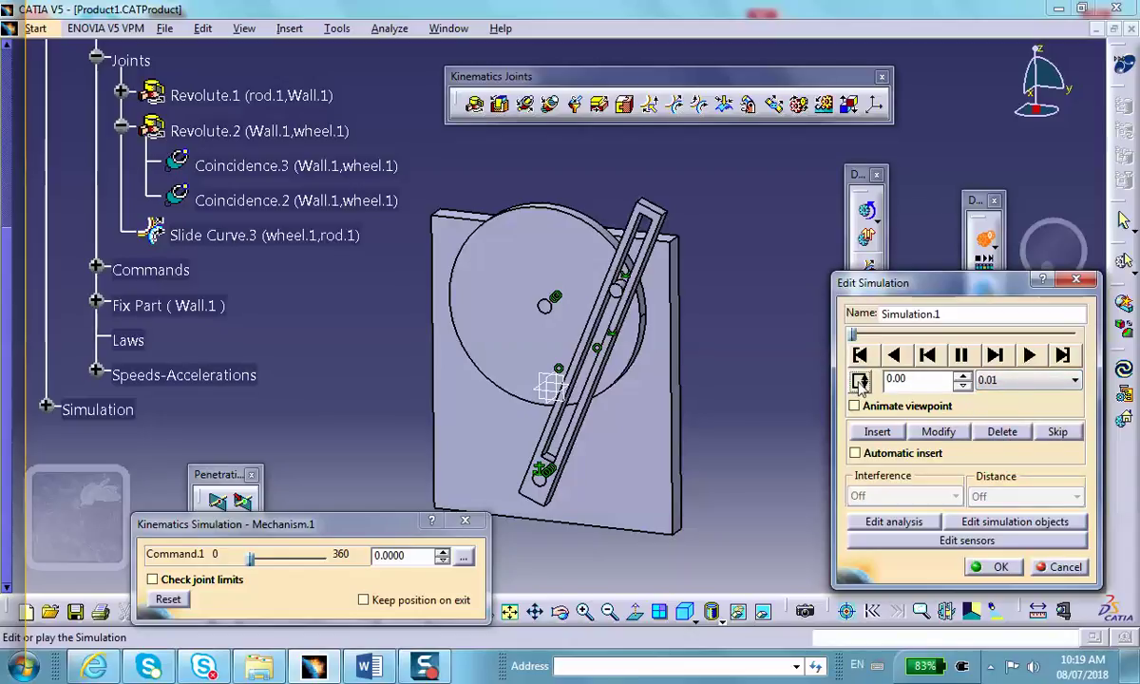
pyautogui.click(1029, 354)
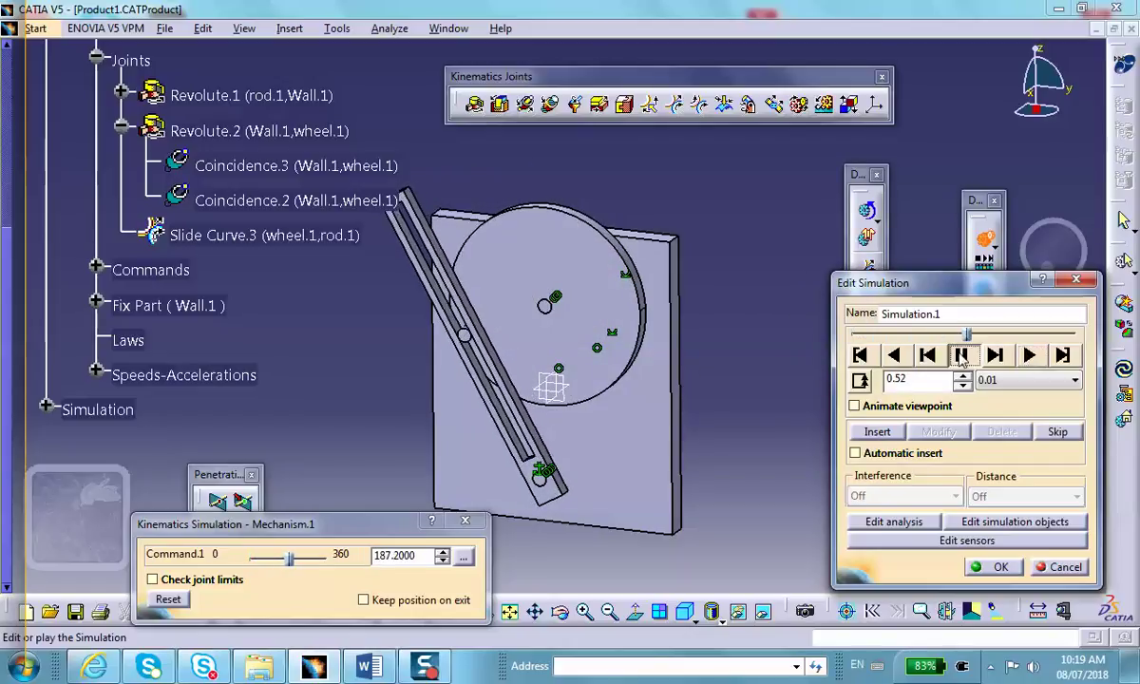
pyautogui.click(860, 354)
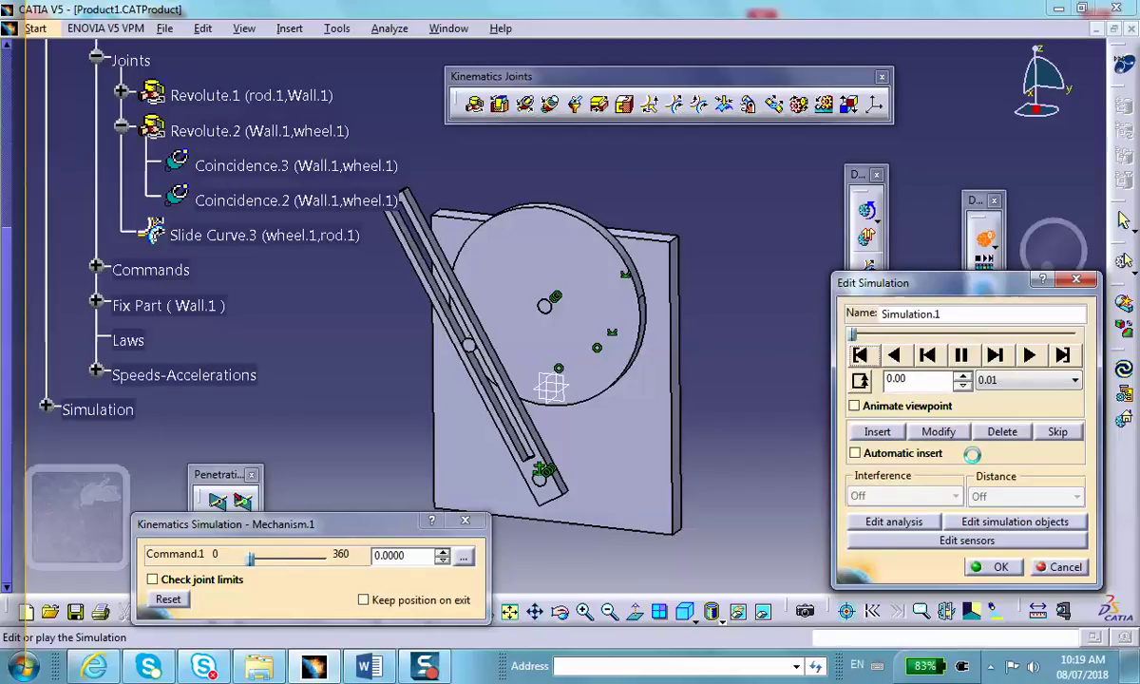
pyautogui.click(993, 566)
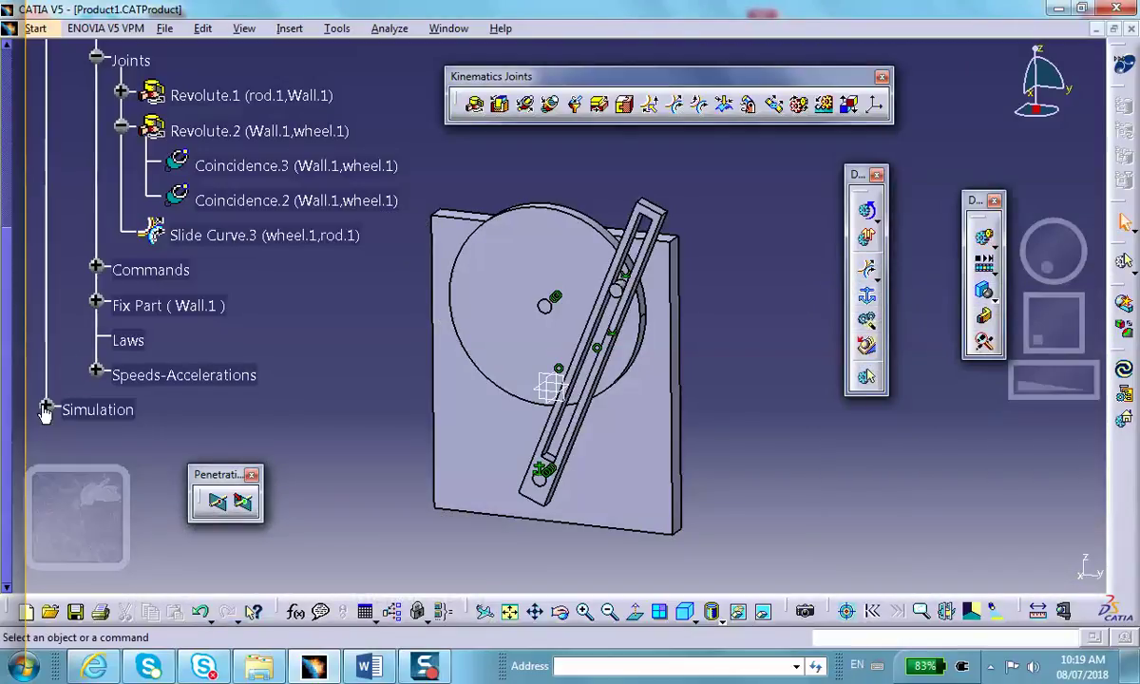
# Step: Compile Simulation.1 into a replay with a time step of 0.01
pyautogui.click(45, 409)
pyautogui.click(44, 409)
pyautogui.click(996, 257)
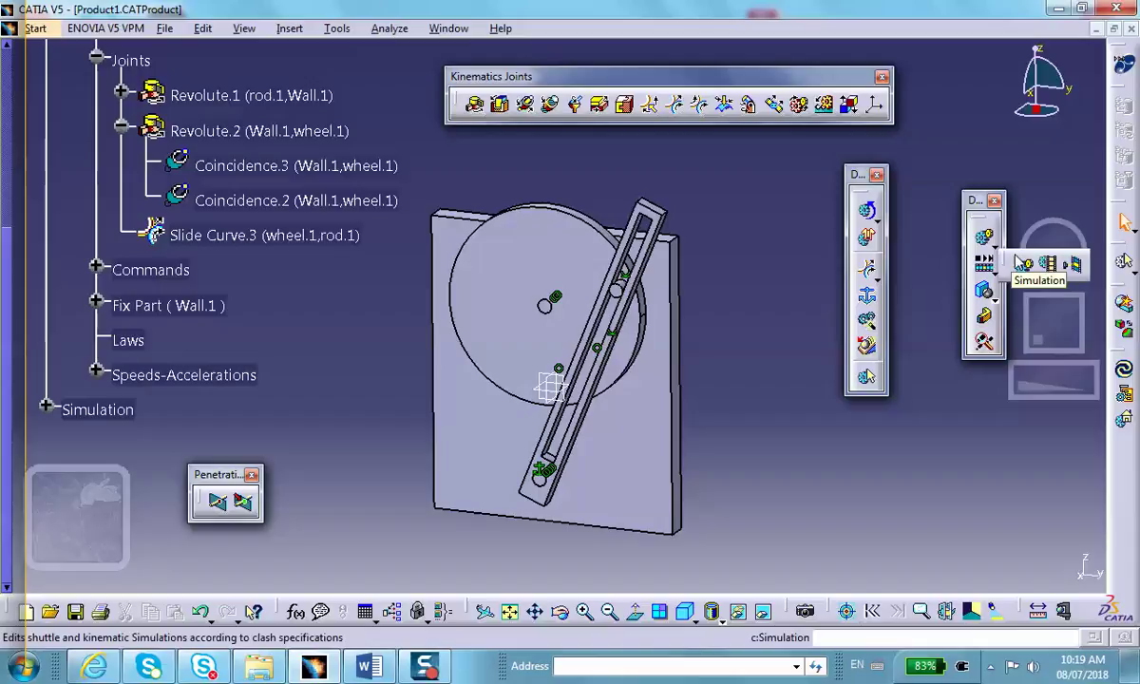
pyautogui.click(1048, 264)
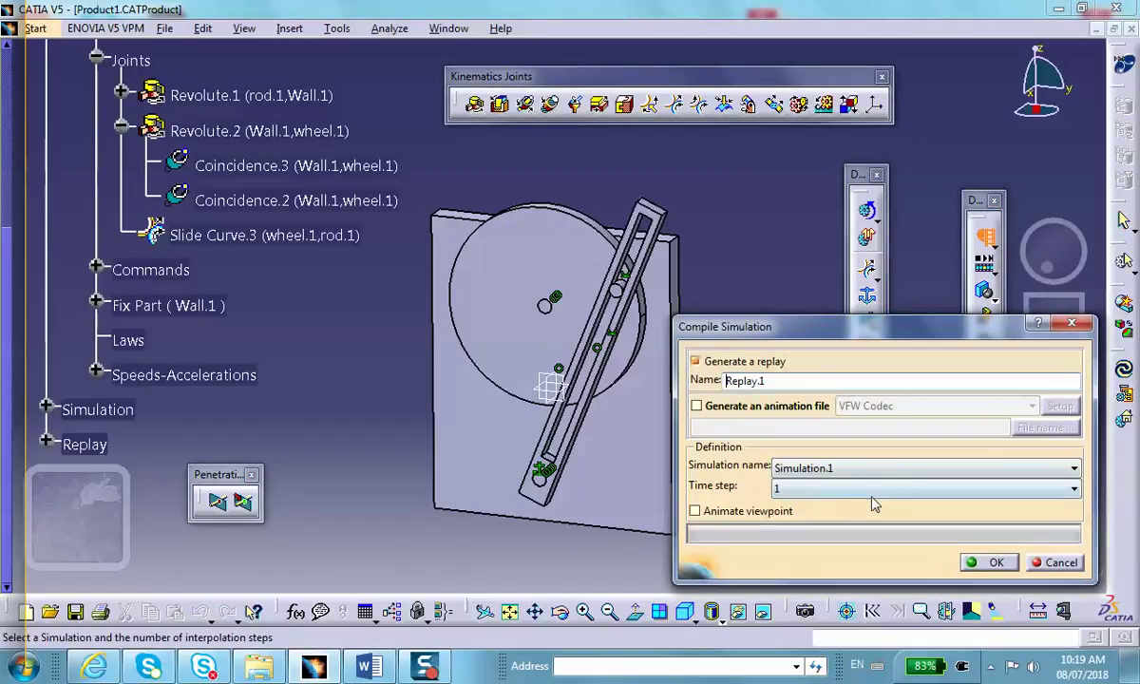
pyautogui.click(1064, 487)
pyautogui.click(1008, 576)
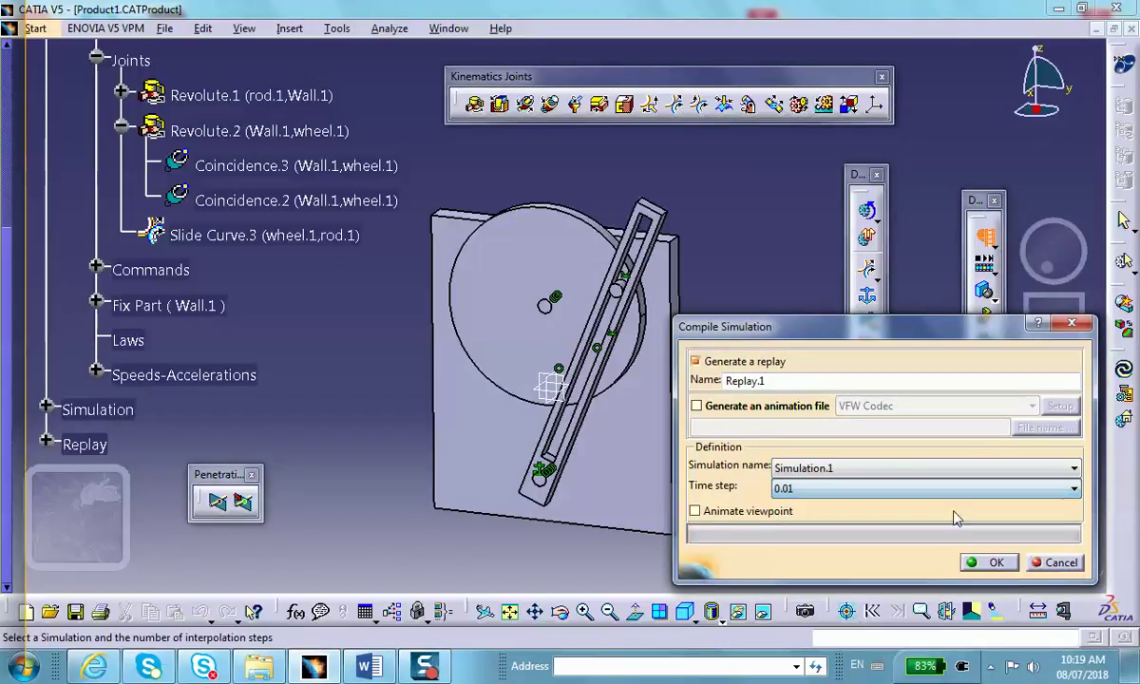
pyautogui.click(998, 564)
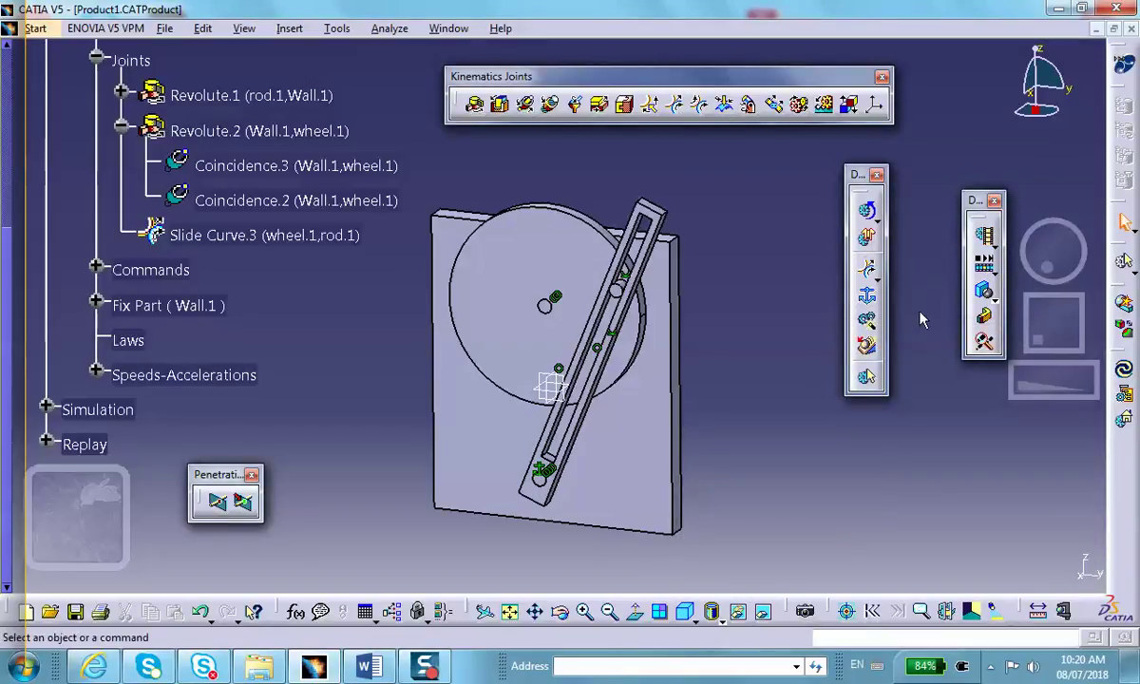
# Step: Trace the path of the rod's upper corner vertex from Replay.1 into a new part, with Product1 as reference
pyautogui.click(985, 338)
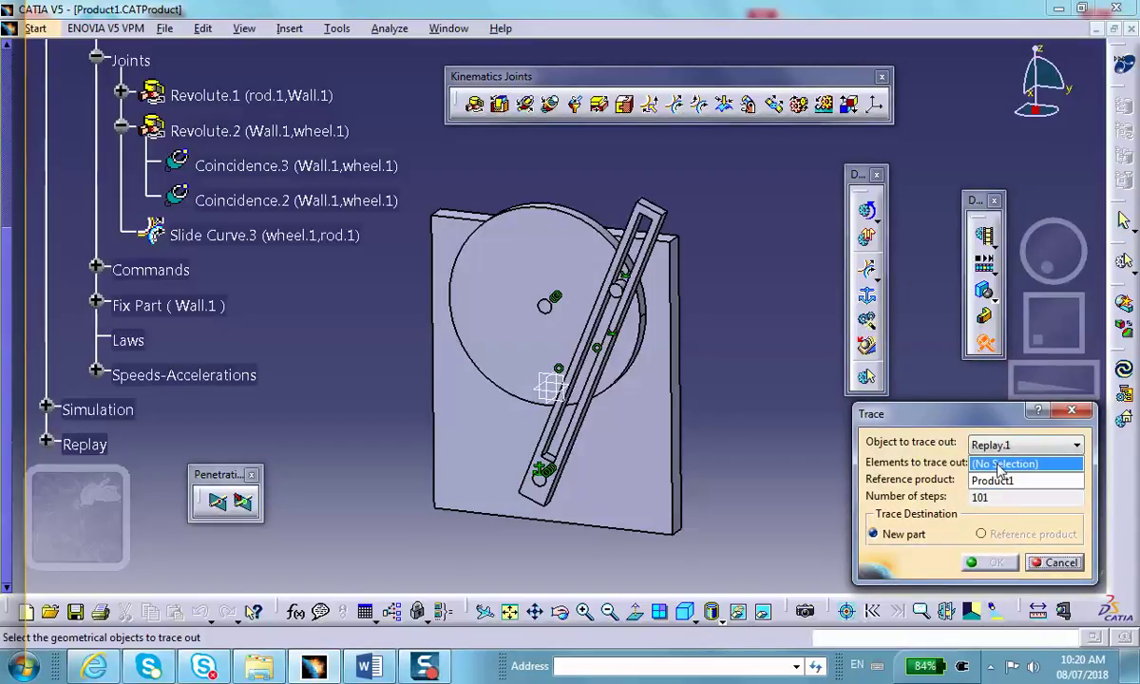
pyautogui.click(676, 215)
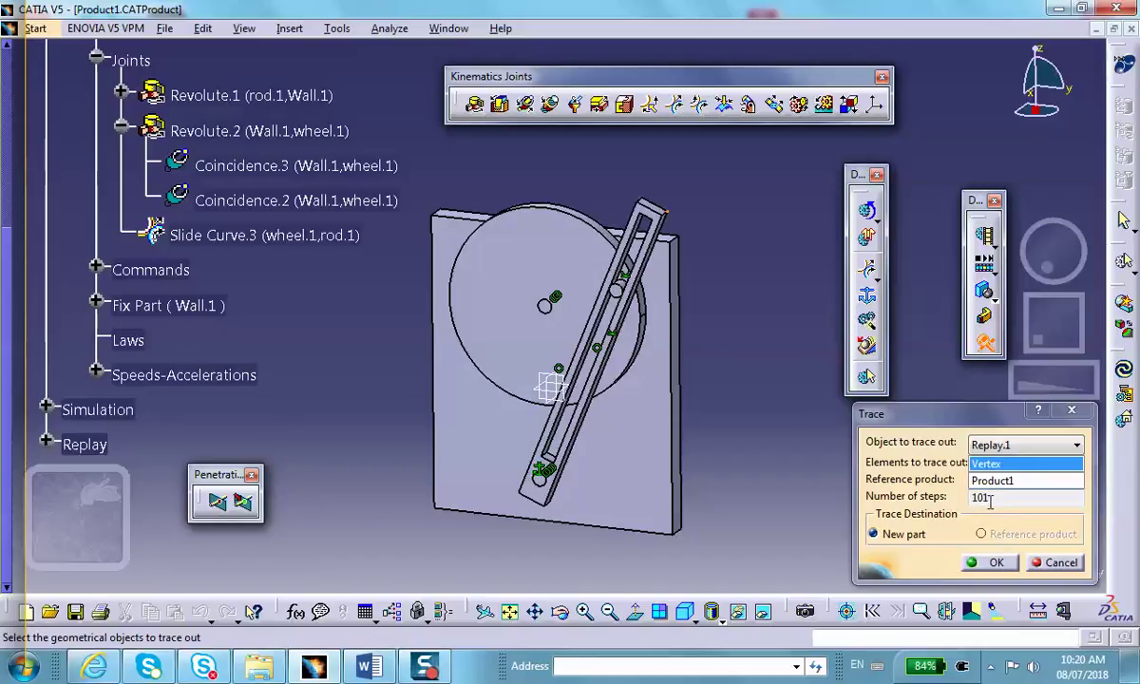
pyautogui.click(994, 564)
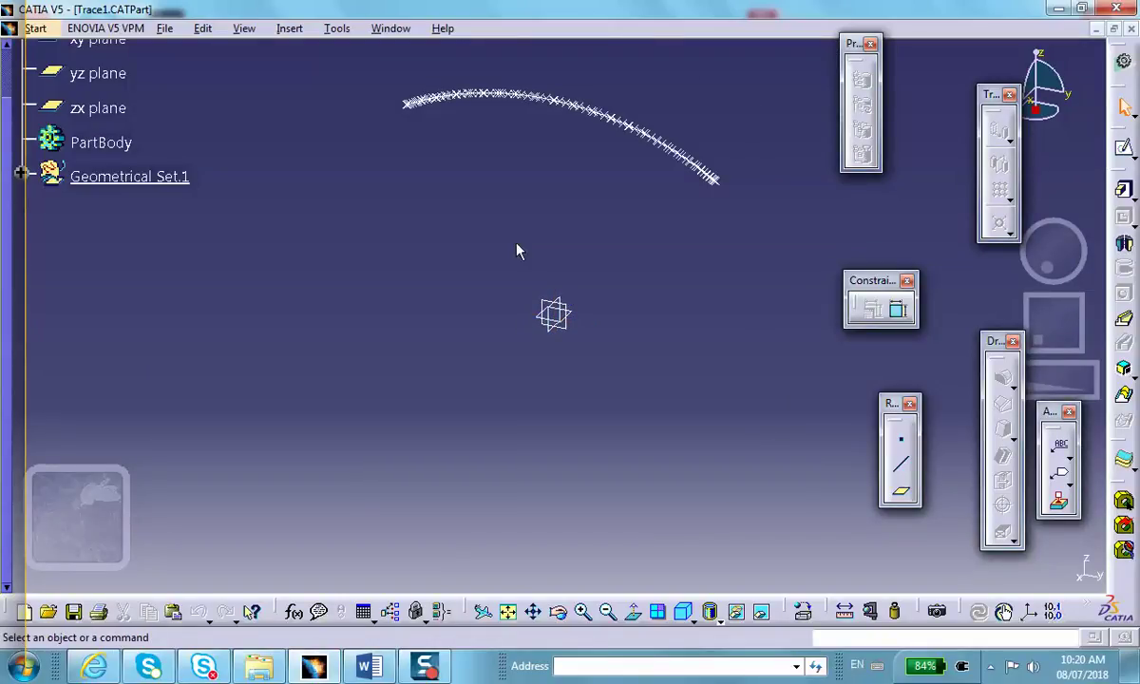
# Step: Save the new trace part as Trace1.CATPart in the folder holding the other parts, using Save Management
pyautogui.moveTo(458, 241); pyautogui.dragTo(481, 290, button='middle')
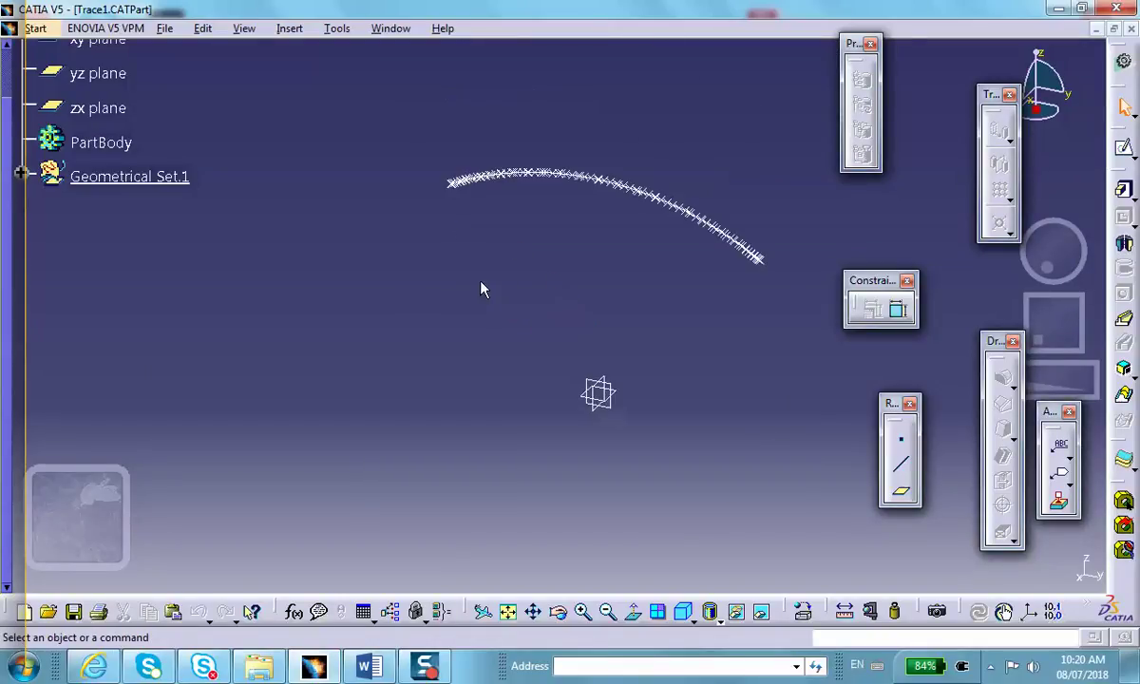
pyautogui.click(164, 28)
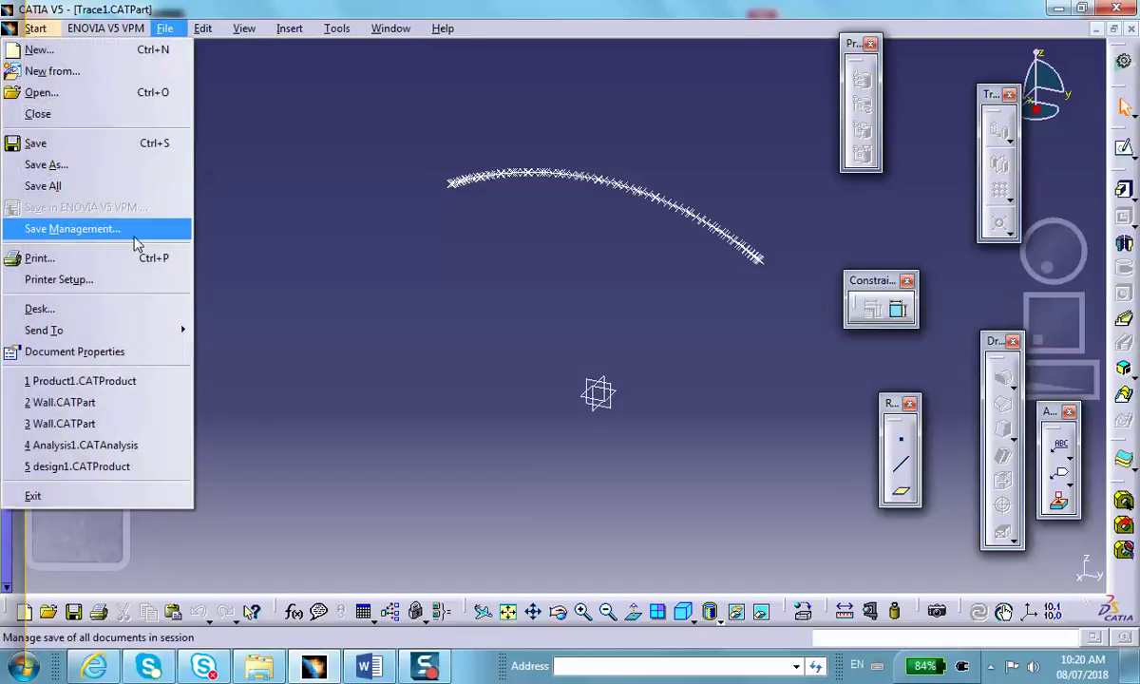
pyautogui.click(135, 238)
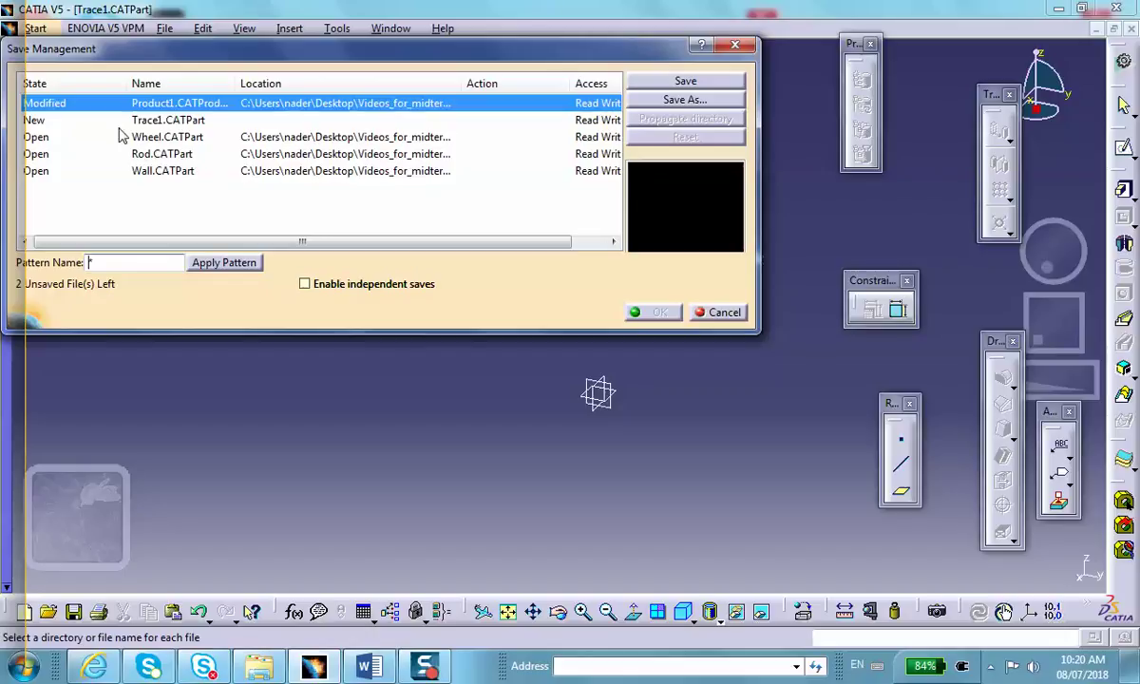
pyautogui.click(143, 120)
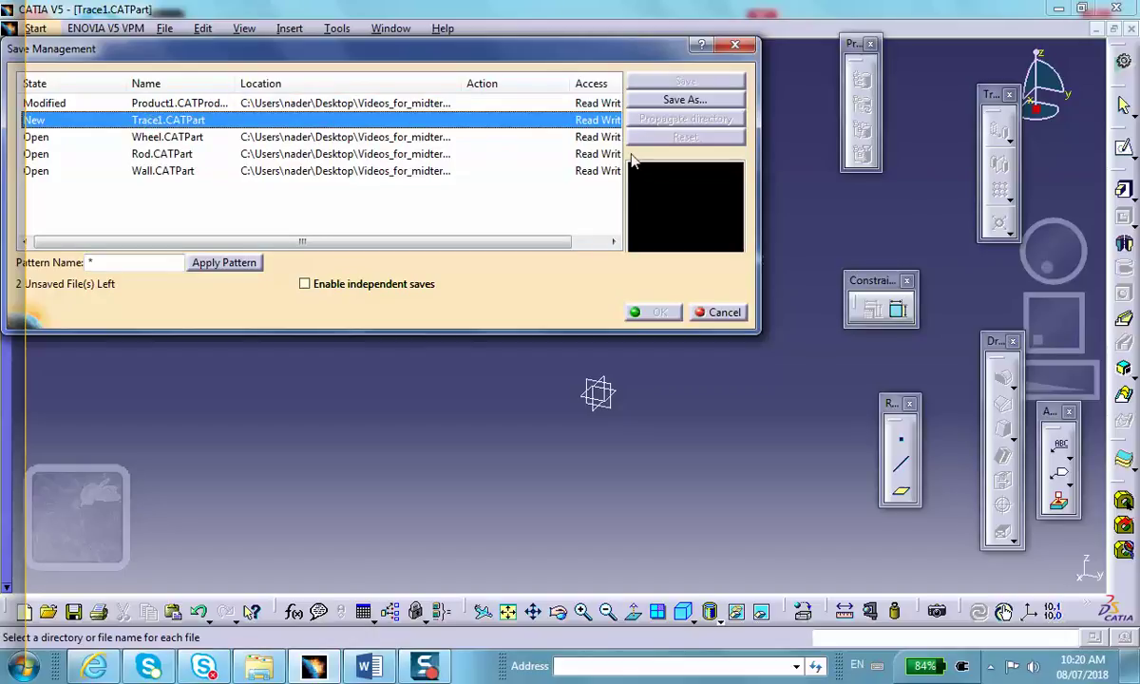
pyautogui.click(656, 100)
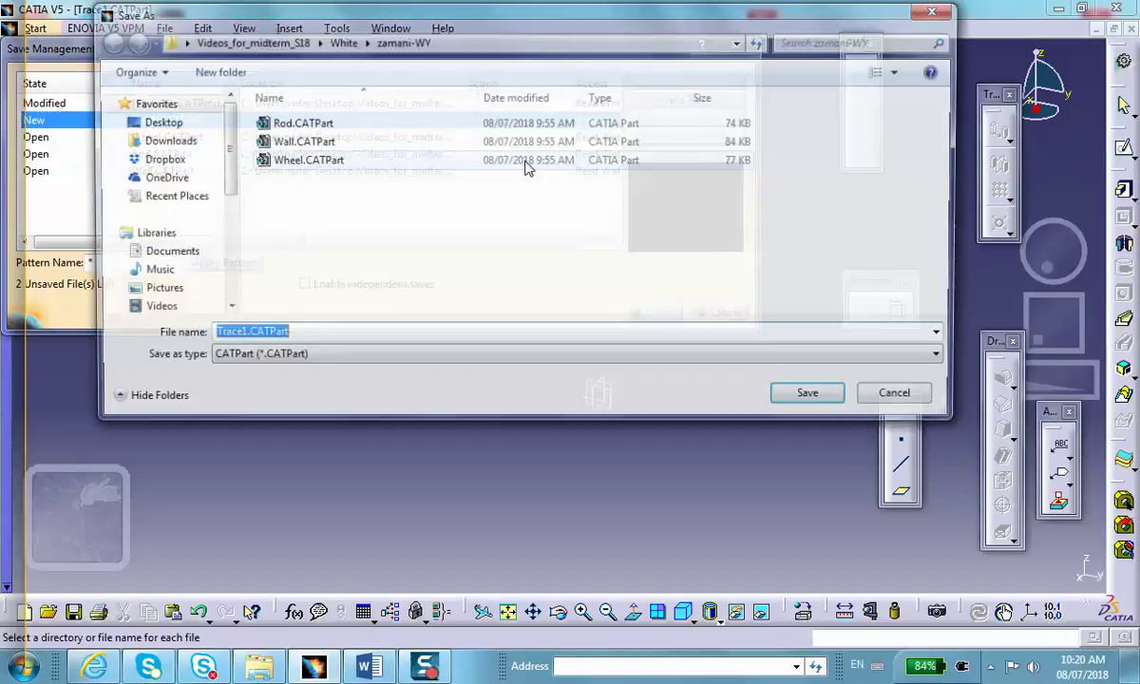
pyautogui.click(812, 402)
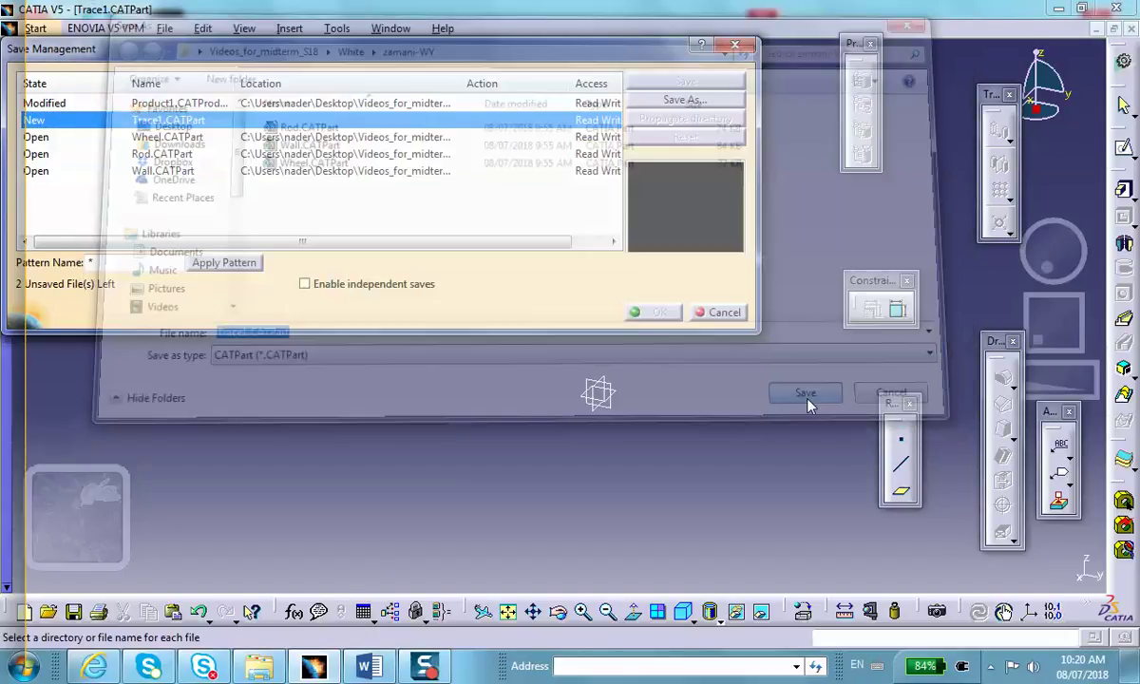
pyautogui.click(662, 314)
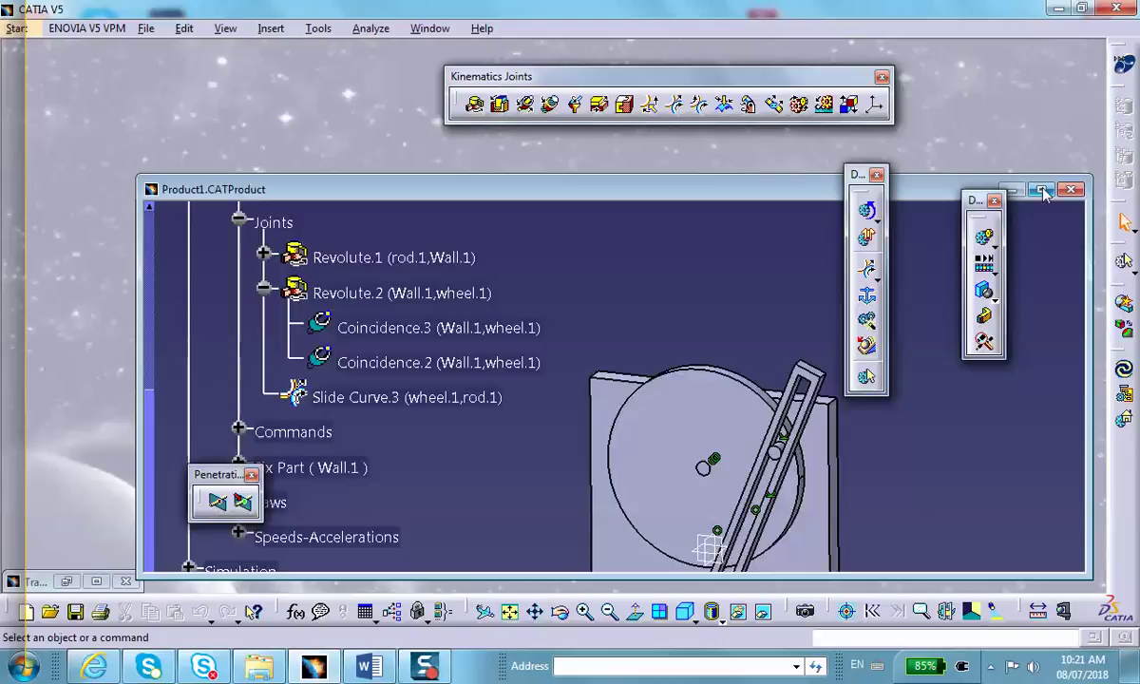
# Step: Return to the product assembly and insert the existing component Trace1.CATPart into Product1
pyautogui.click(1042, 190)
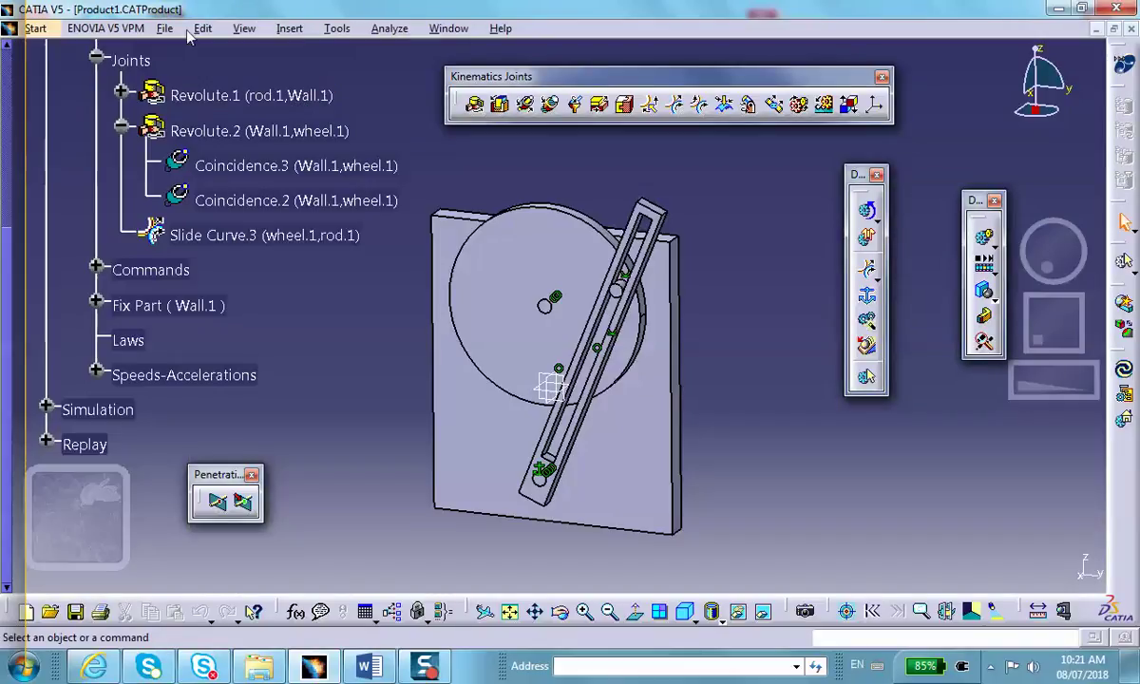
pyautogui.click(290, 27)
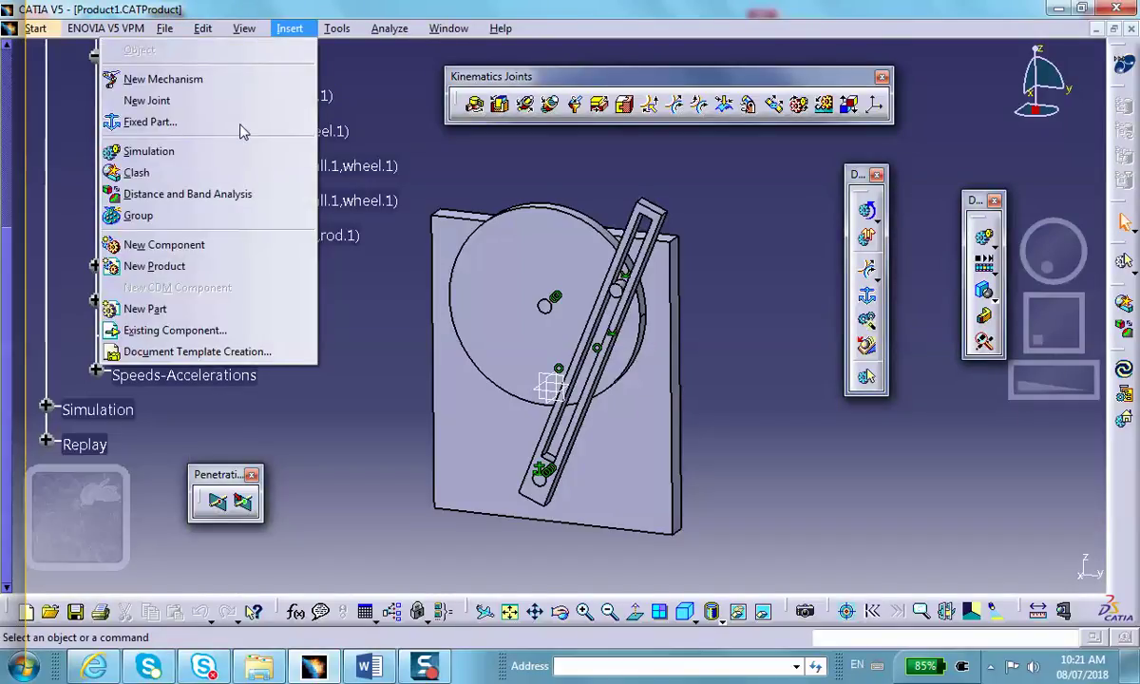
pyautogui.click(199, 329)
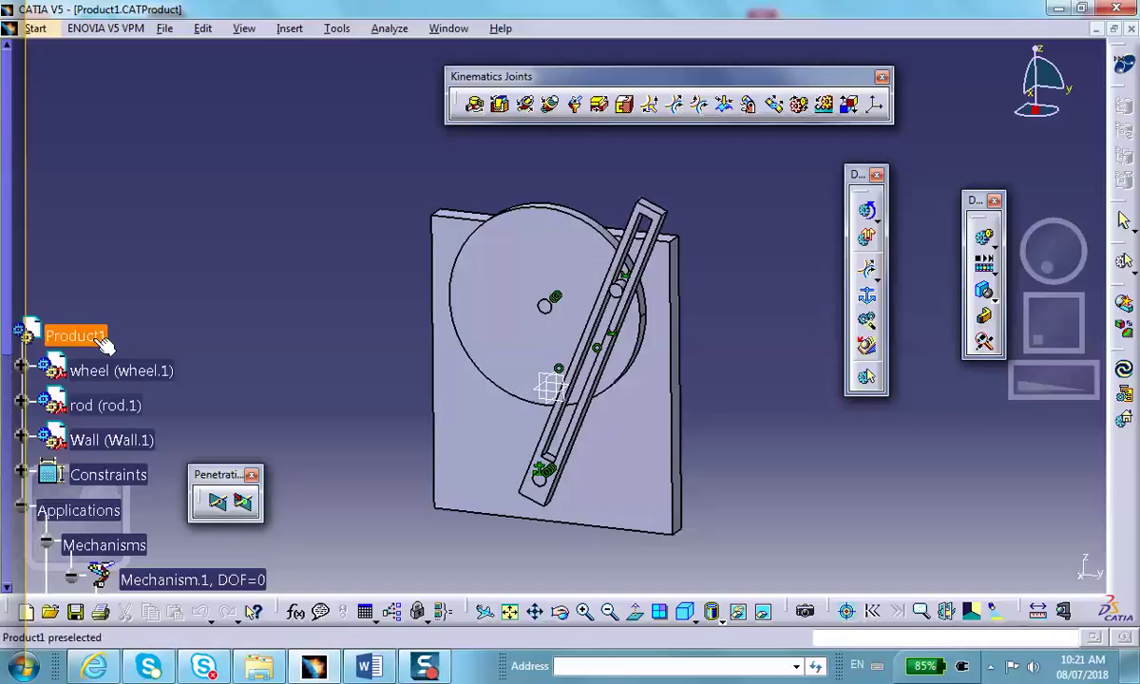
pyautogui.click(100, 332)
pyautogui.click(584, 380)
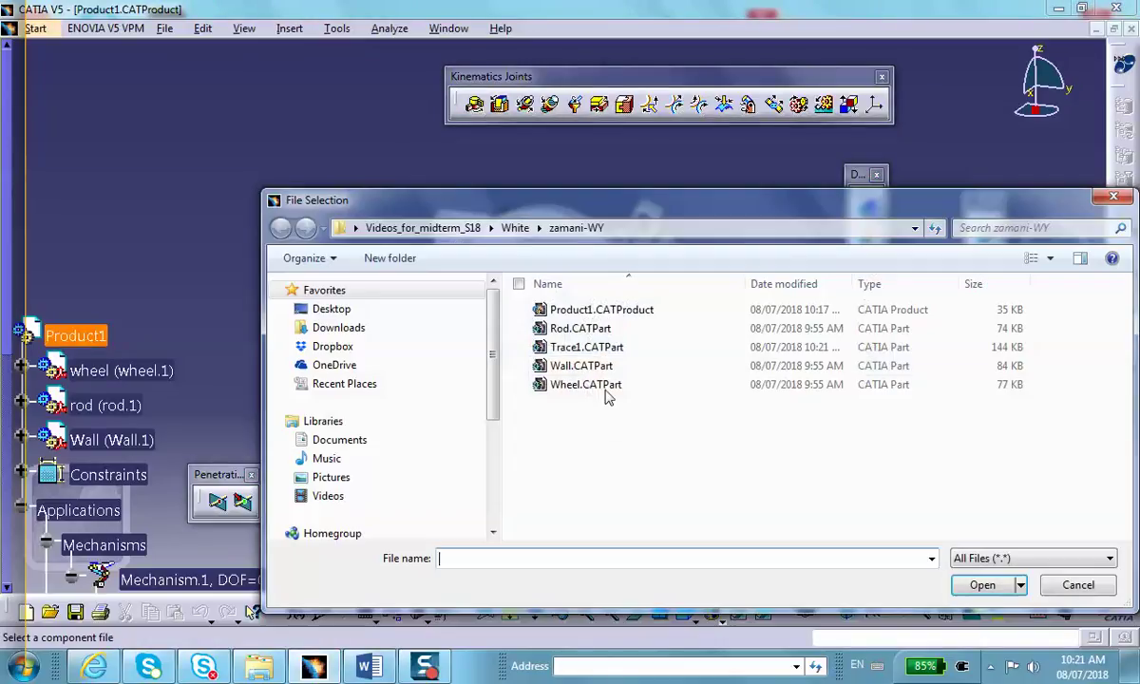
pyautogui.click(608, 348)
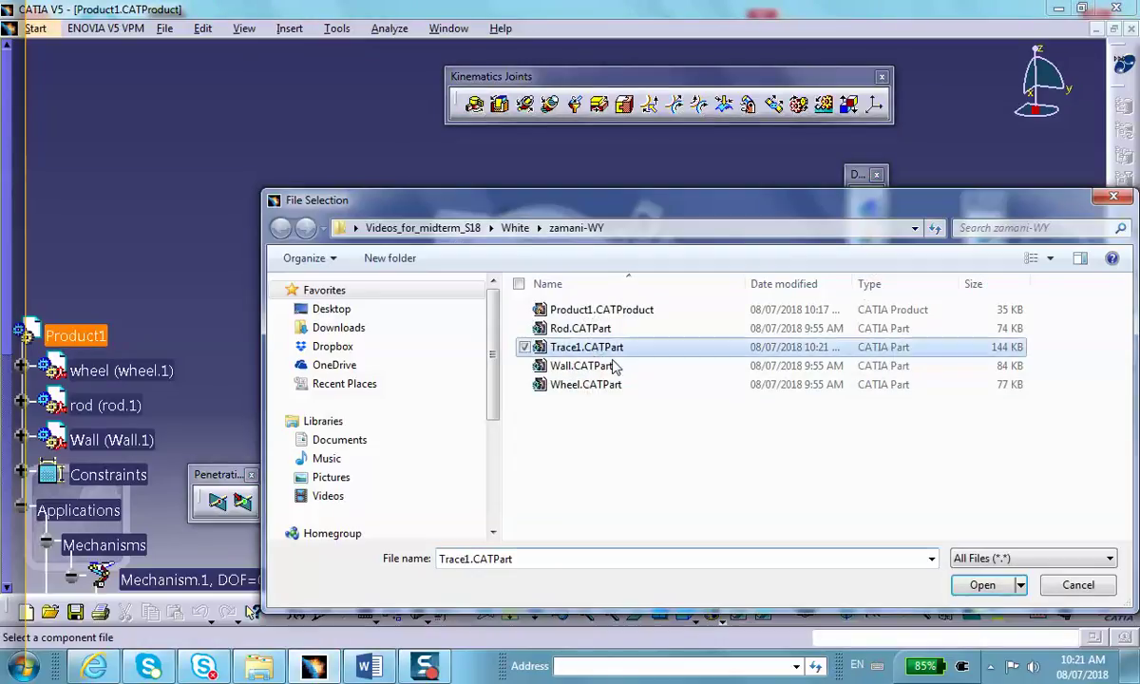
pyautogui.click(1007, 589)
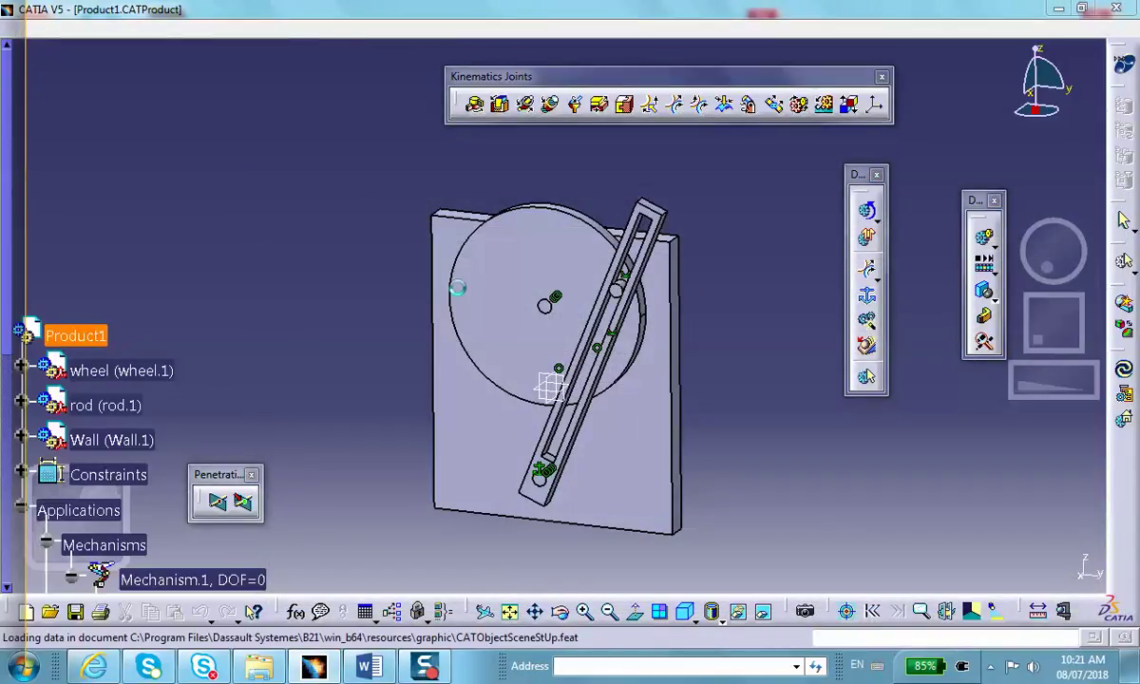
# Step: Play Replay.1 to check the rod tip's motion against the traced path, and close the replay
pyautogui.moveTo(332, 195); pyautogui.dragTo(350, 206, button='middle')
pyautogui.scroll(-10, 352, 209)
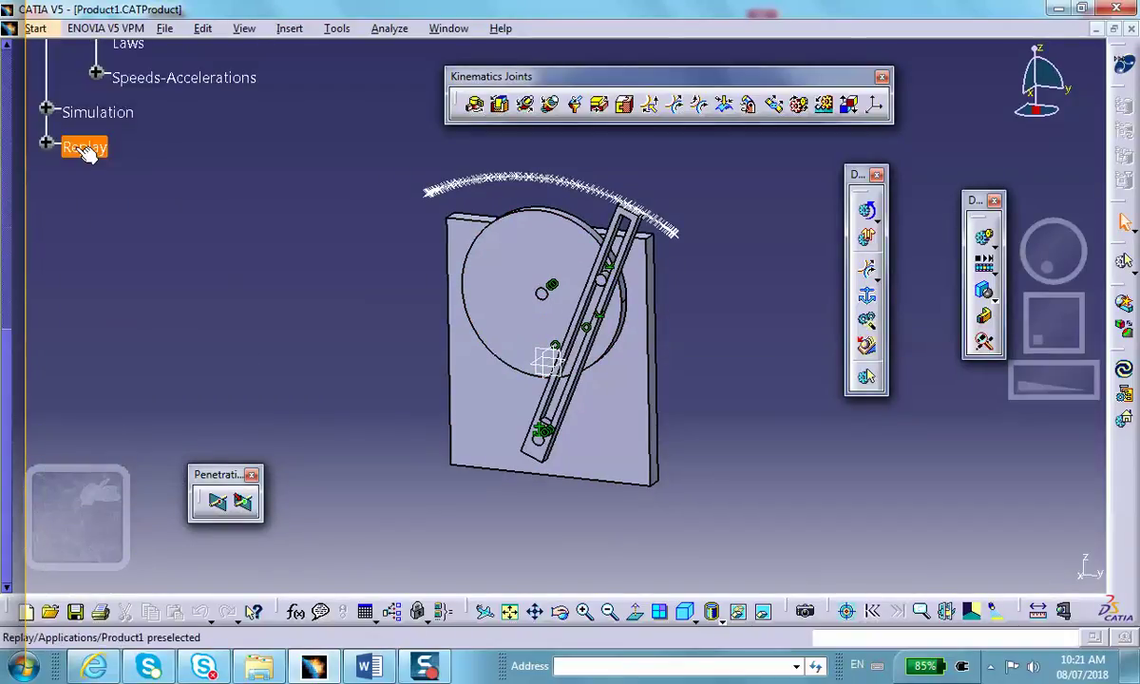
pyautogui.doubleClick(85, 148)
pyautogui.doubleClick(145, 182)
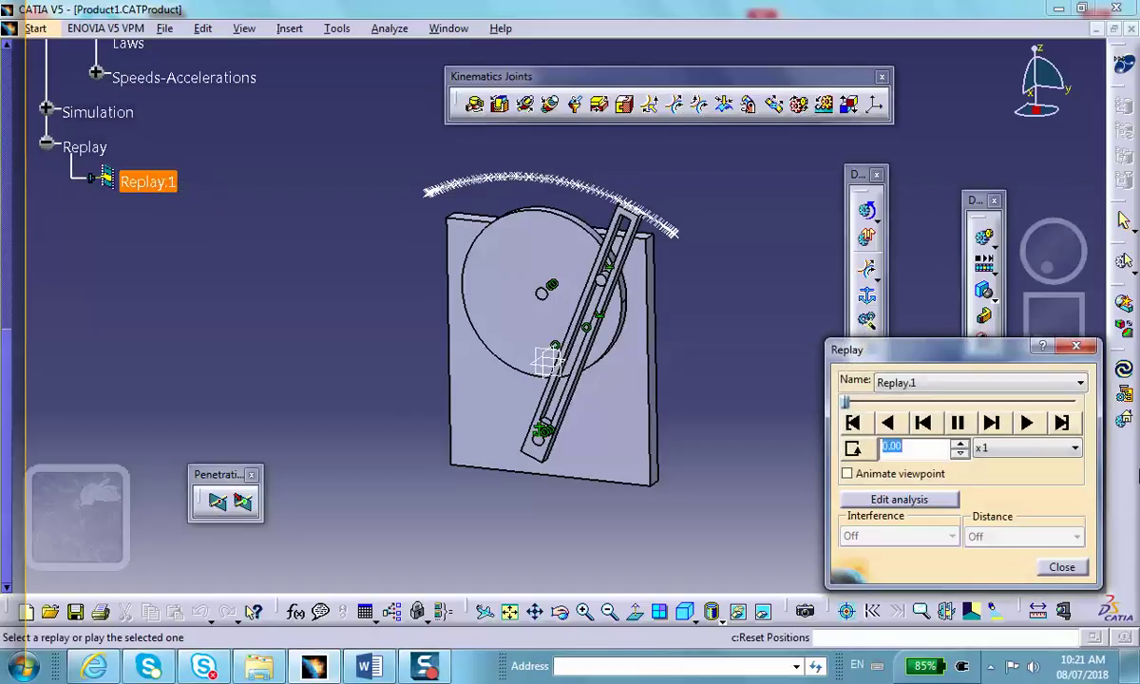
pyautogui.click(1027, 423)
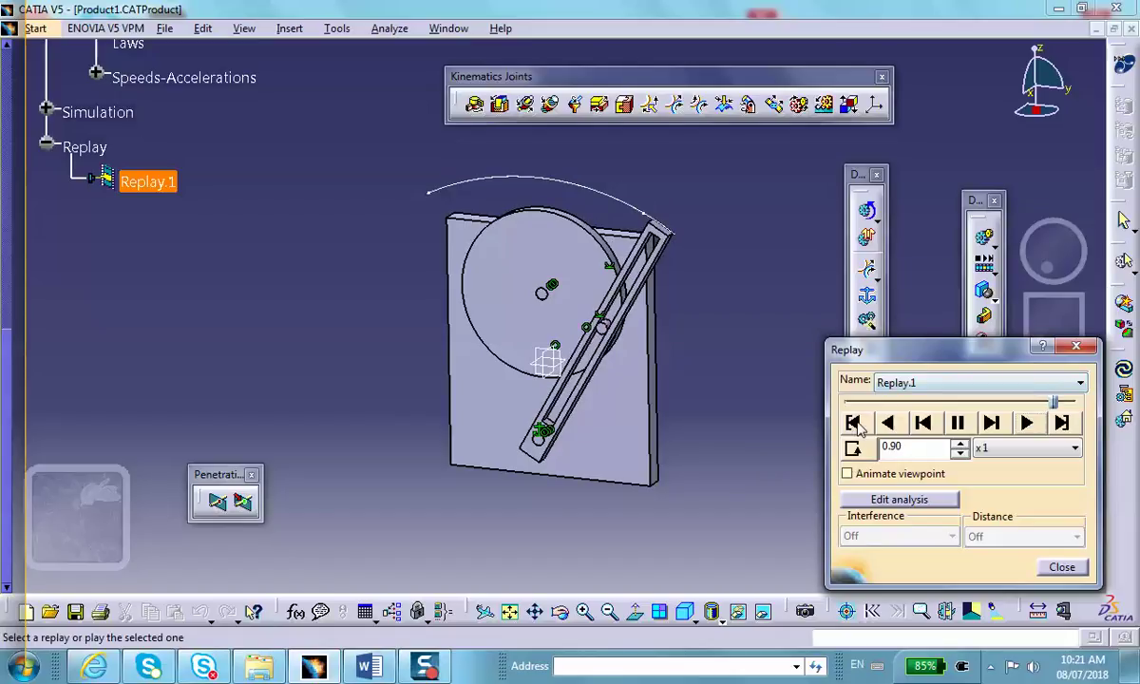
pyautogui.click(1062, 565)
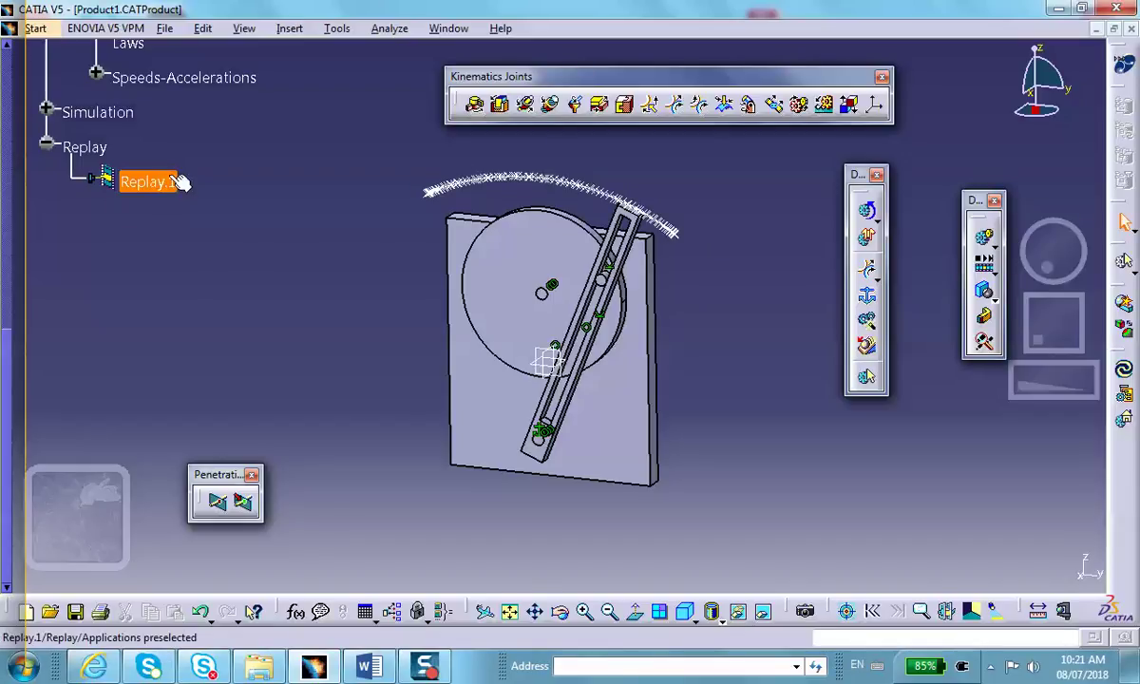
pyautogui.click(218, 248)
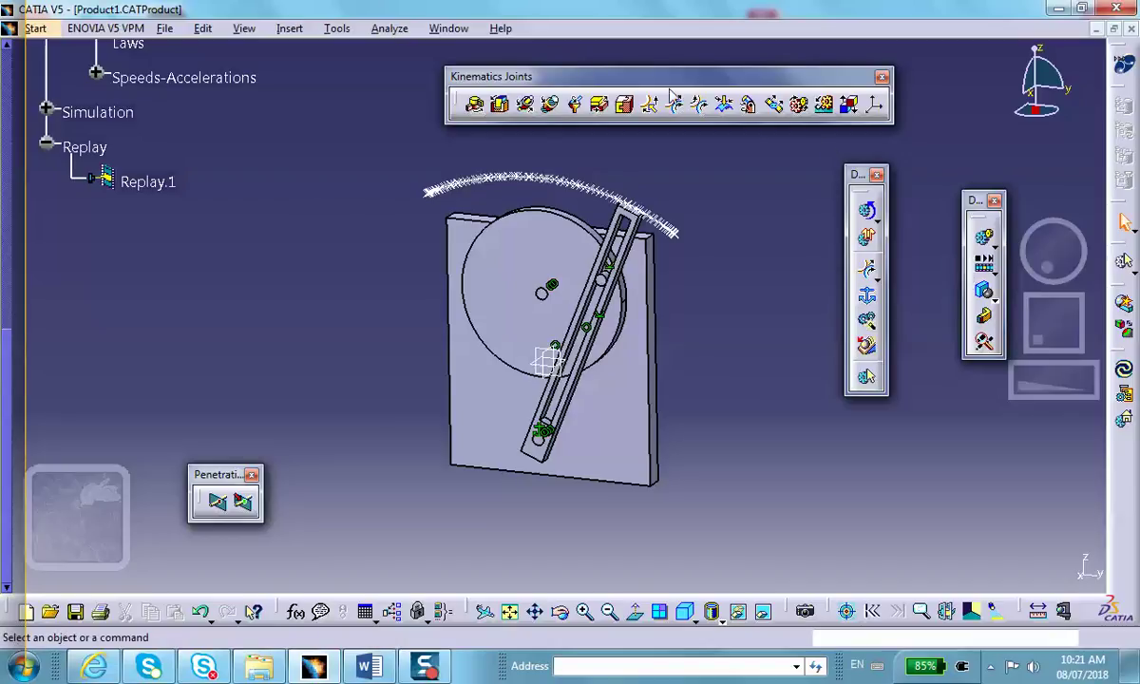
# Step: Try to simulate Mechanism.1 with laws
pyautogui.click(878, 218)
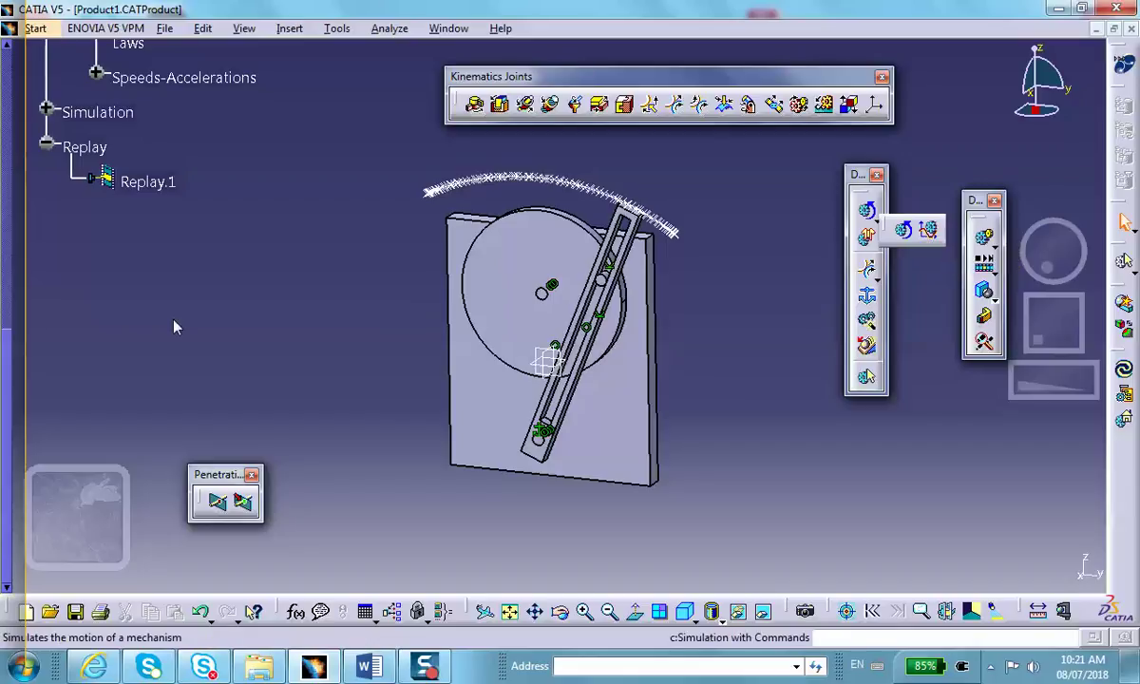
pyautogui.click(96, 76)
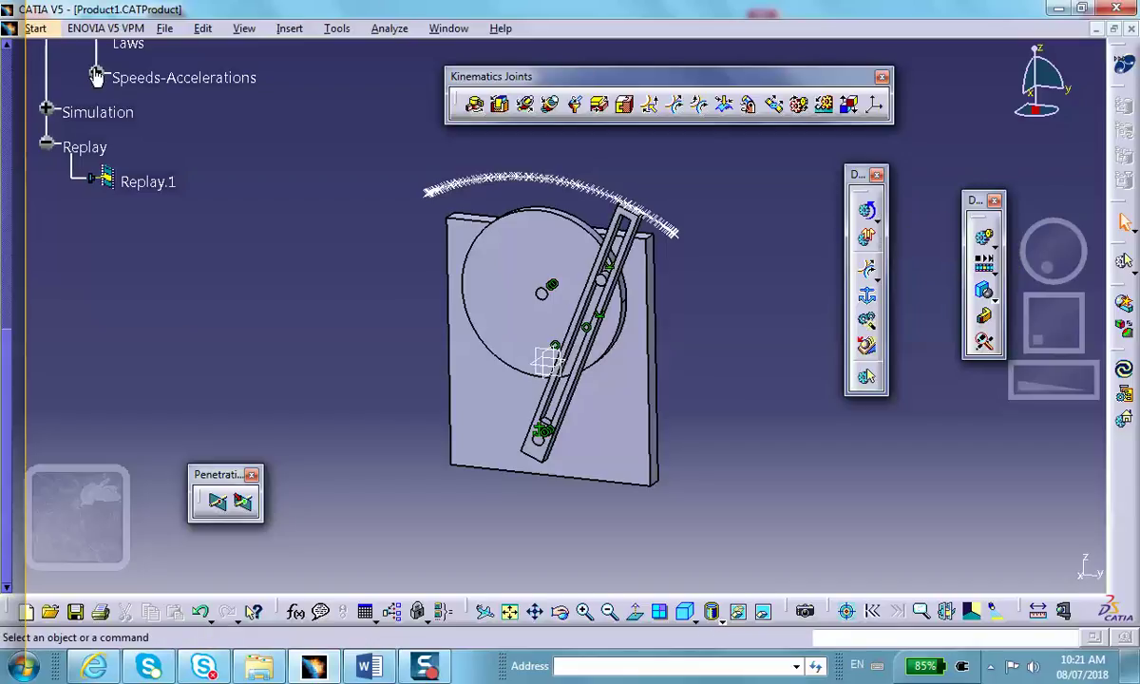
pyautogui.click(96, 74)
pyautogui.click(96, 75)
pyautogui.click(876, 220)
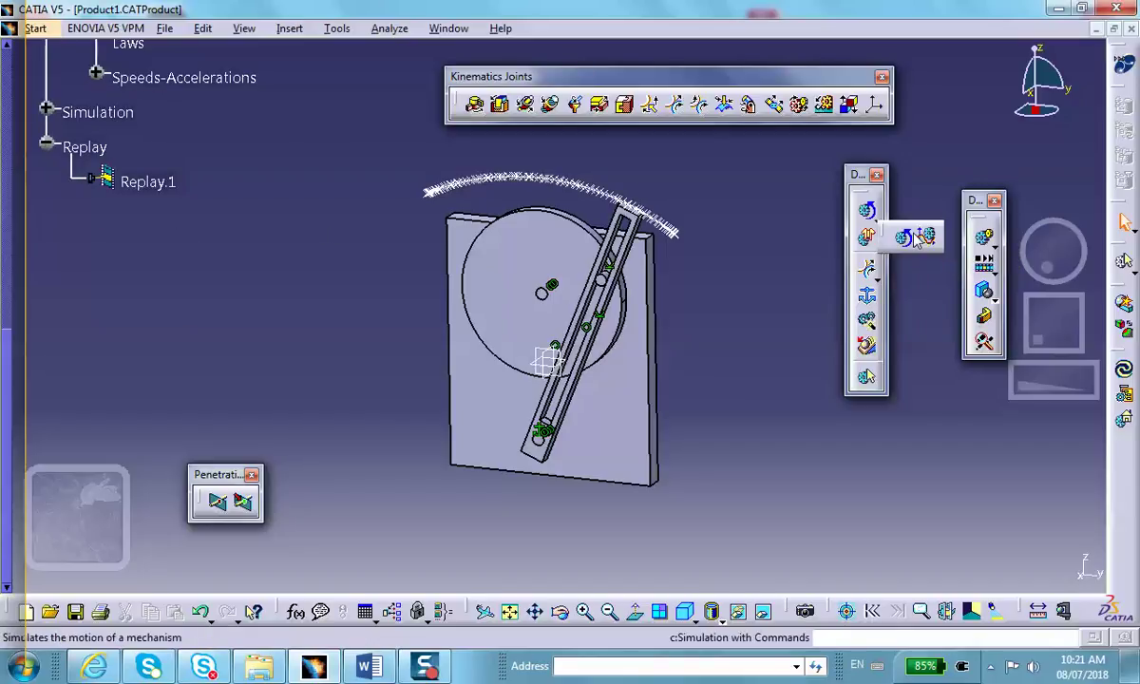
pyautogui.click(921, 238)
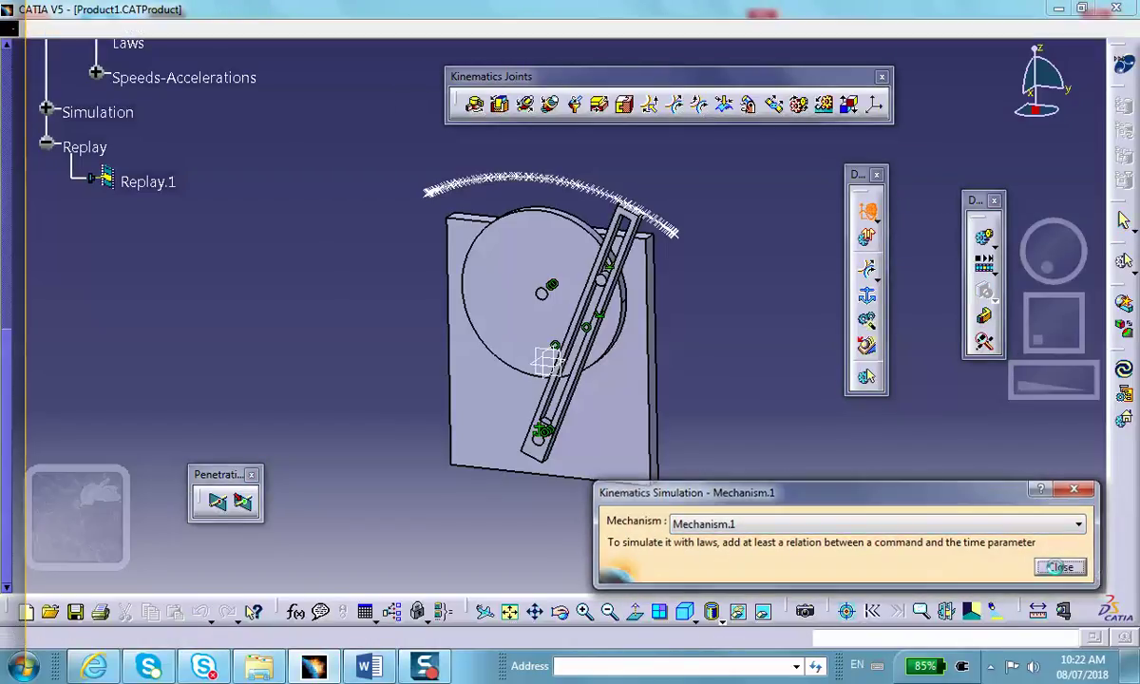
pyautogui.click(1059, 567)
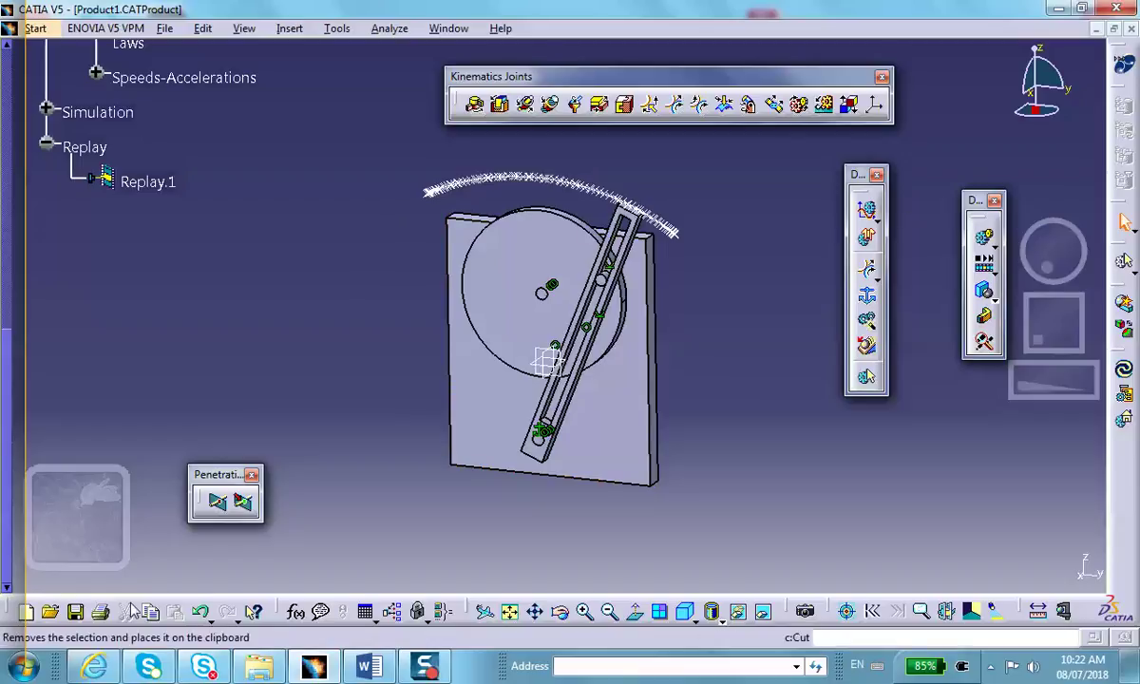
# Step: Add the formula 720deg/1s*Mechanism.1\KINTime to the Command.1 angle of Mechanism.1
pyautogui.click(295, 610)
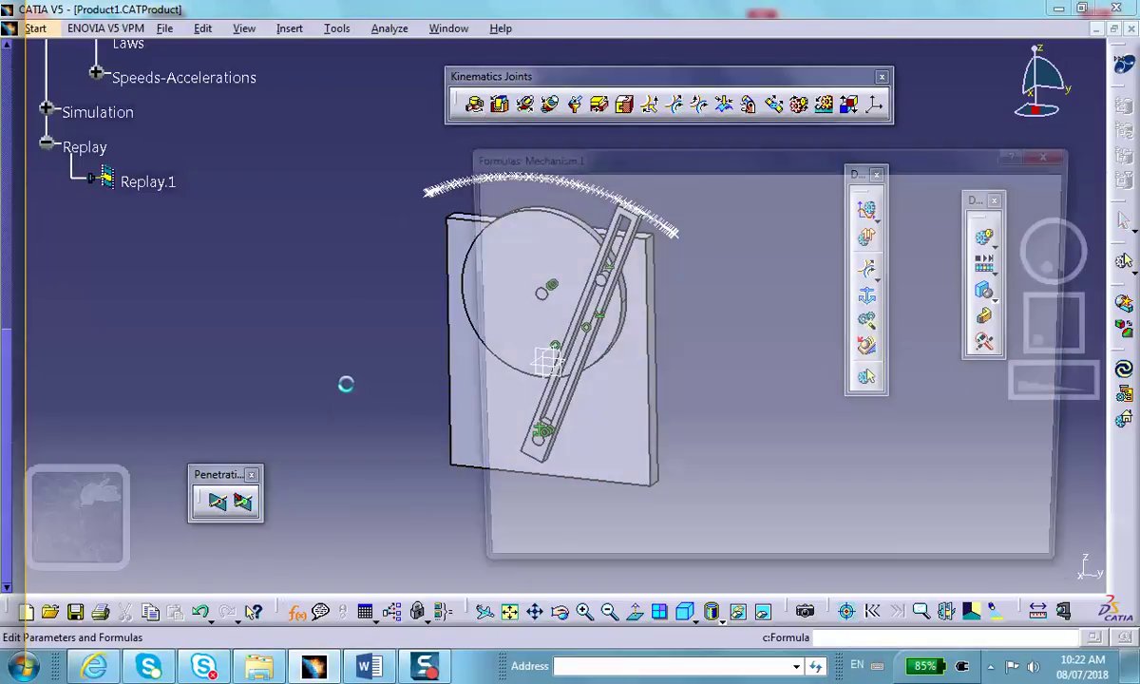
pyautogui.click(513, 339)
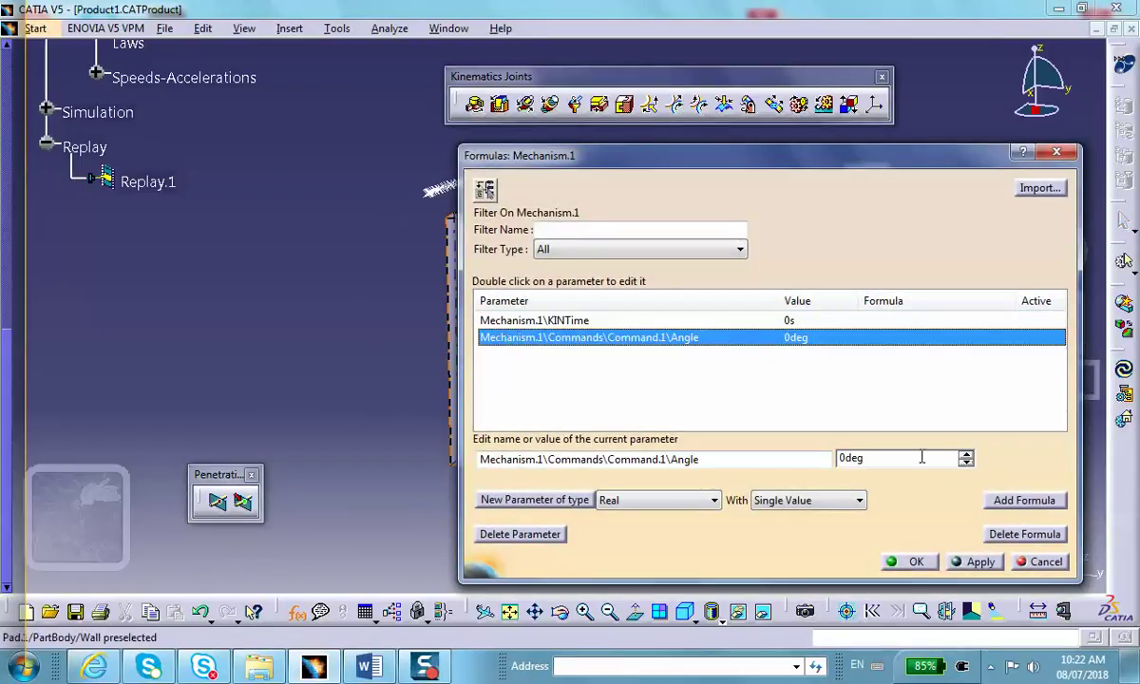
pyautogui.click(1022, 501)
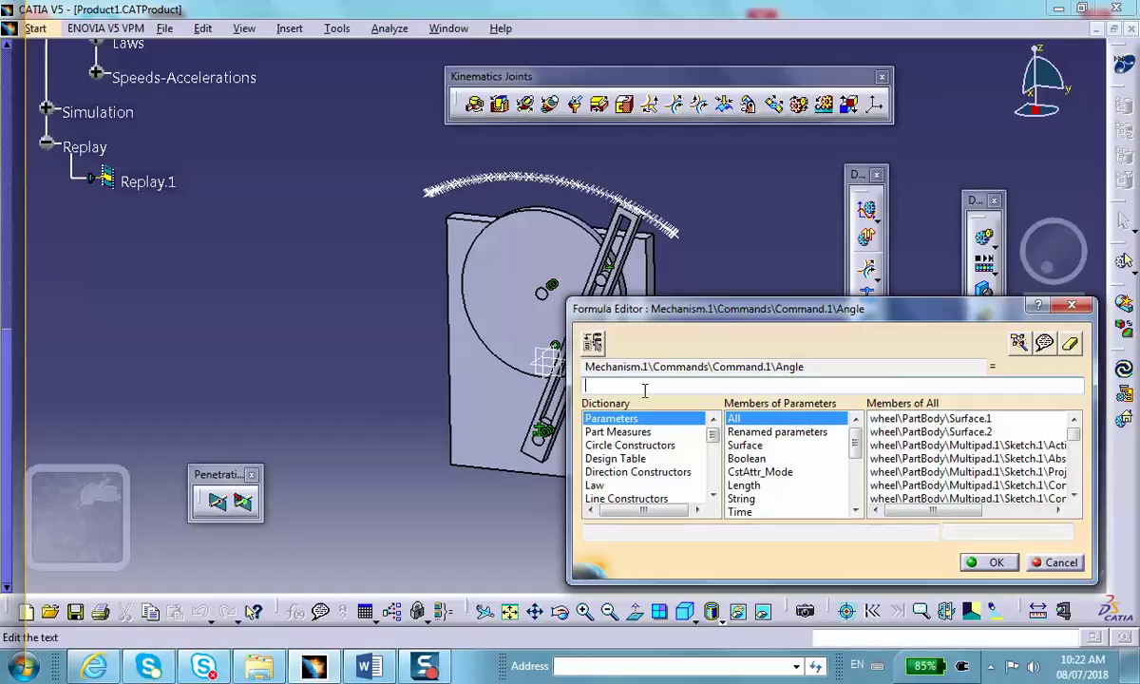
pyautogui.write('720deg*/1s*')
pyautogui.click(760, 508)
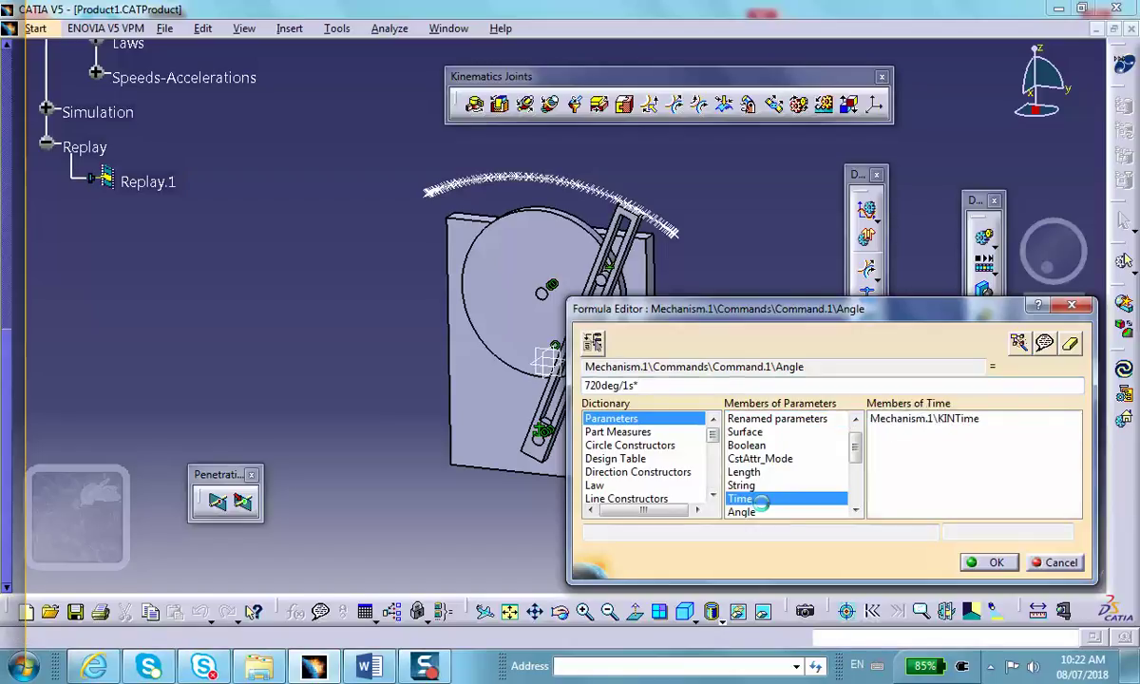
pyautogui.doubleClick(912, 418)
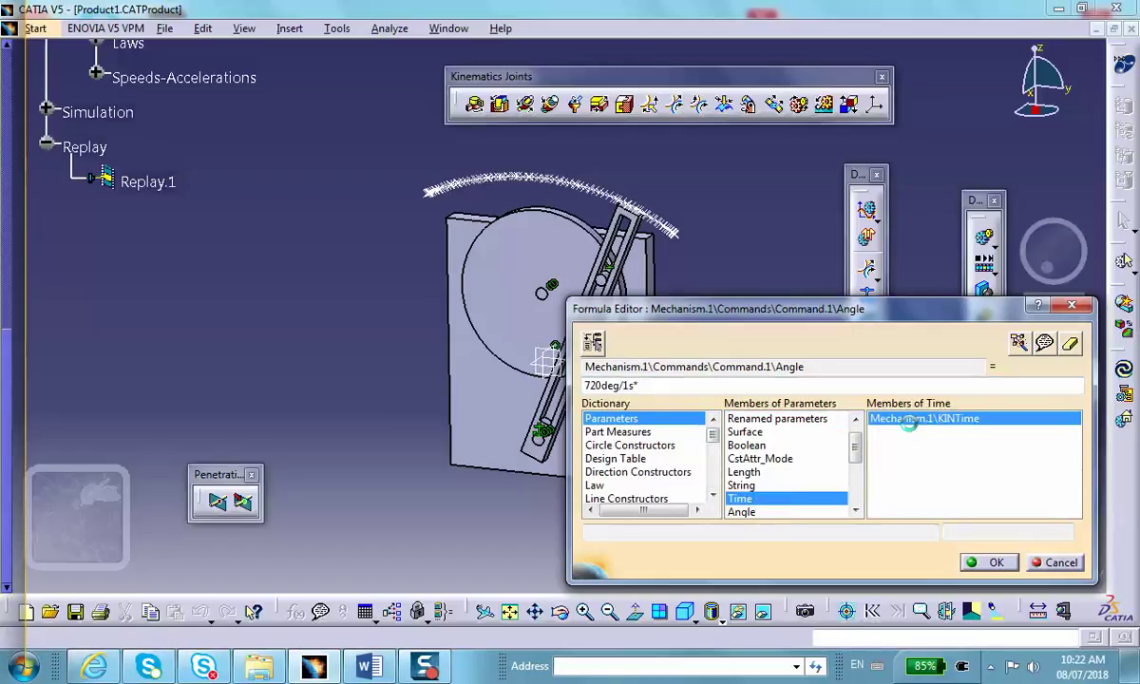
pyautogui.click(997, 562)
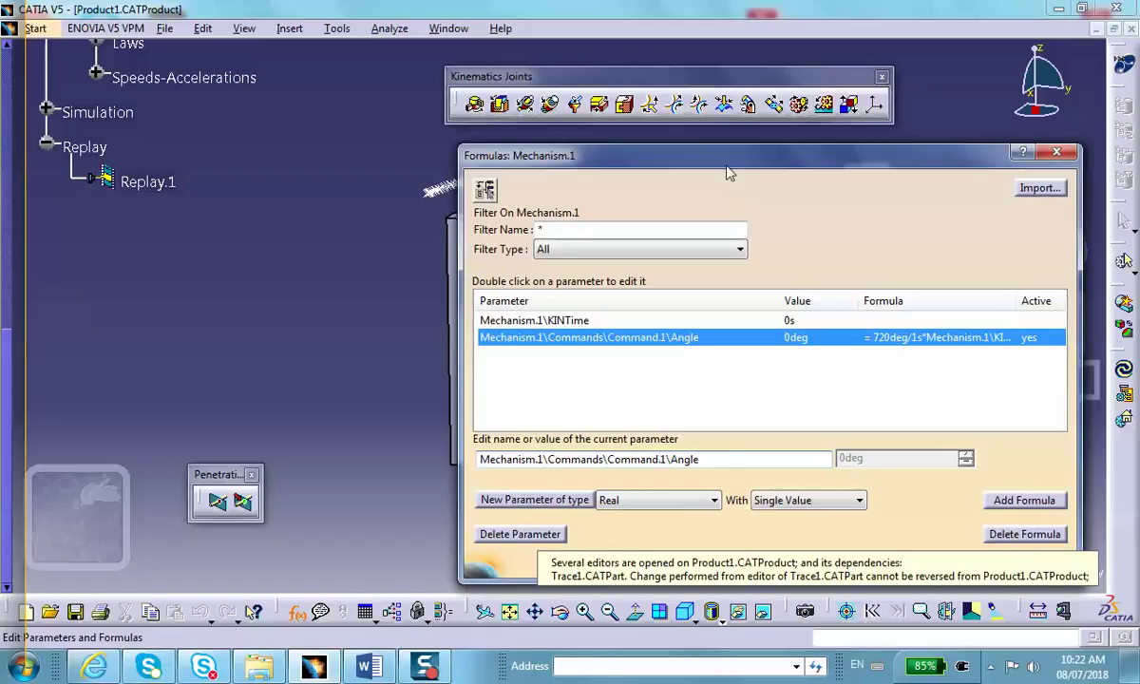
pyautogui.moveTo(728, 171); pyautogui.dragTo(581, 99)
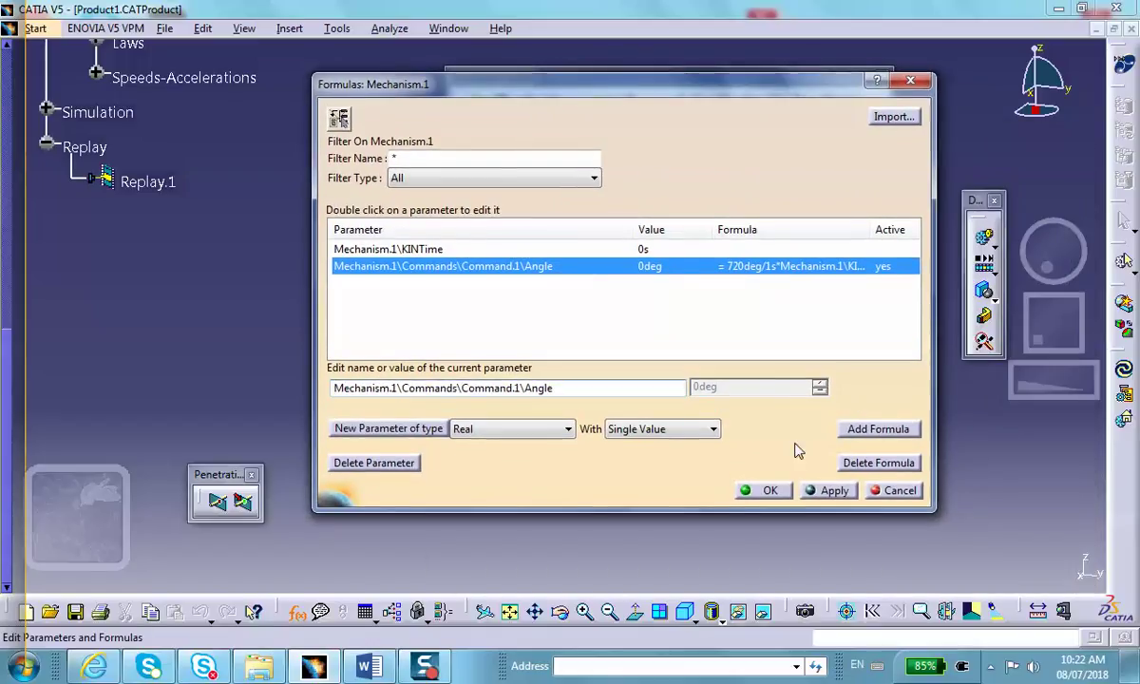
pyautogui.click(768, 490)
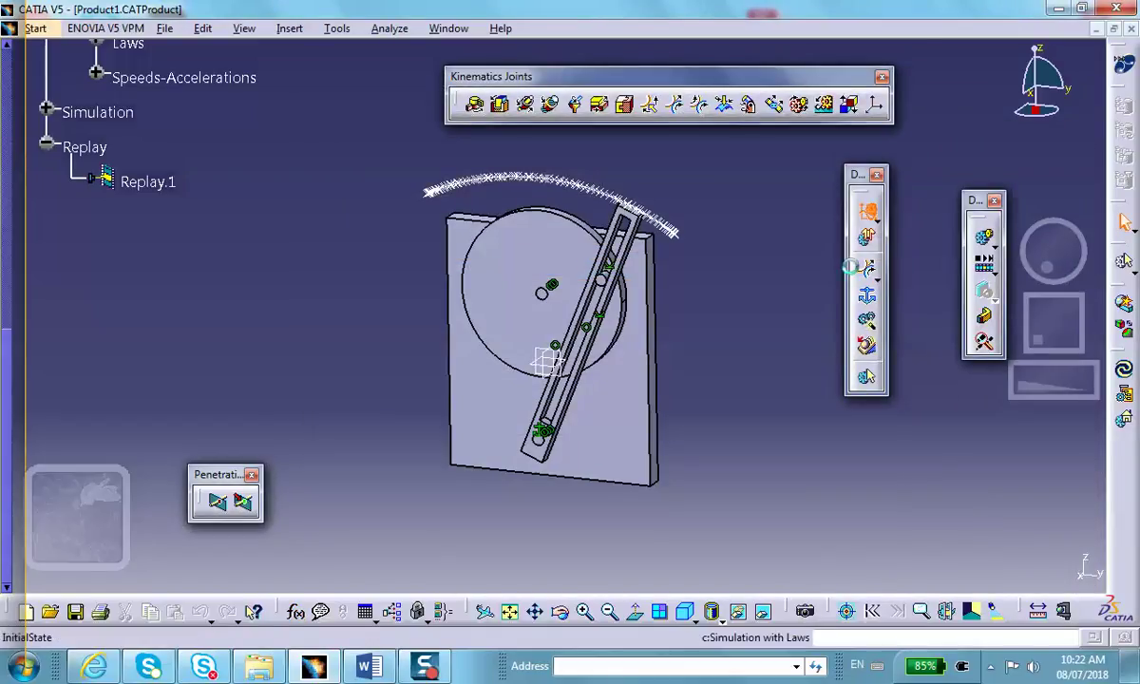
# Step: Start Simulation with Laws for Mechanism.1, set the maximum time bound to 2 s, and activate sensors
pyautogui.click(855, 269)
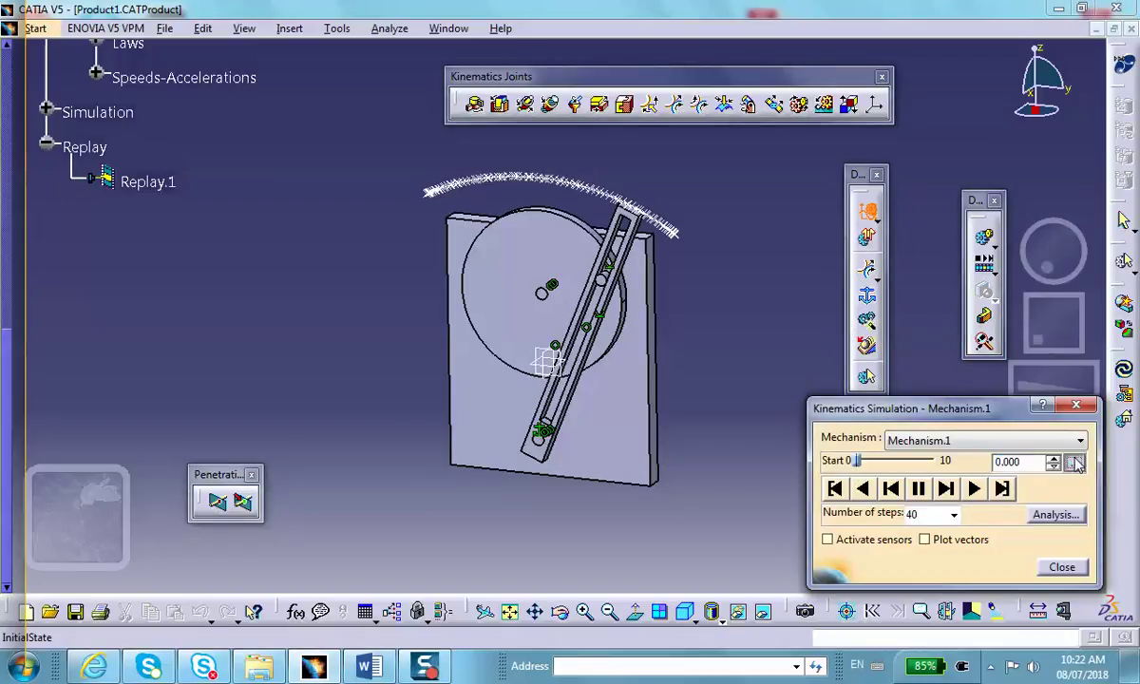
pyautogui.click(1074, 463)
pyautogui.moveTo(986, 532); pyautogui.dragTo(884, 538)
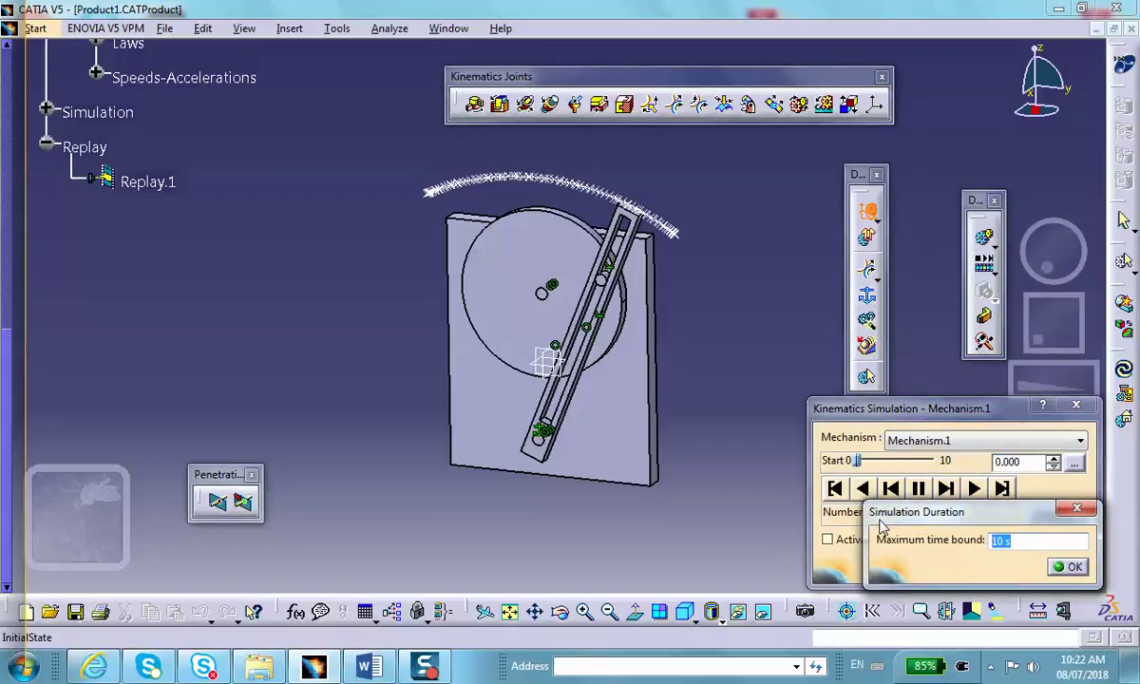
pyautogui.write('2')
pyautogui.click(1071, 567)
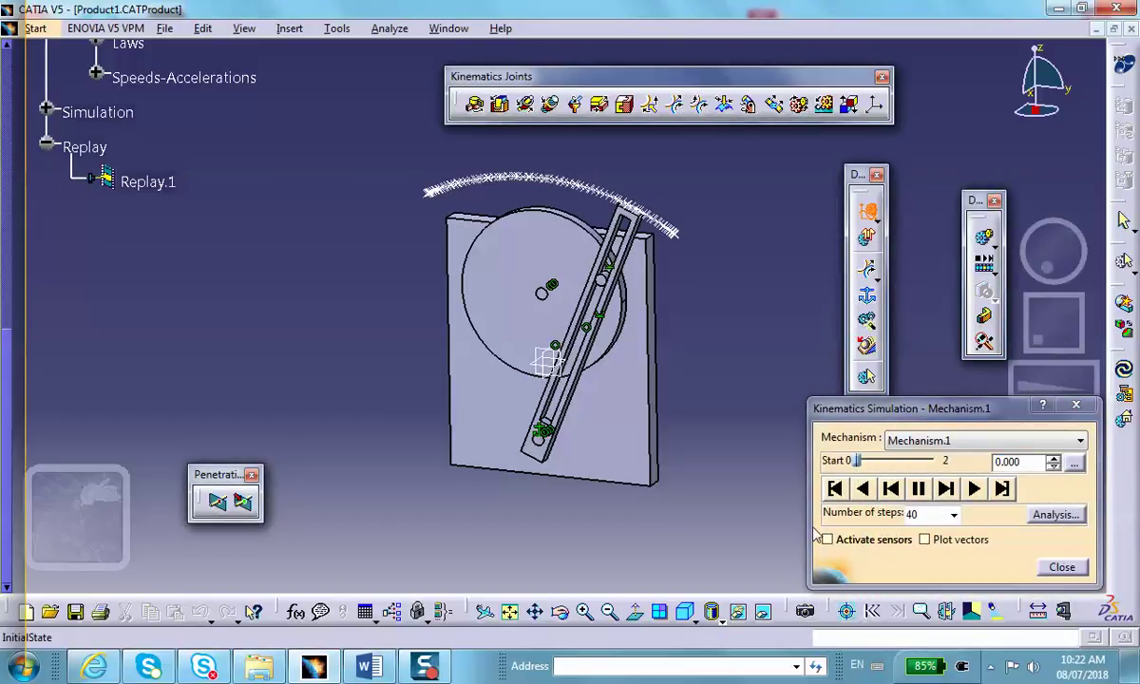
pyautogui.click(828, 540)
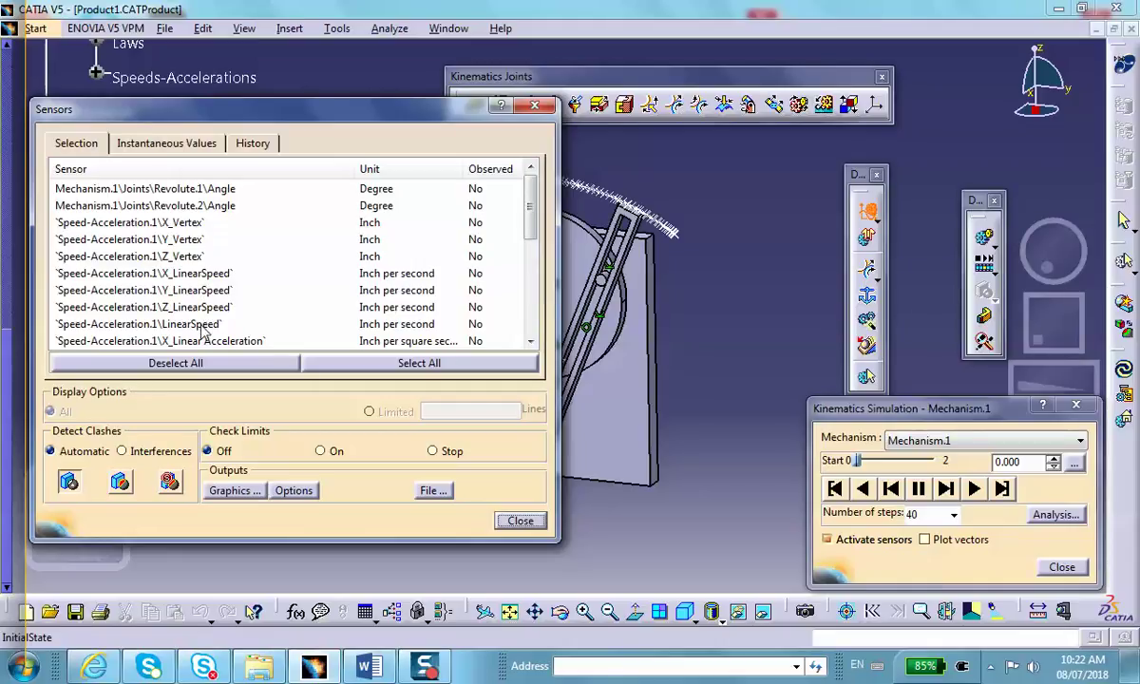
# Step: Observe the Speed-Acceleration.1 LinearSpeed sensor, run the simulation, and plot the speed against time
pyautogui.click(201, 326)
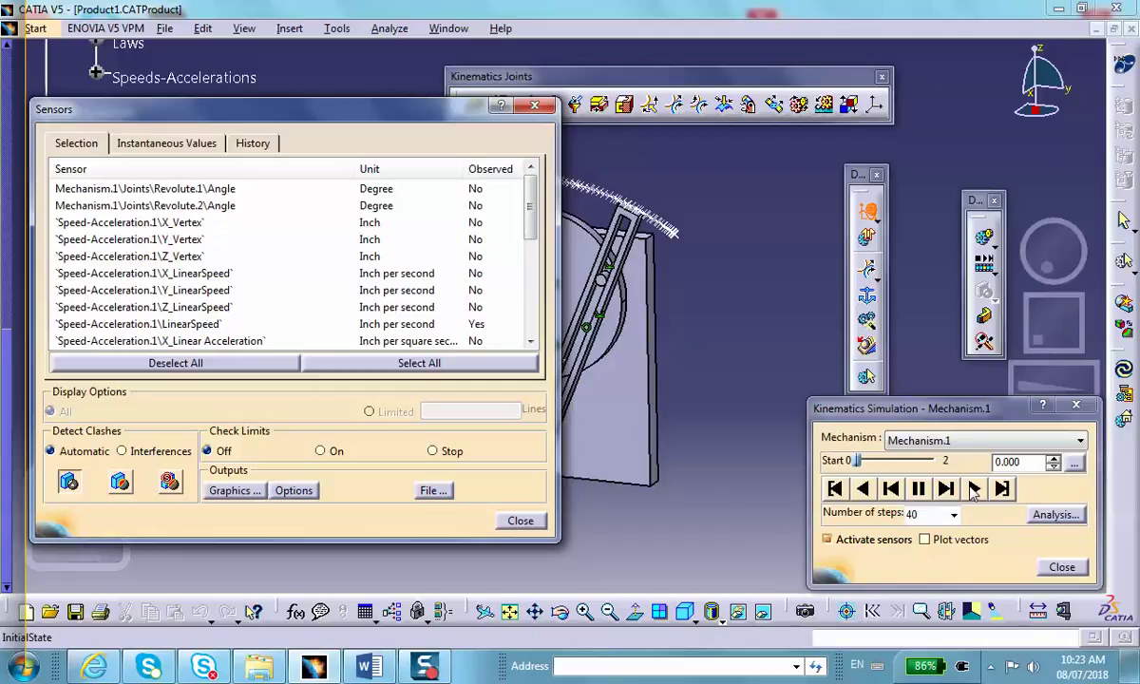
pyautogui.click(974, 488)
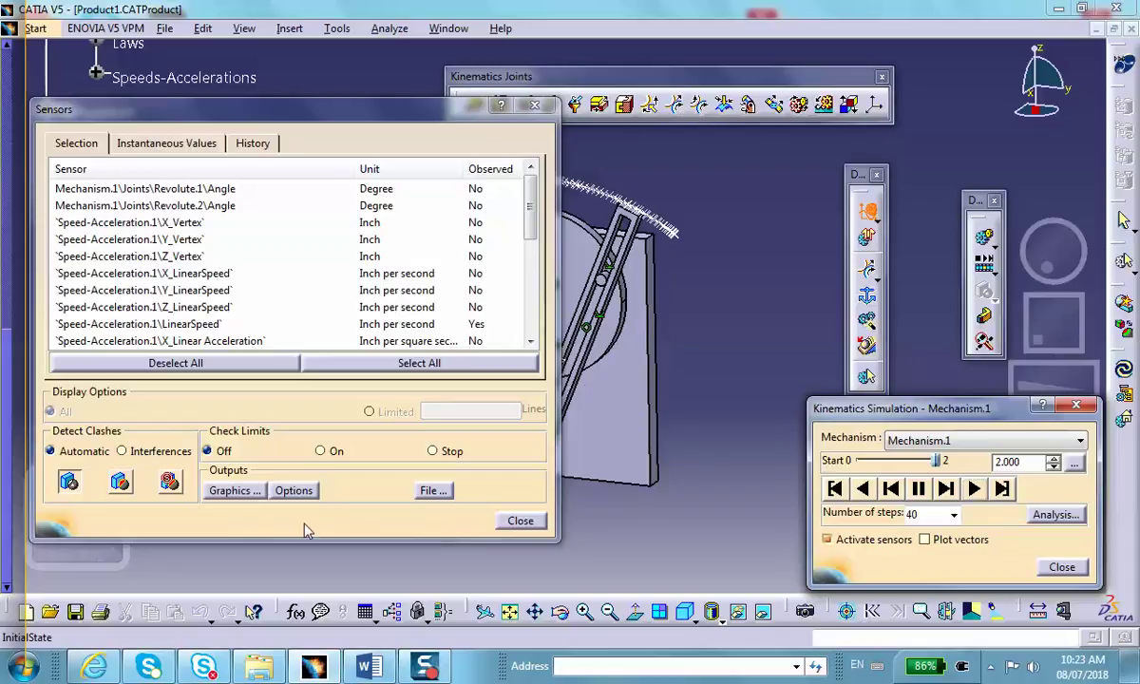
pyautogui.click(228, 490)
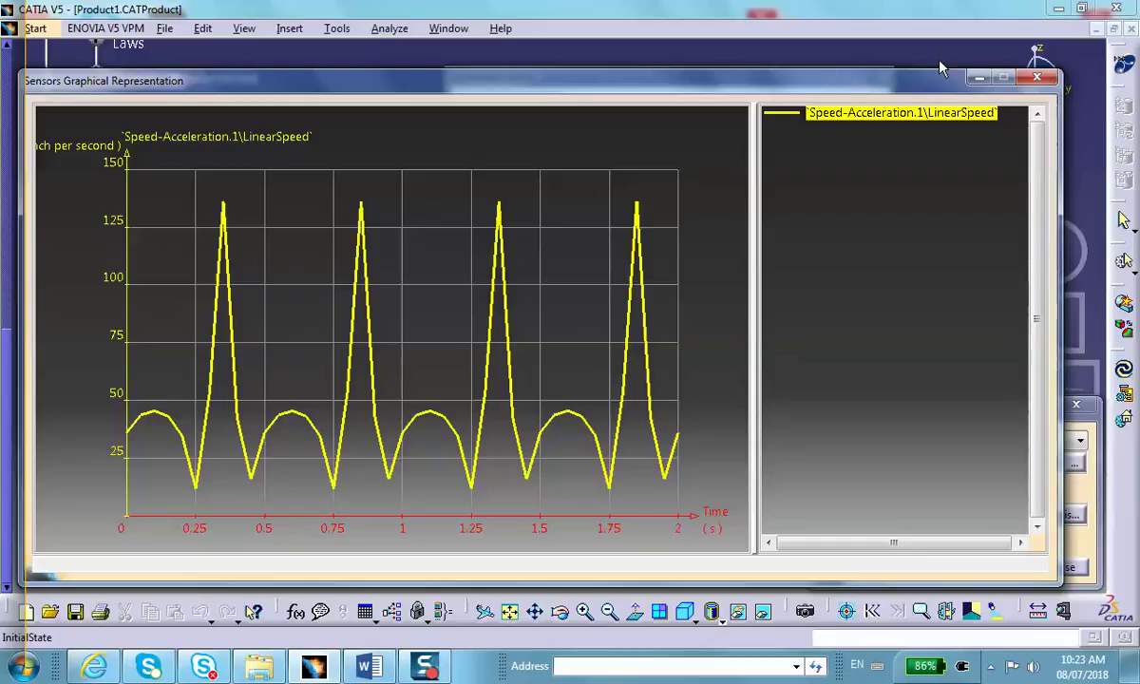
pyautogui.click(980, 77)
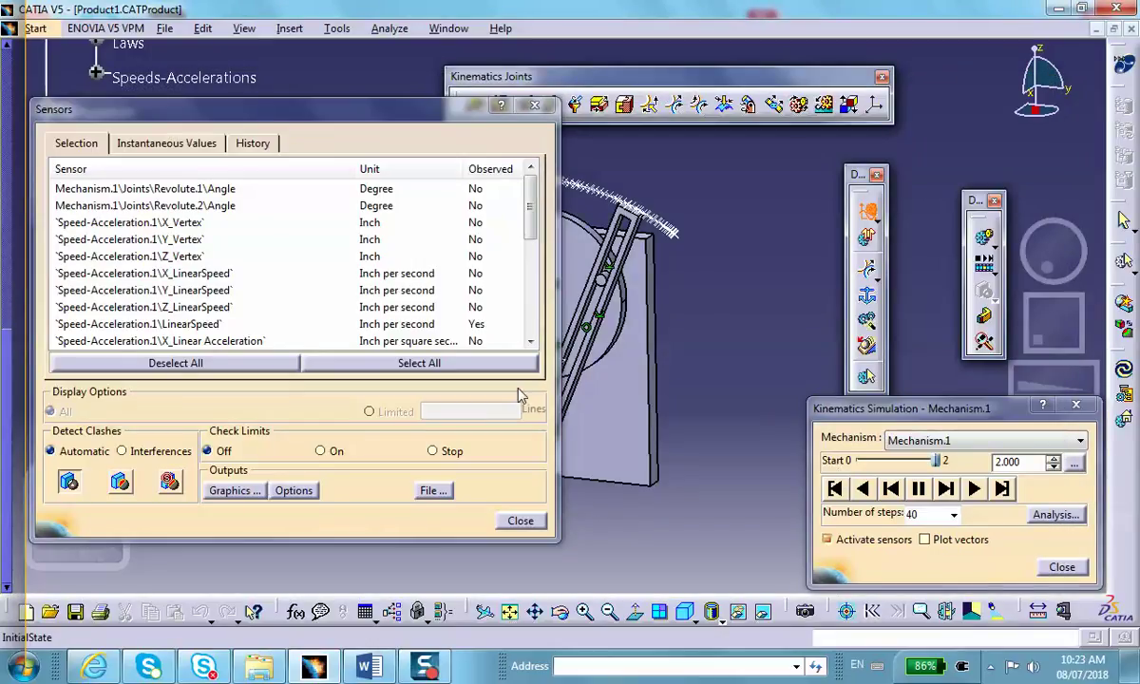
# Step: Reset the simulation to its start, also observe the Speed-Acceleration.1 Linear Acceleration sensor, and clear the sensor history
pyautogui.click(835, 488)
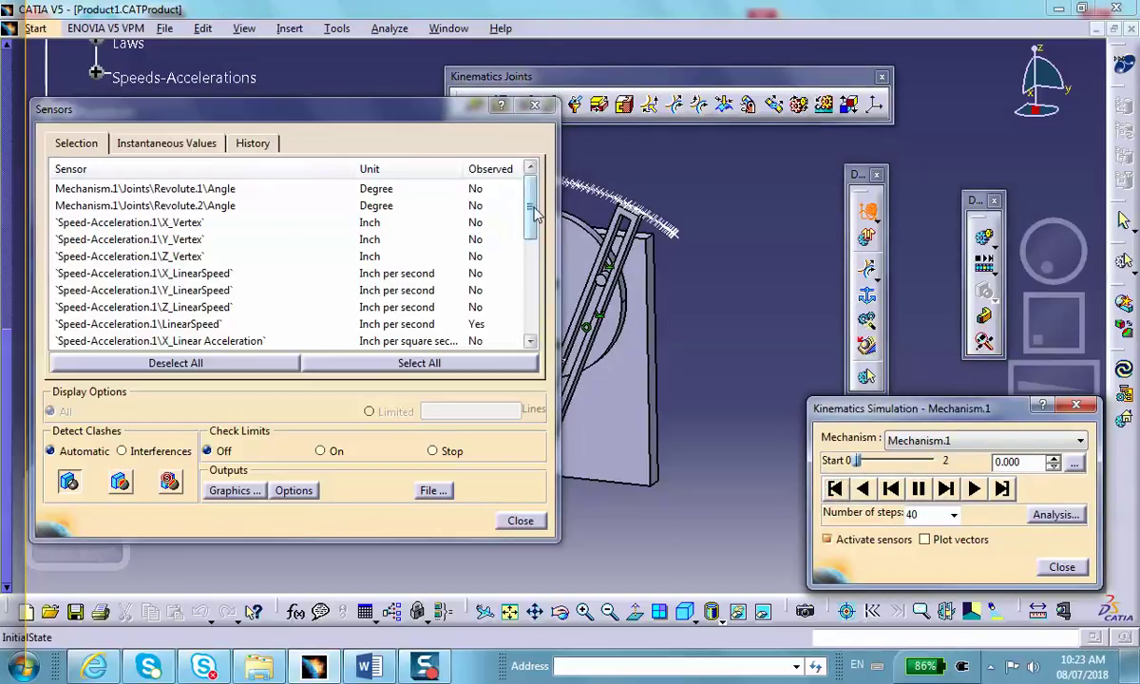
pyautogui.moveTo(530, 220); pyautogui.dragTo(535, 237)
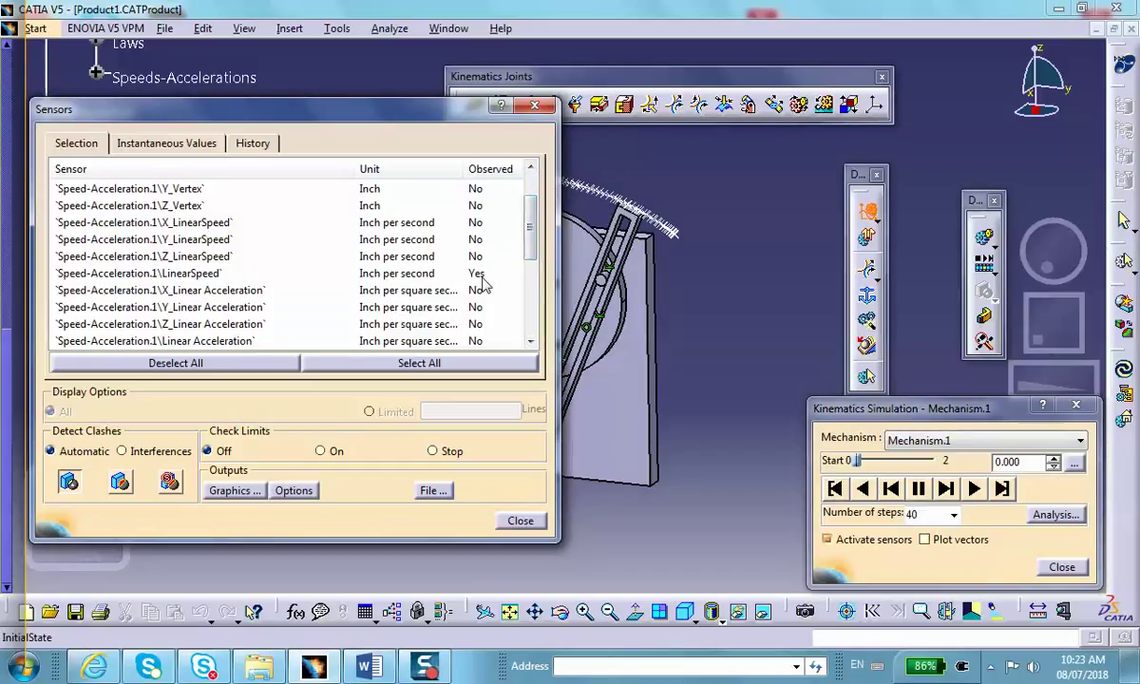
pyautogui.moveTo(528, 227); pyautogui.dragTo(529, 241)
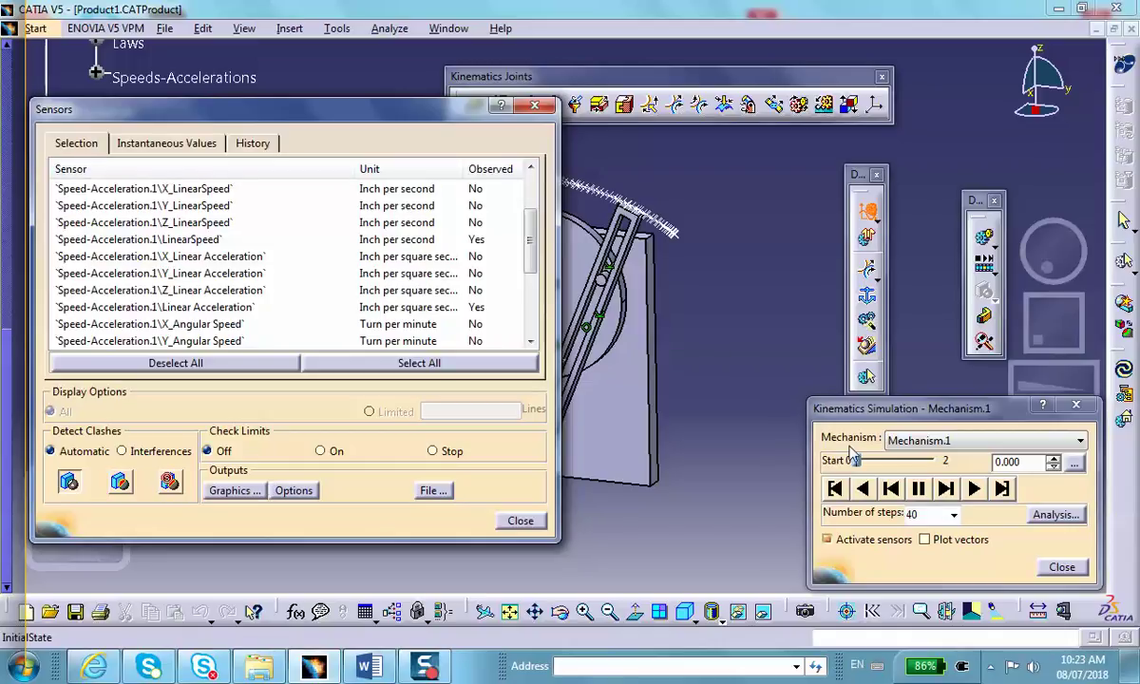
pyautogui.click(249, 143)
pyautogui.click(266, 366)
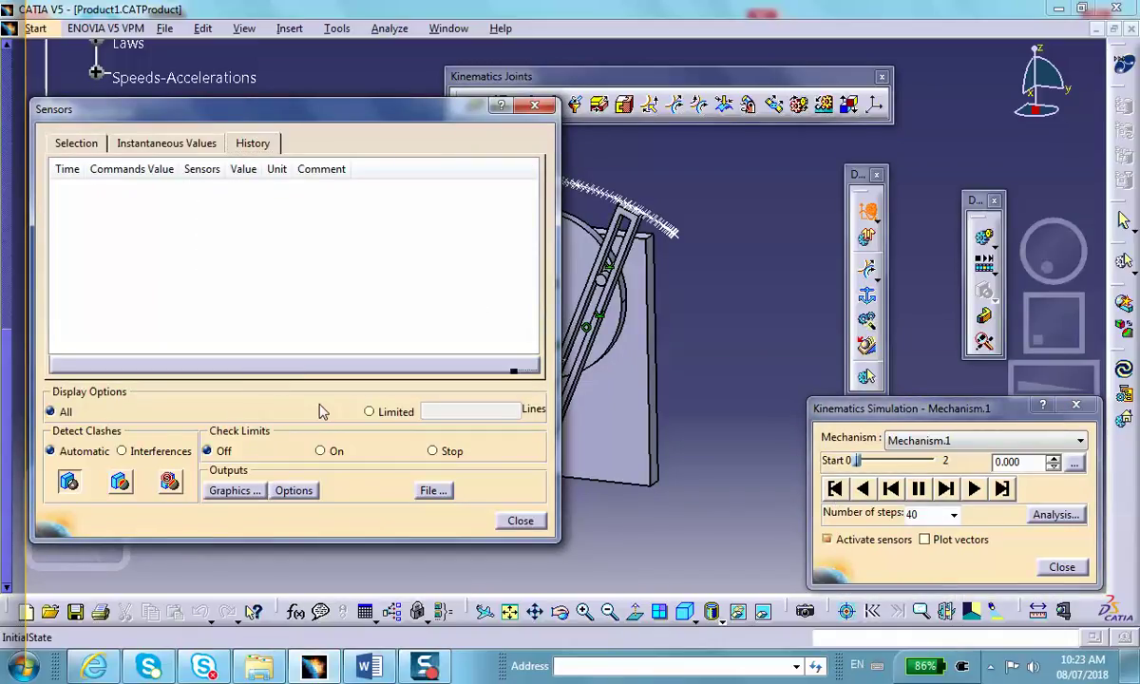
# Step: Set the graphical output to Customized and add Curve.1 with LinearSpeed as abscissa and Linear Acceleration as ordinate
pyautogui.click(292, 491)
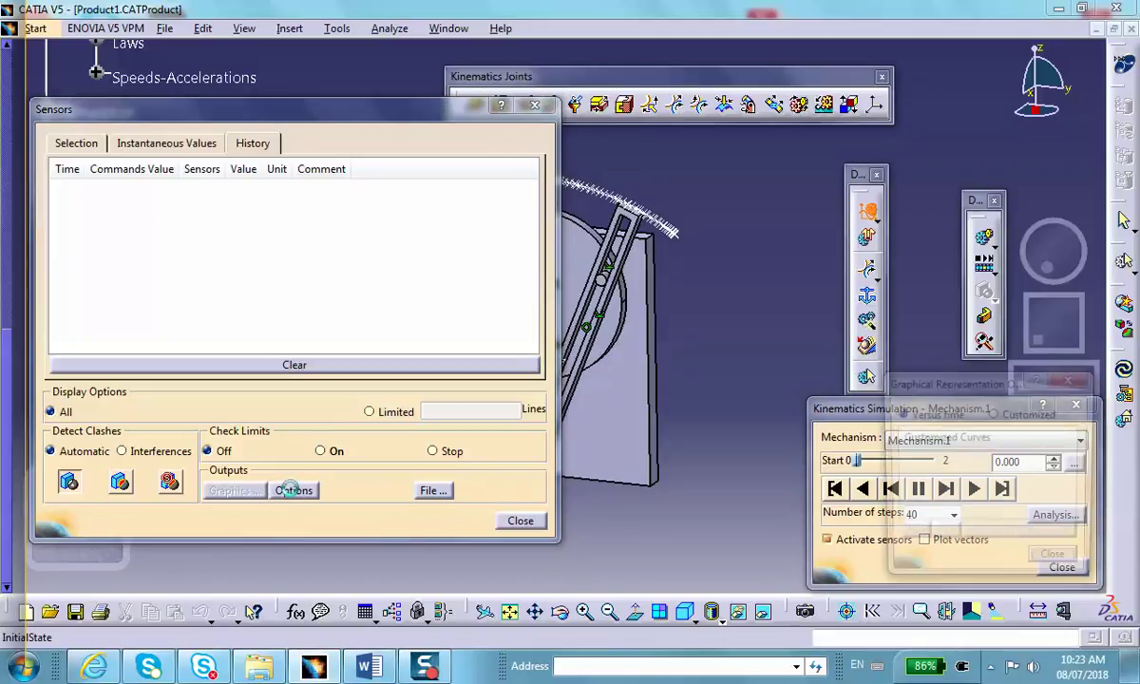
pyautogui.click(1012, 418)
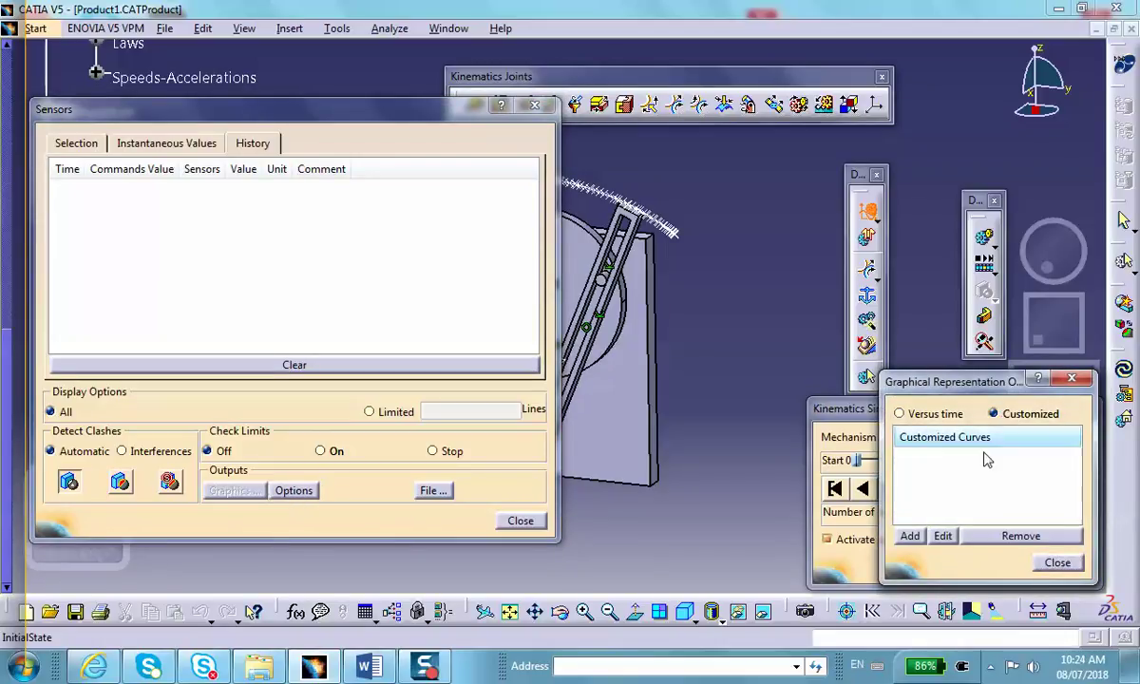
pyautogui.click(909, 535)
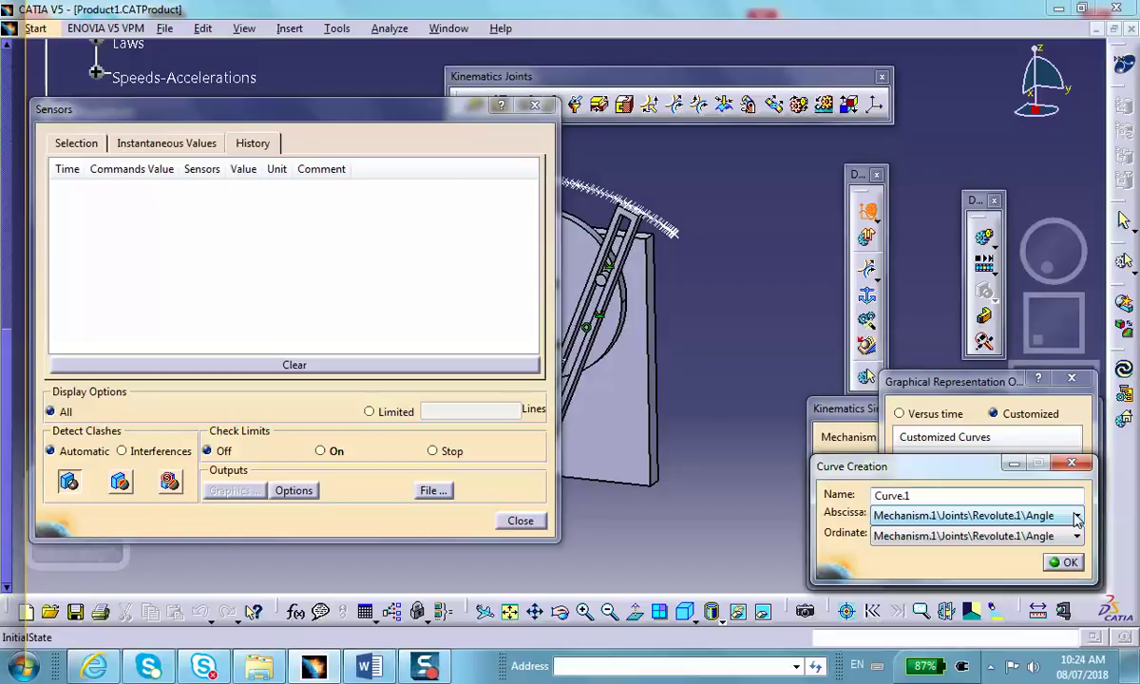
pyautogui.click(1076, 516)
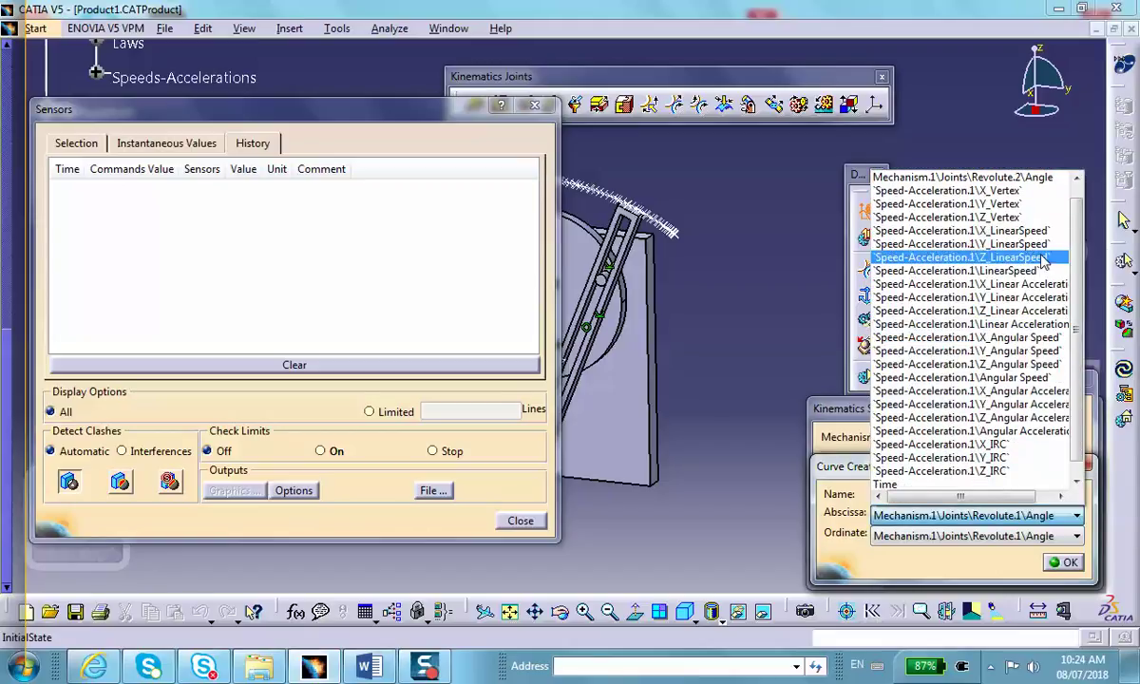
pyautogui.click(1026, 272)
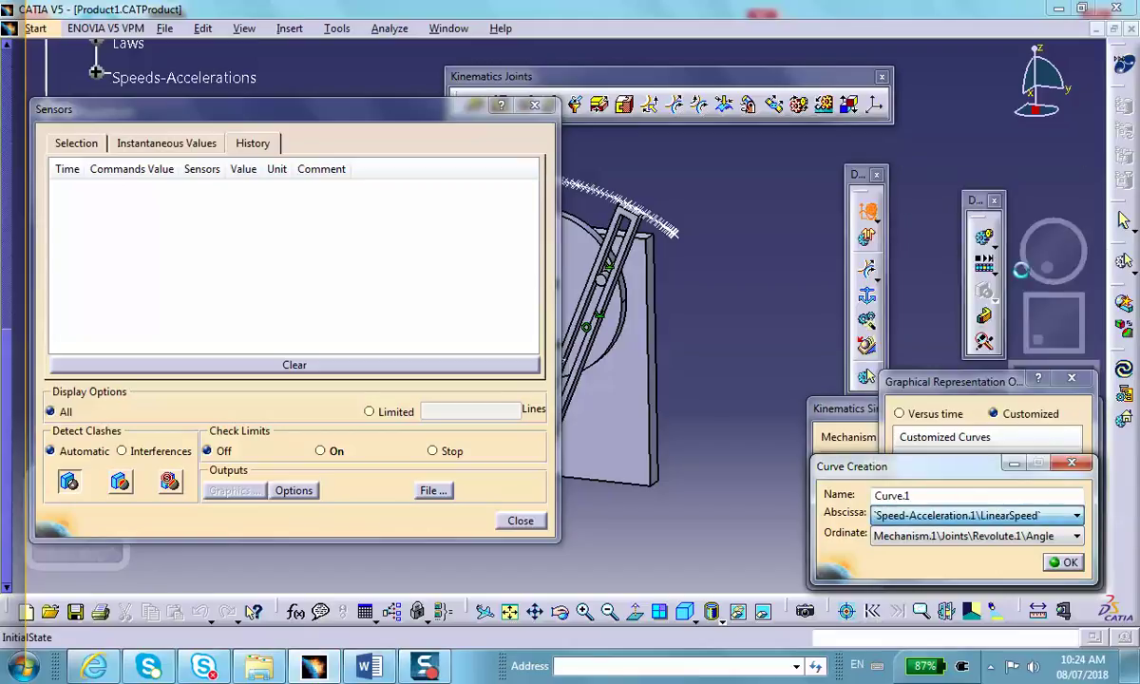
pyautogui.click(1075, 537)
pyautogui.scroll(-1, 978, 394)
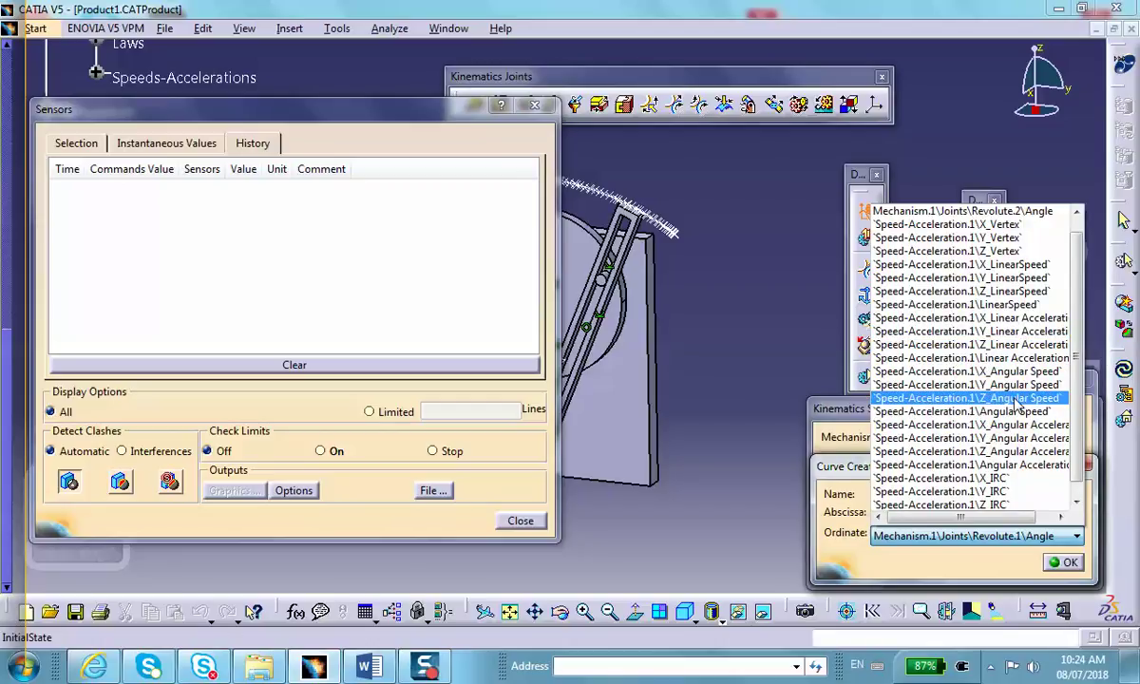
pyautogui.click(1020, 369)
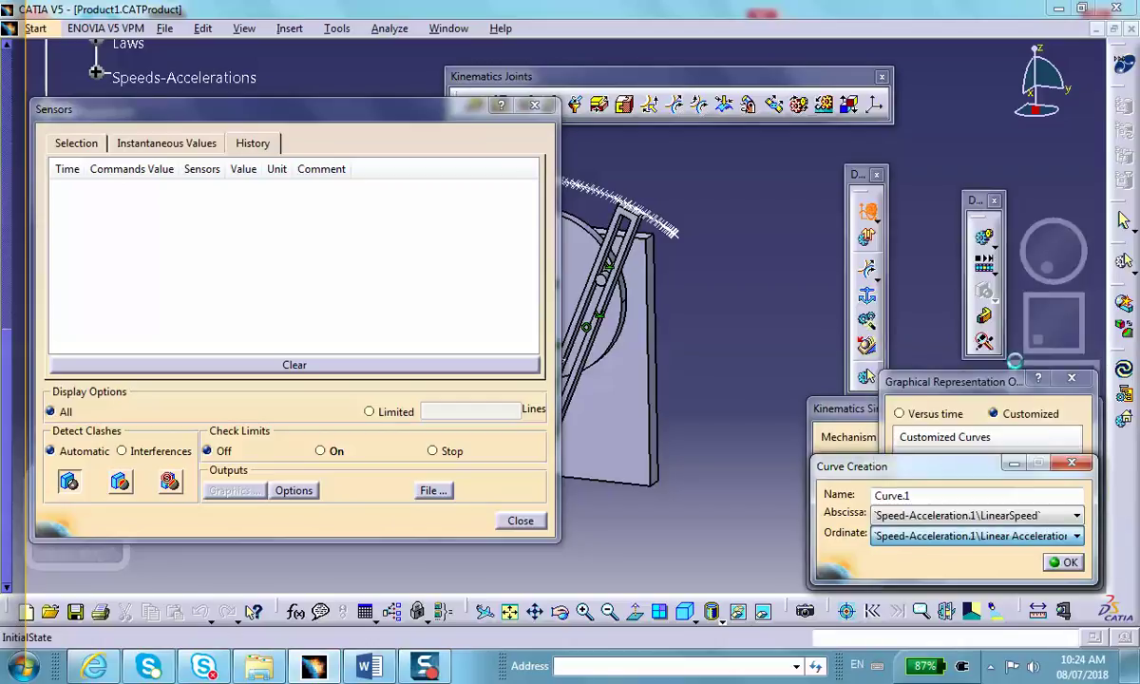
pyautogui.click(1069, 562)
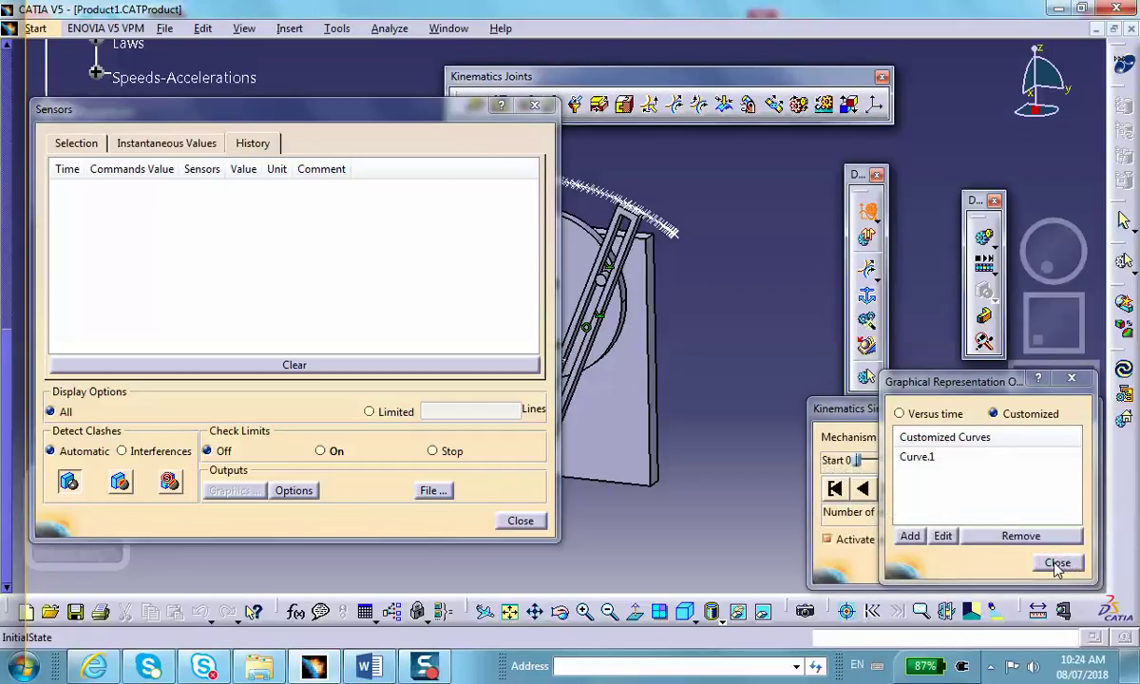
pyautogui.click(1056, 563)
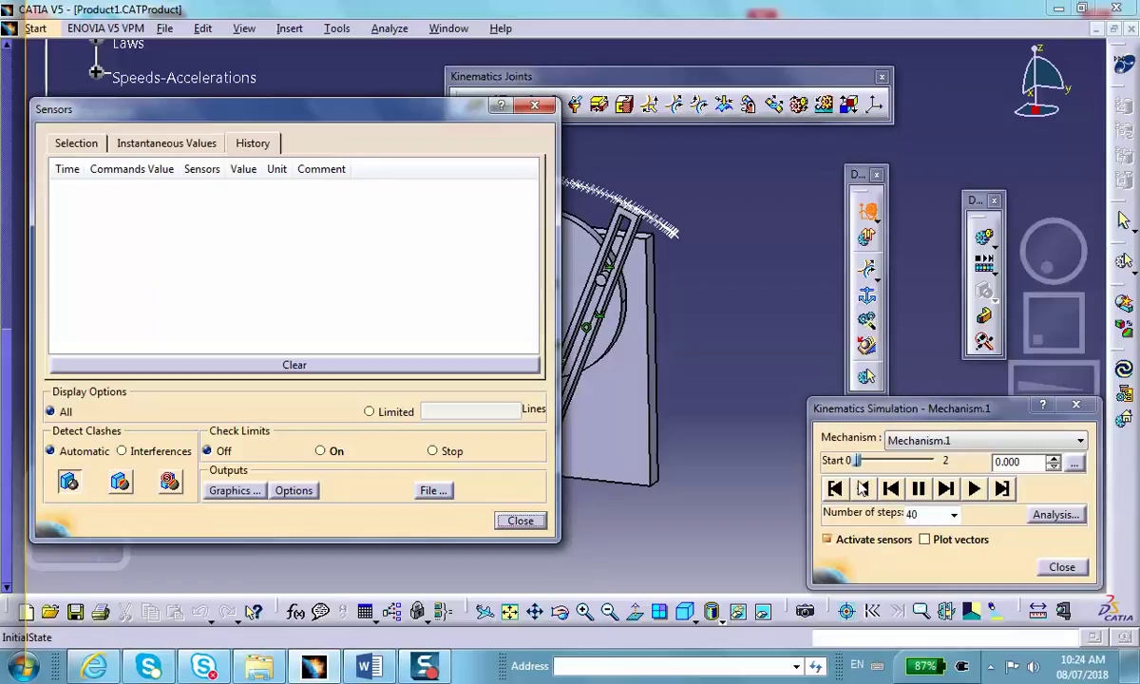
# Step: Run the simulation again and plot Curve.1, fitting its axis labels within the graph view
pyautogui.click(971, 487)
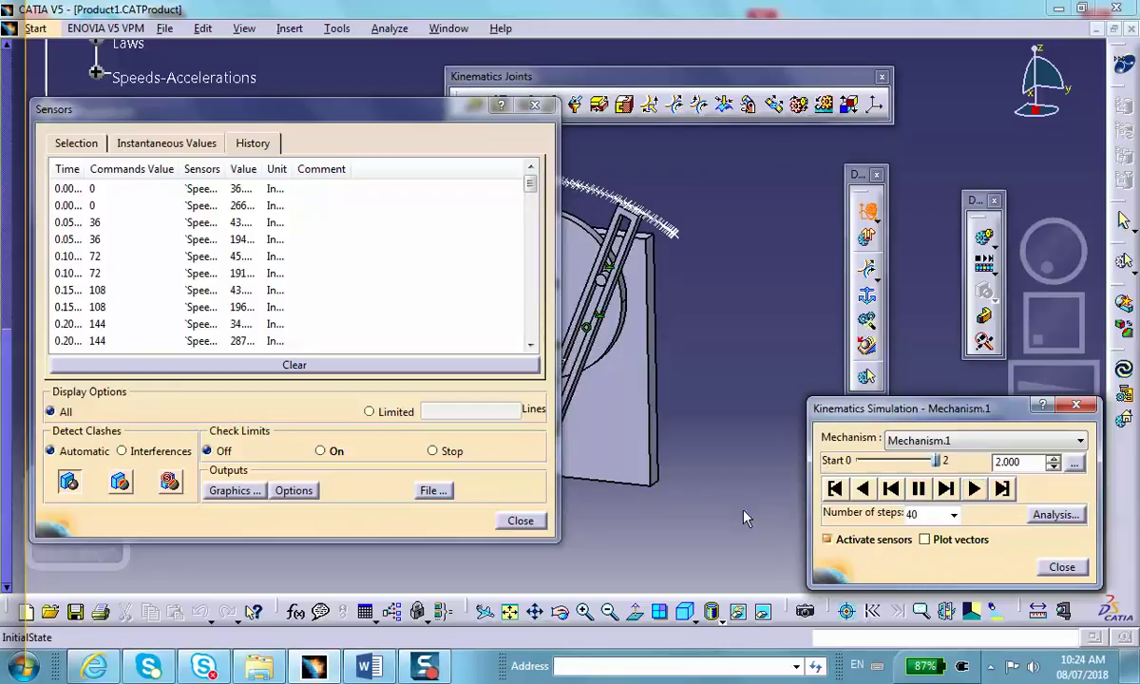
pyautogui.click(230, 492)
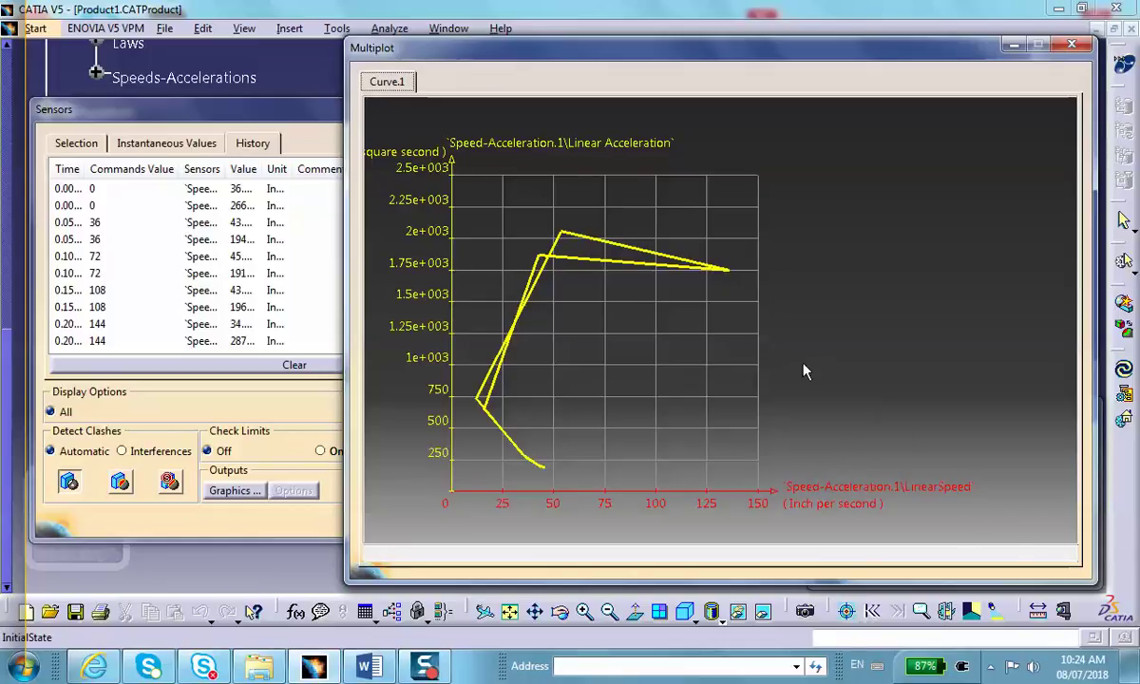
pyautogui.moveTo(809, 343); pyautogui.dragTo(827, 399, button='middle')
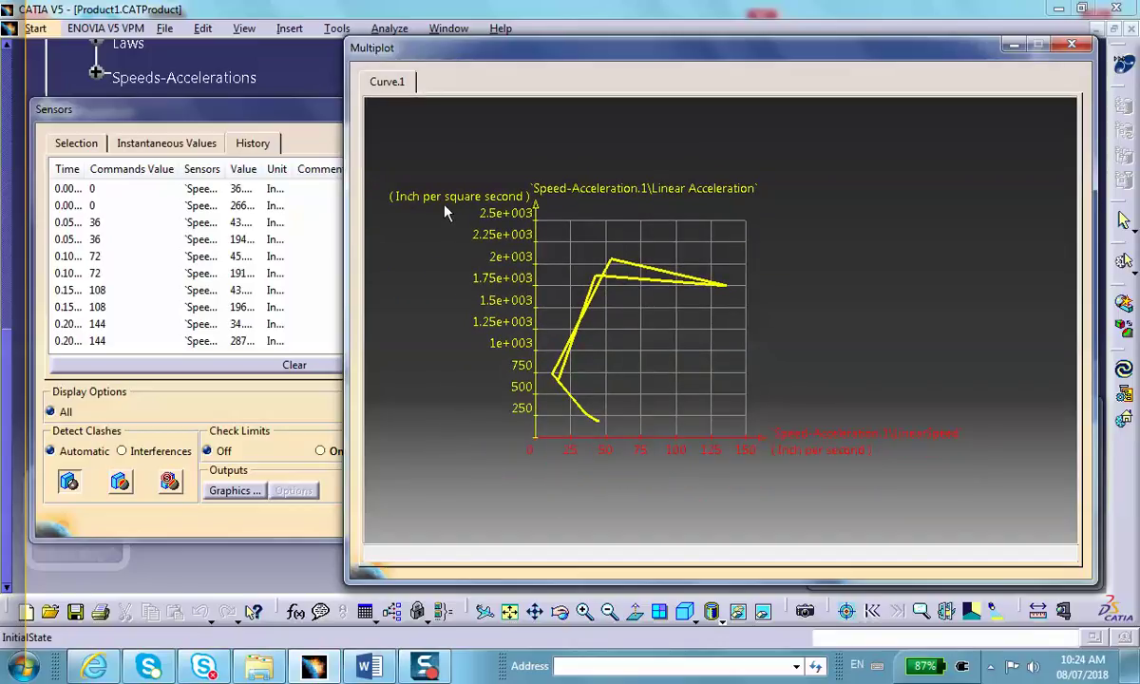